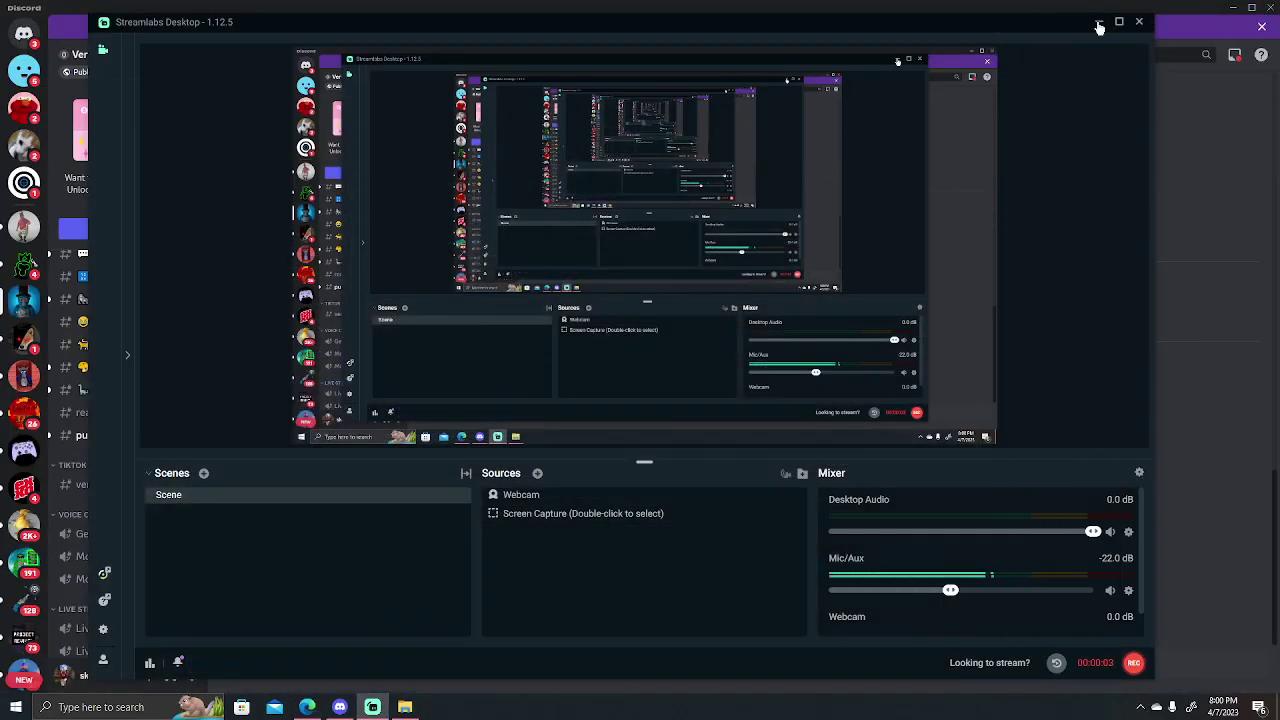
- Minimize Streamlabs and select the GorillaTag-Player-IK-Blender-Rig GitHub embed in gtag-files
left_click(1099, 21)
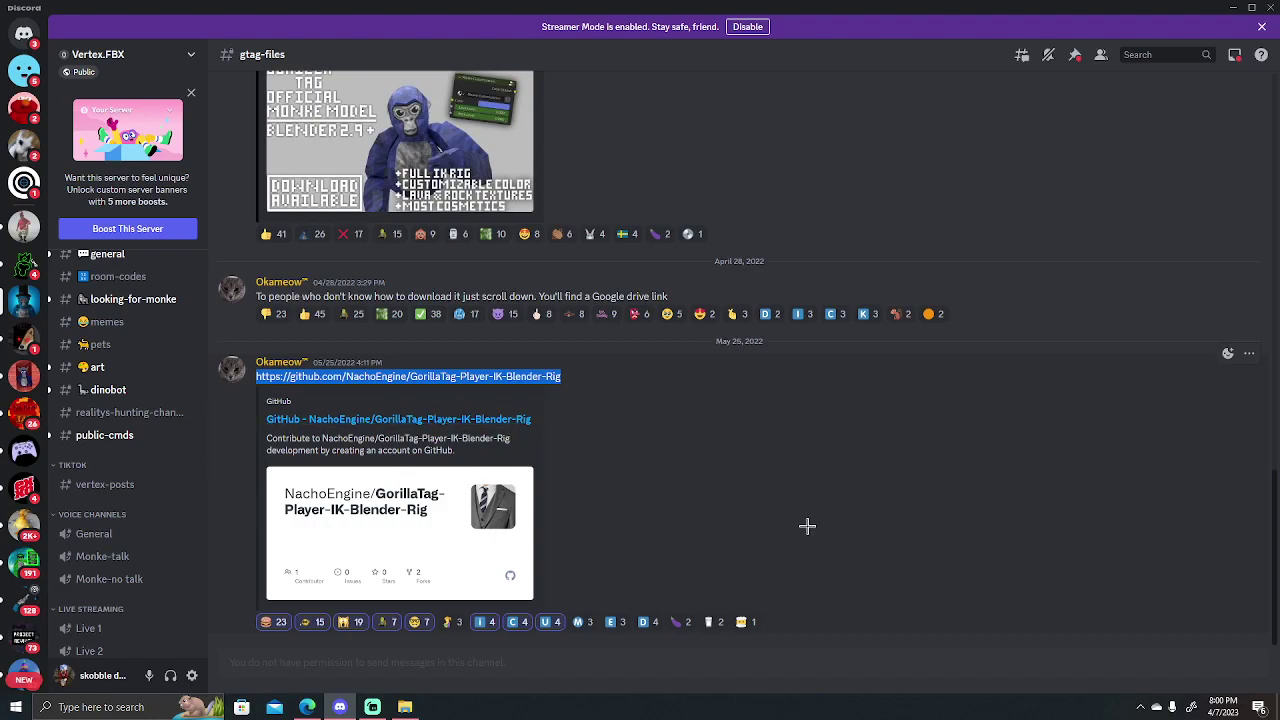
left_click(451, 458)
left_click_drag(295, 579, 723, 439)
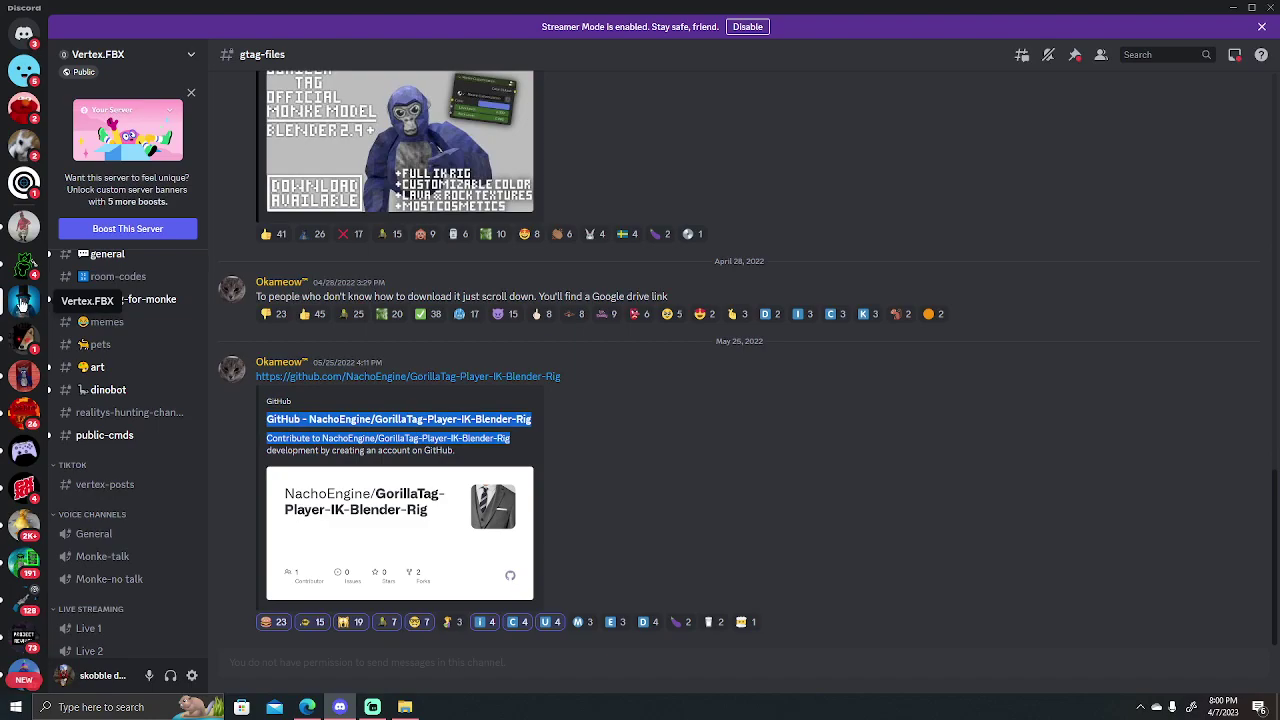
- Launch Blender, open GorillaTag_Nacho_IK_Rig (4).blend and view it in Material Preview shading
left_click(1230, 8)
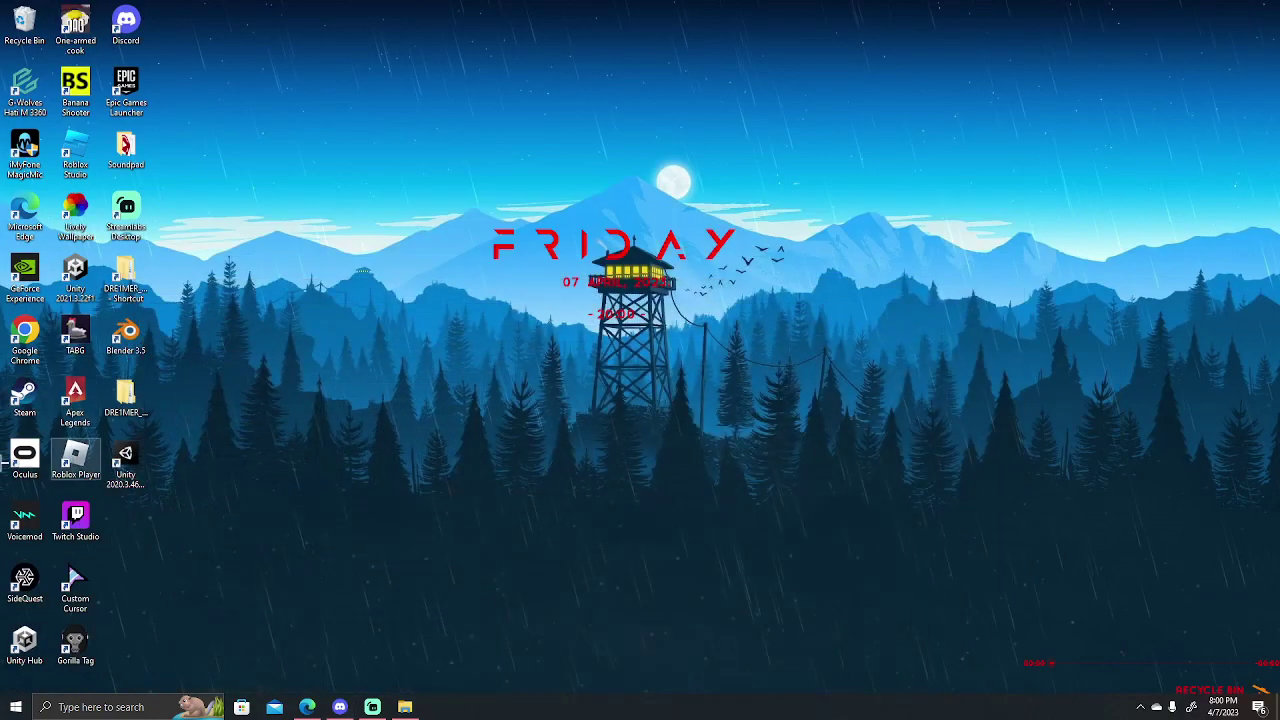
double_click(120, 350)
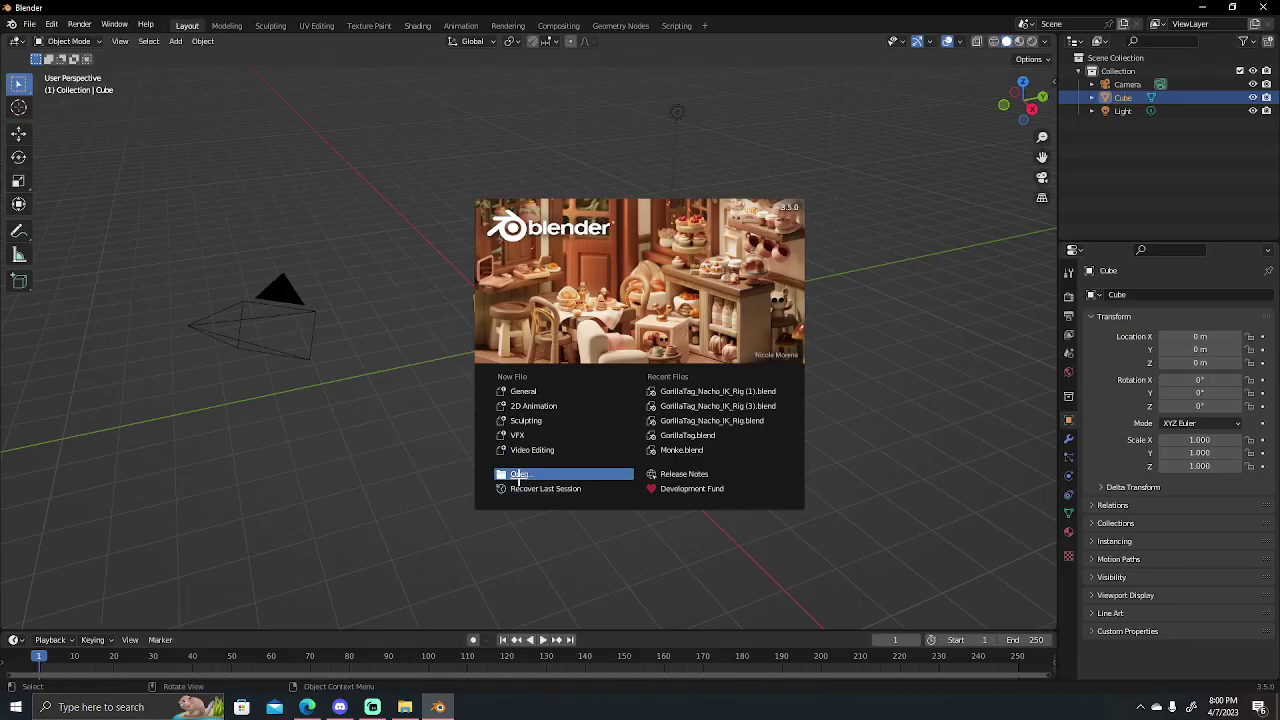
left_click(520, 474)
left_click(615, 459)
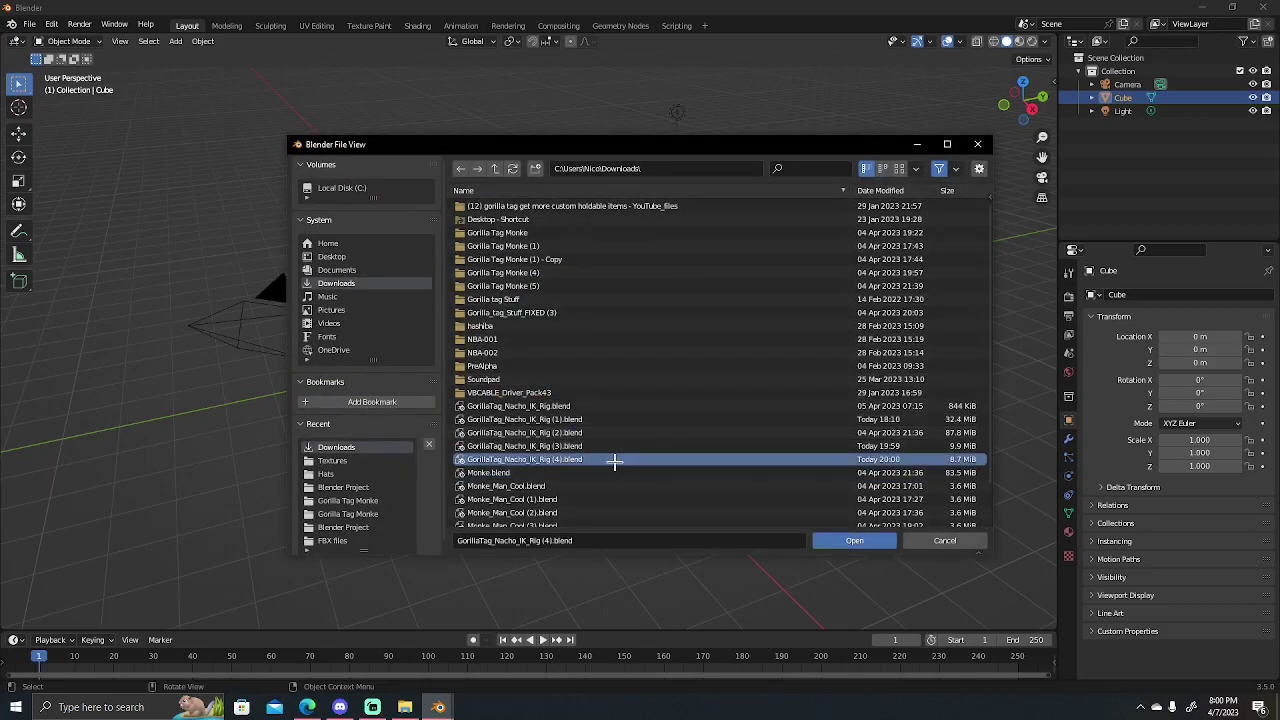
left_click(858, 541)
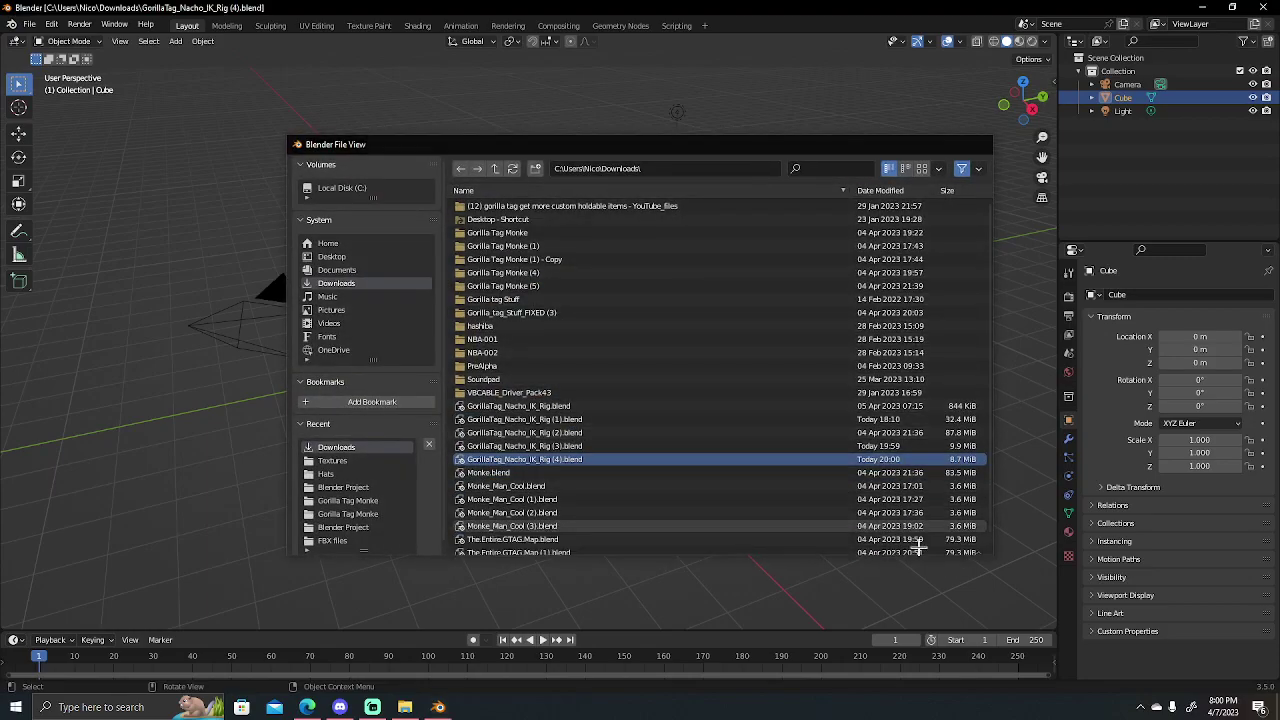
left_click(946, 41)
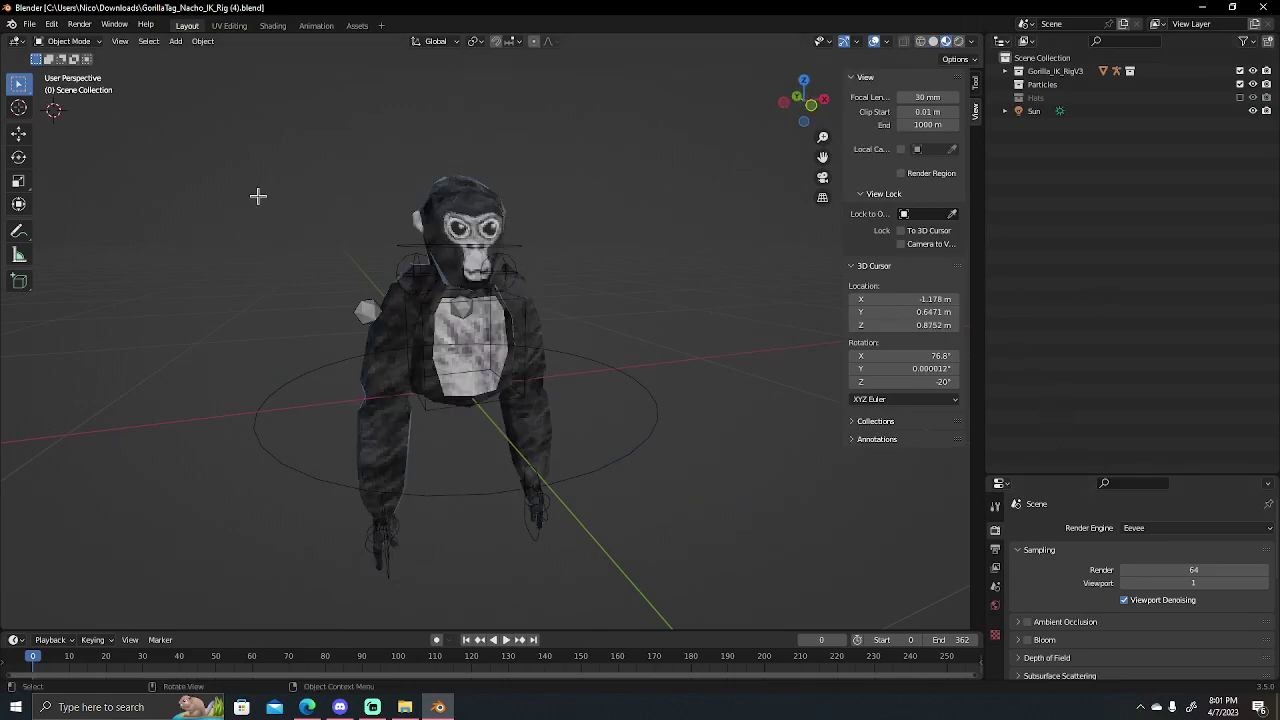
- Select the gorilla mesh and change its PrimaryColor fur from orange to blue
left_click(466, 203)
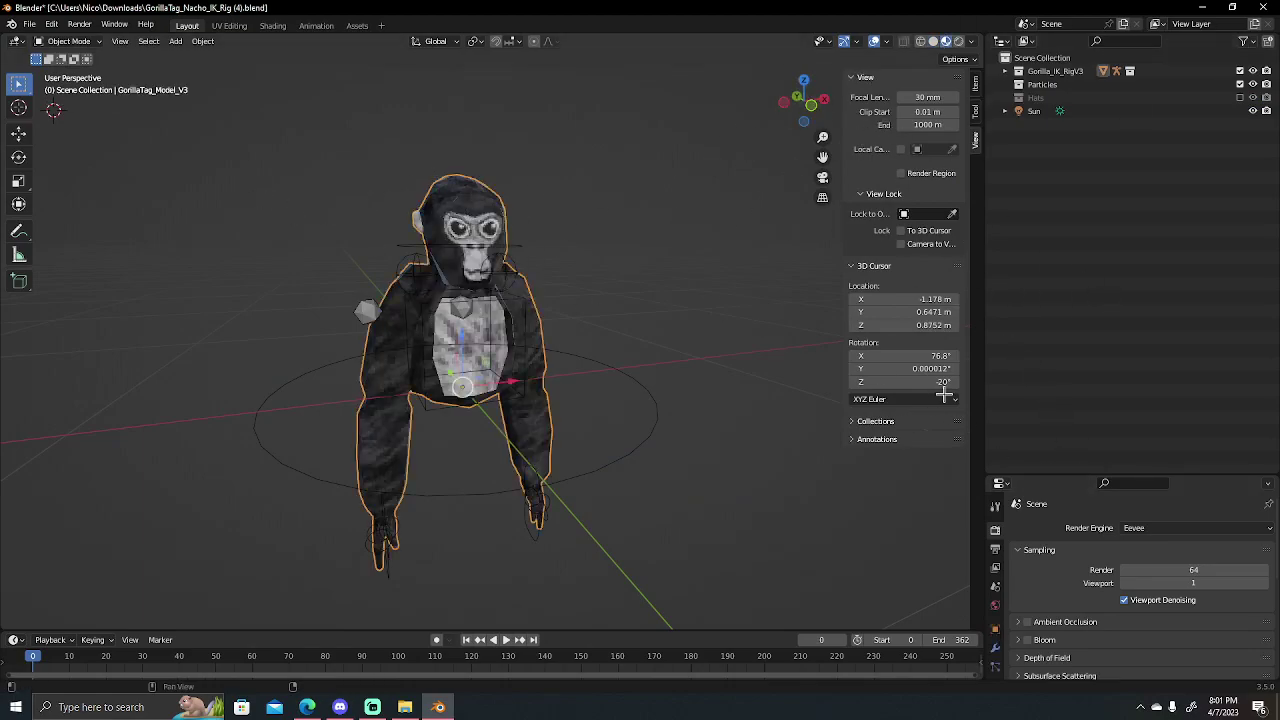
left_click_drag(1006, 476, 1006, 313)
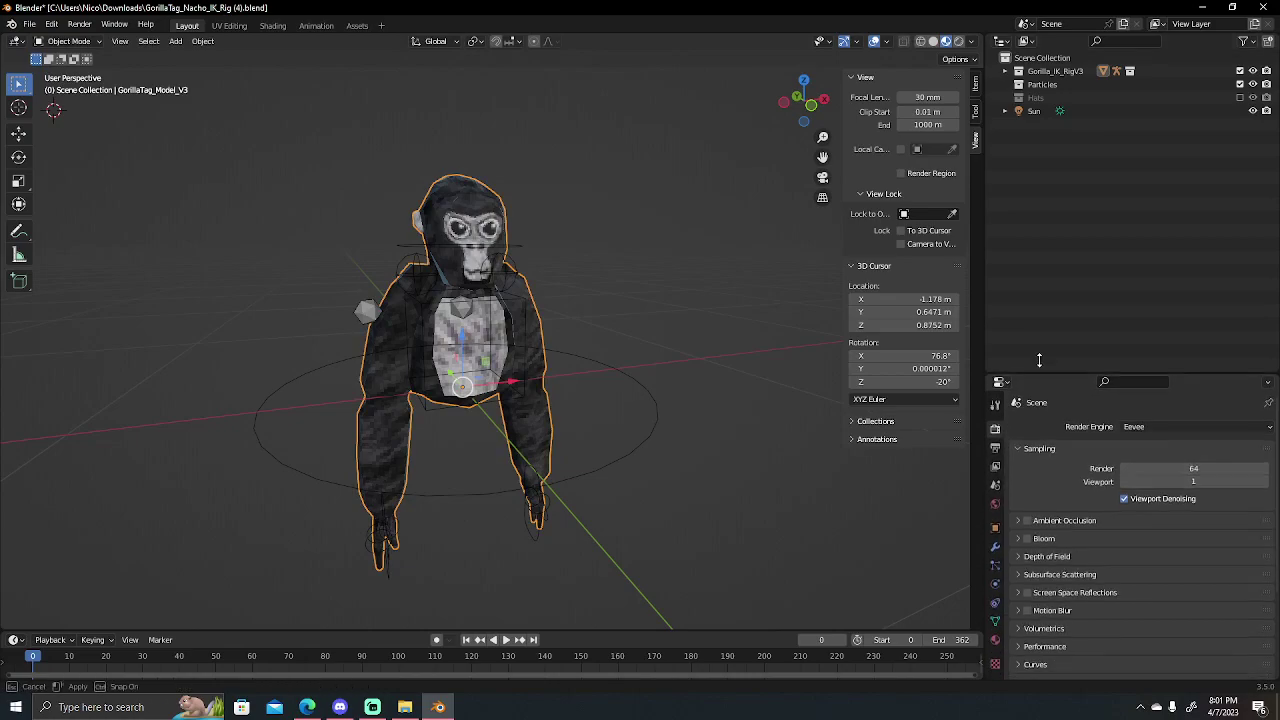
left_click(995, 572)
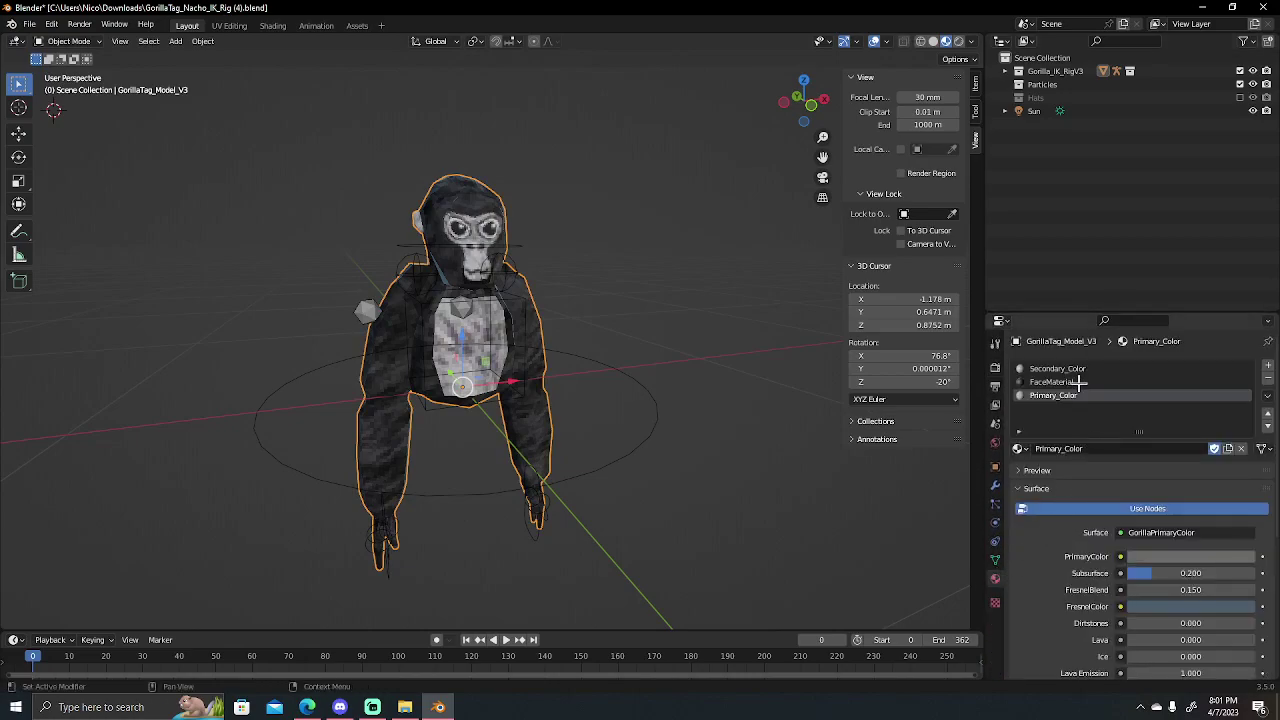
left_click(1175, 556)
mouse_move(1209, 429)
left_mouse_down()
mouse_move(1179, 439)
mouse_move(1245, 370)
left_mouse_up()
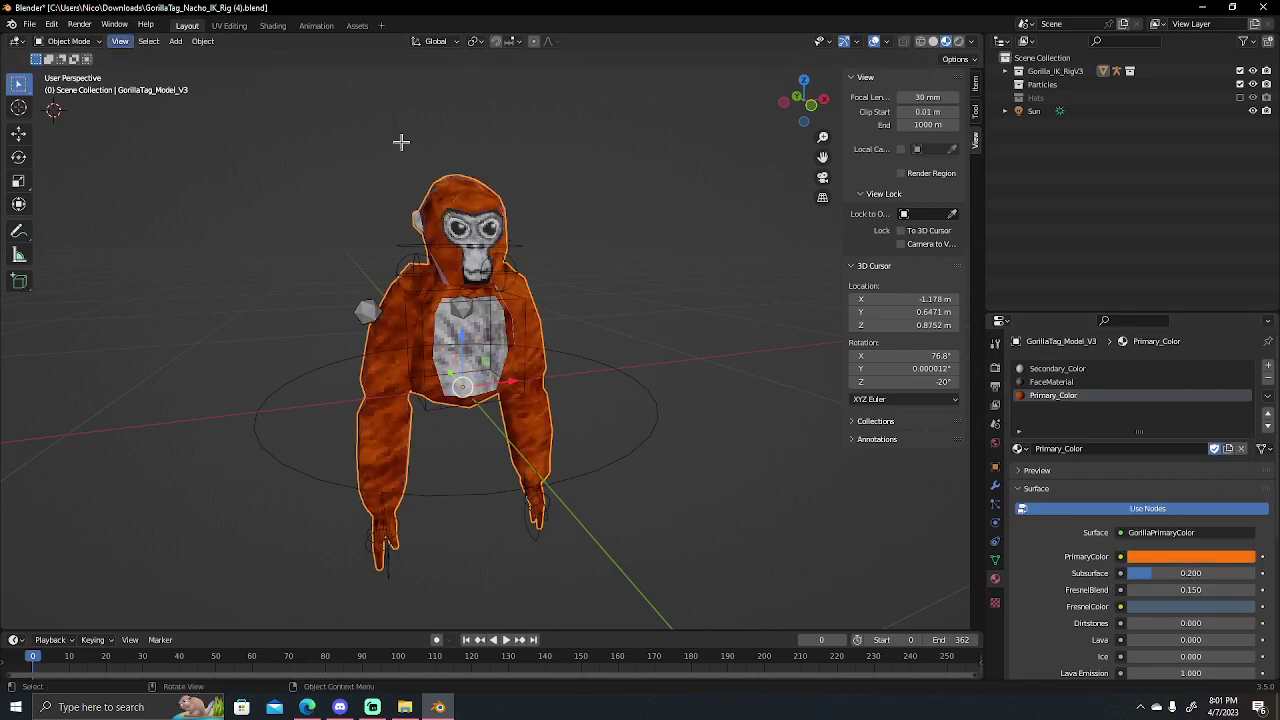
left_click(1130, 470)
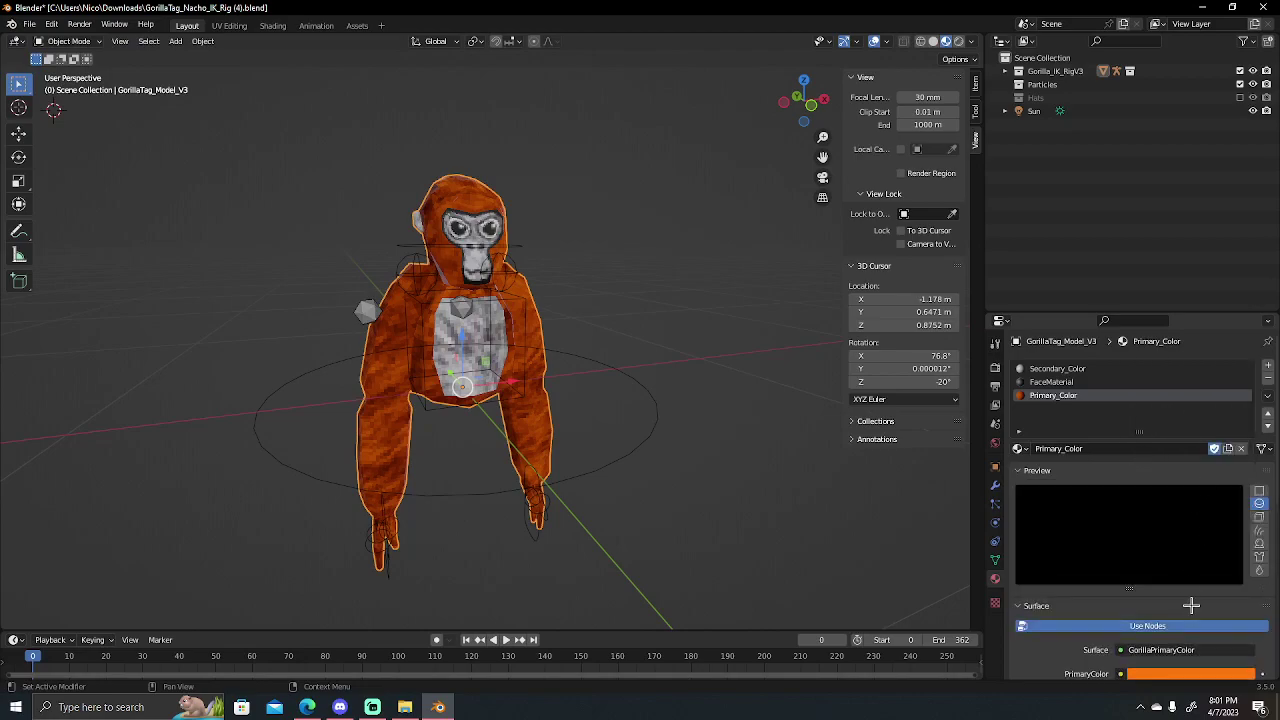
left_click(1205, 673)
mouse_move(1163, 575)
left_mouse_down()
mouse_move(1206, 487)
mouse_move(1205, 521)
left_mouse_up()
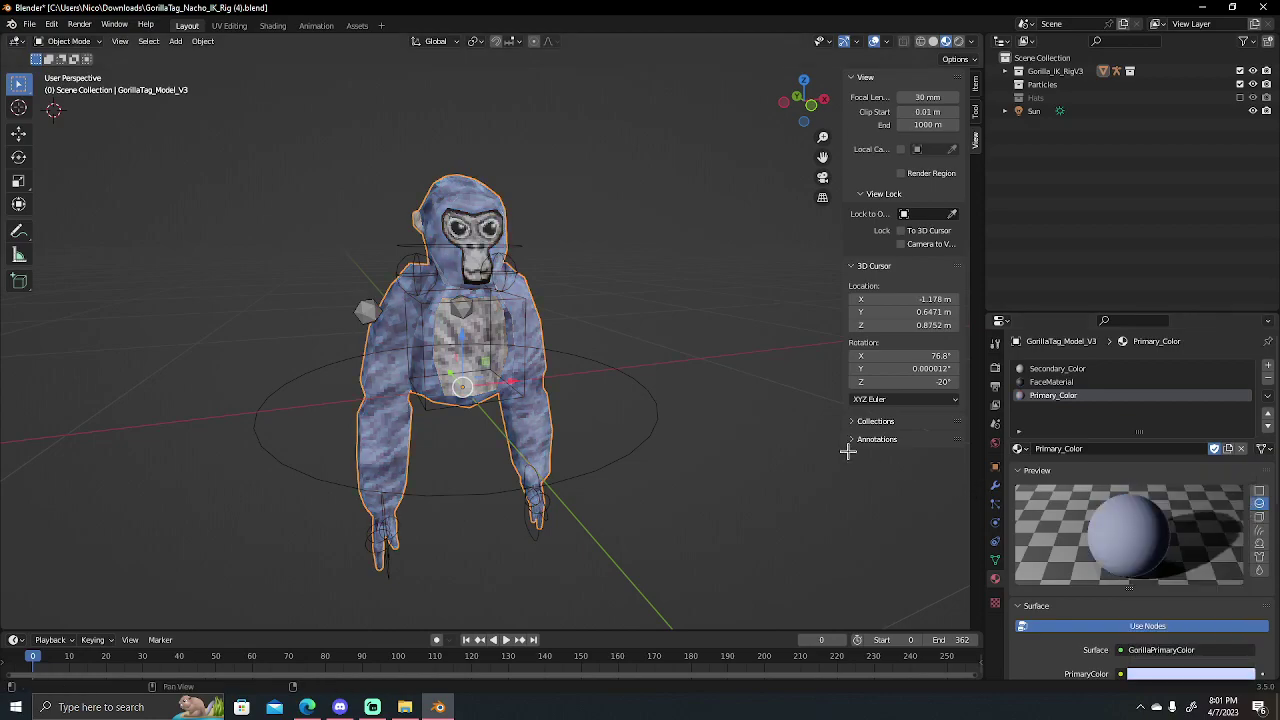
- Toggle the selection between the gorilla body mesh and its armature rig
scroll(408, 184, "down", 2)
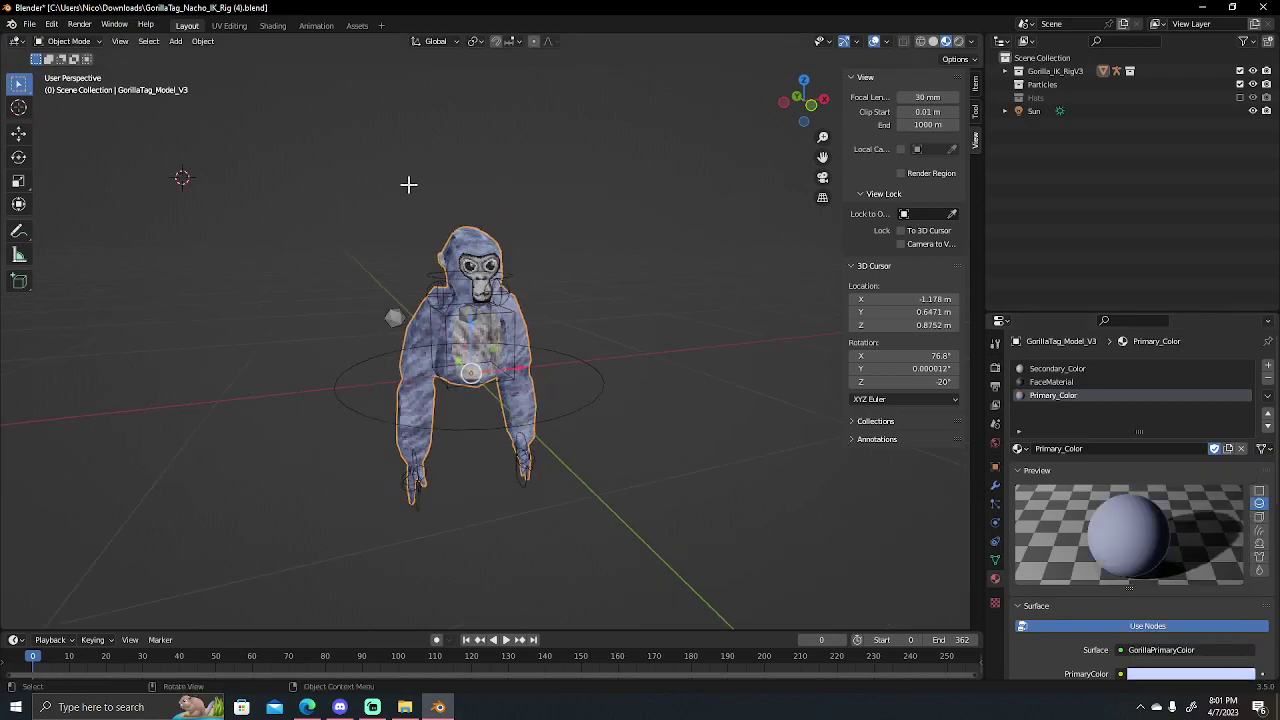
left_click(520, 458)
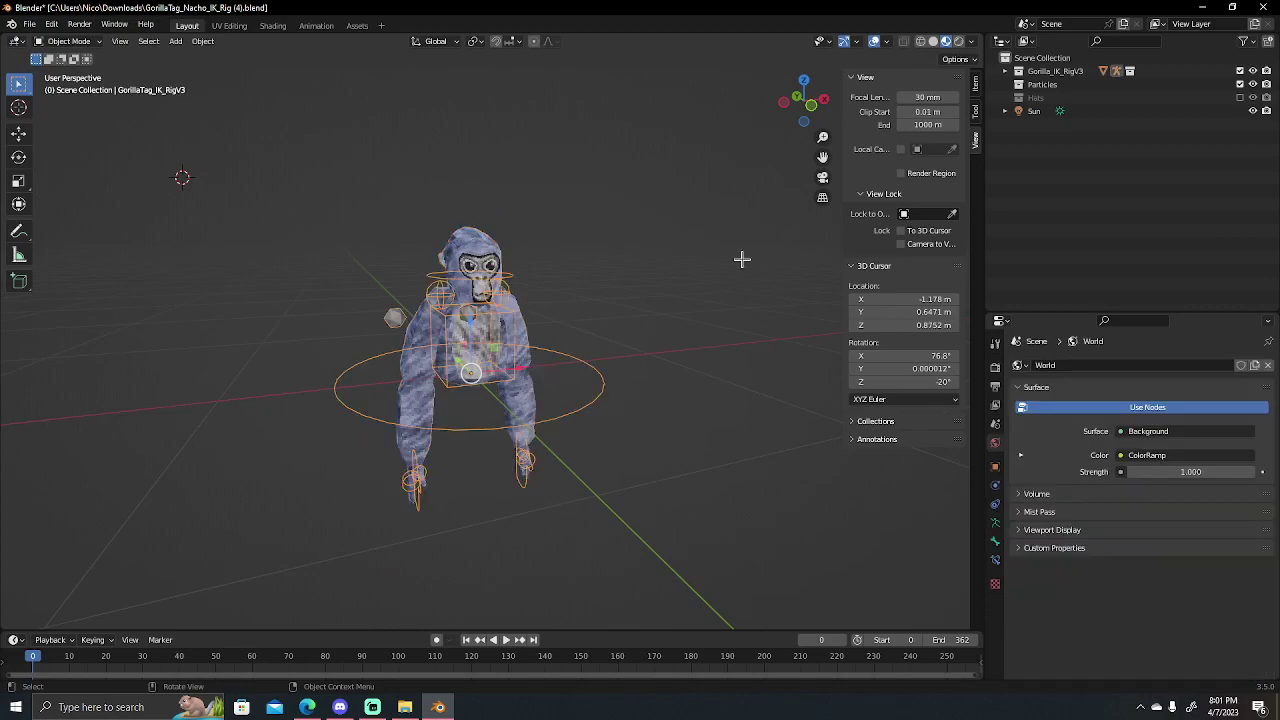
left_click(508, 432)
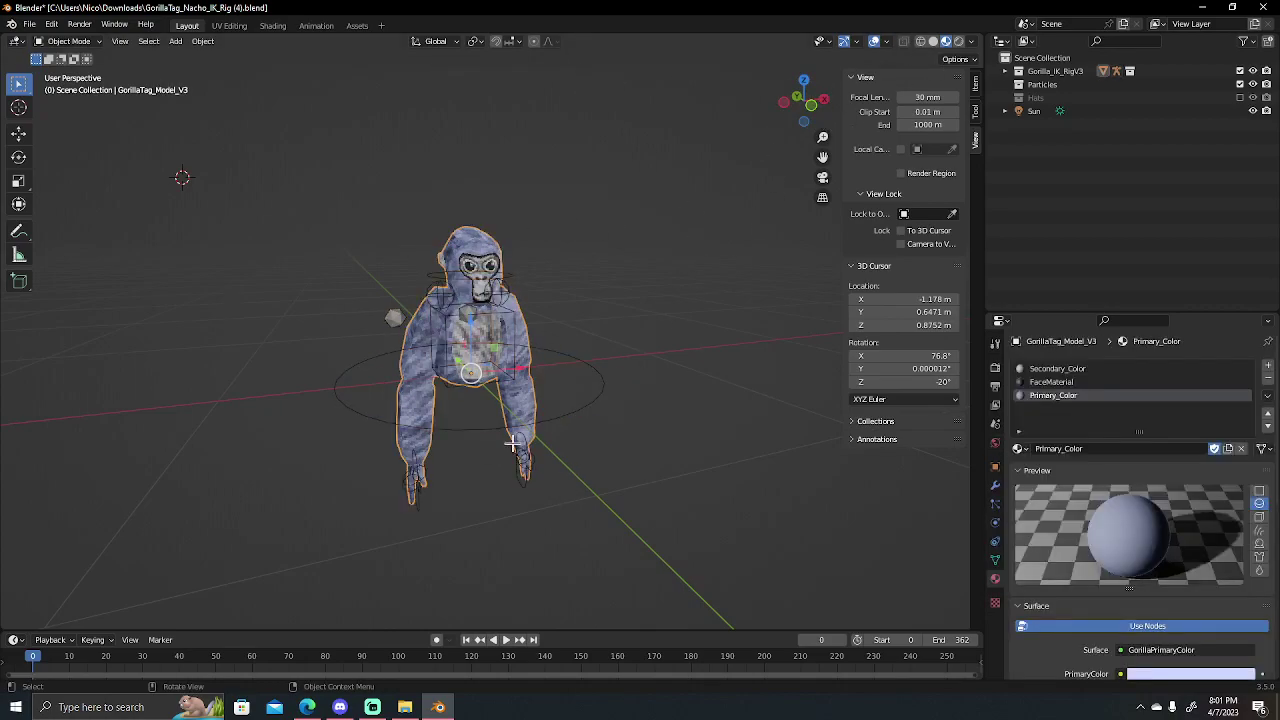
left_click(70, 41)
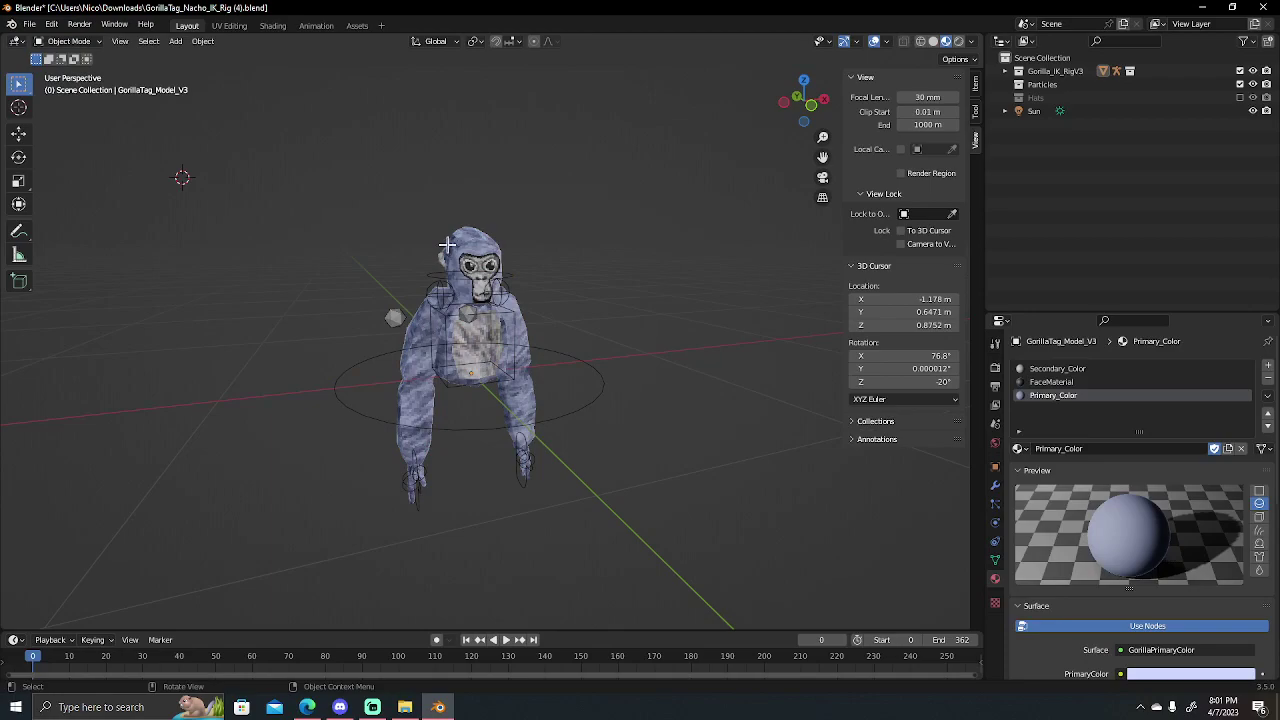
left_click(75, 41)
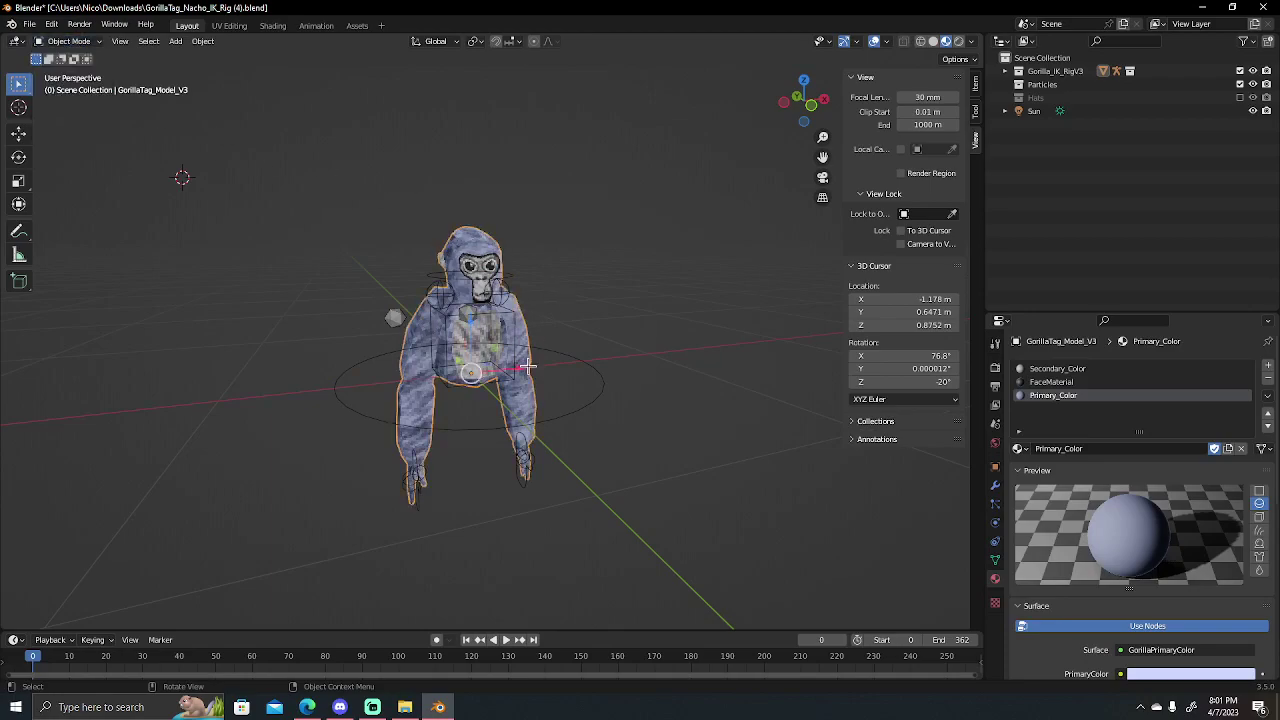
left_click(458, 282, "shift")
left_click(68, 41)
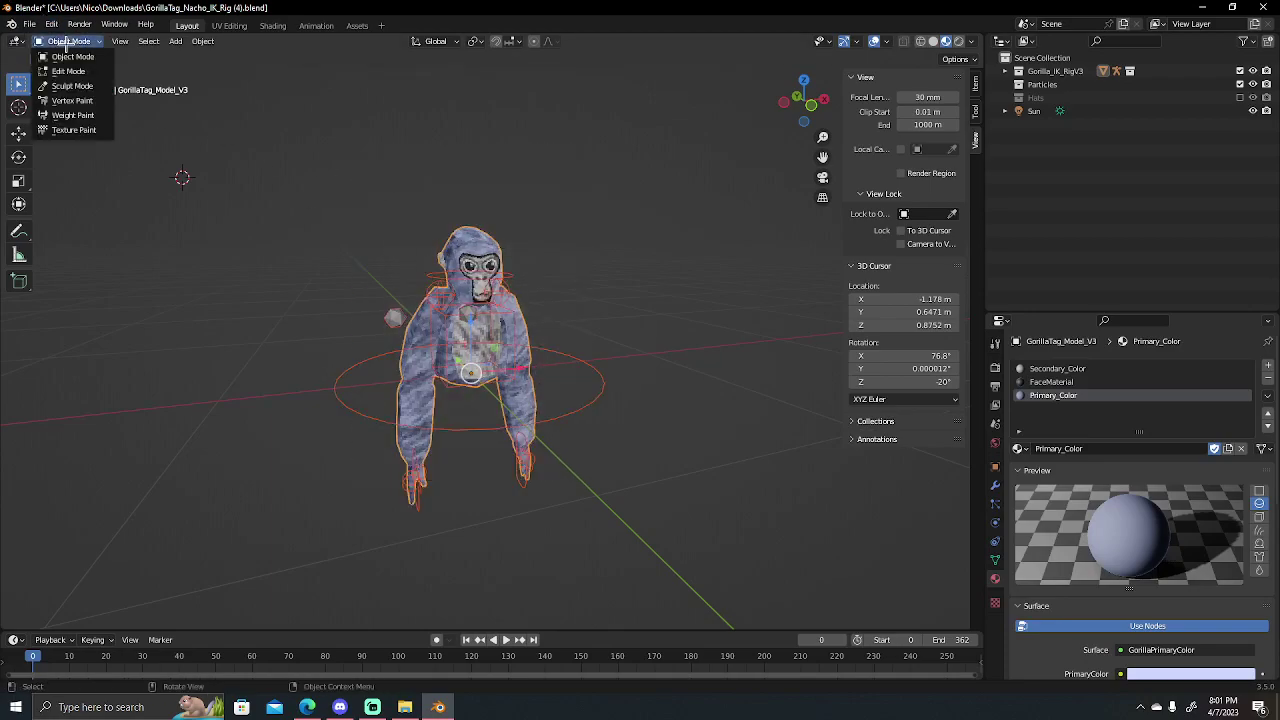
- Select the armature rig and bring up the interaction mode list
left_click(255, 205)
left_click(414, 427)
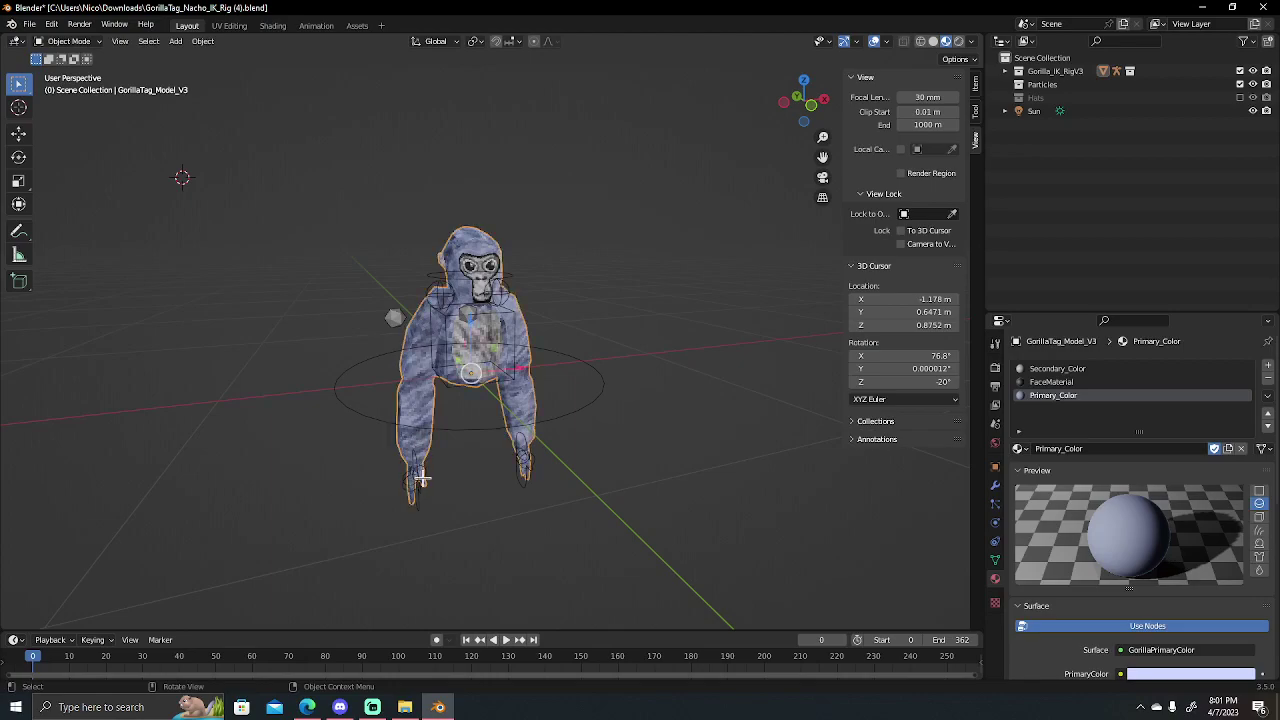
left_click(68, 41)
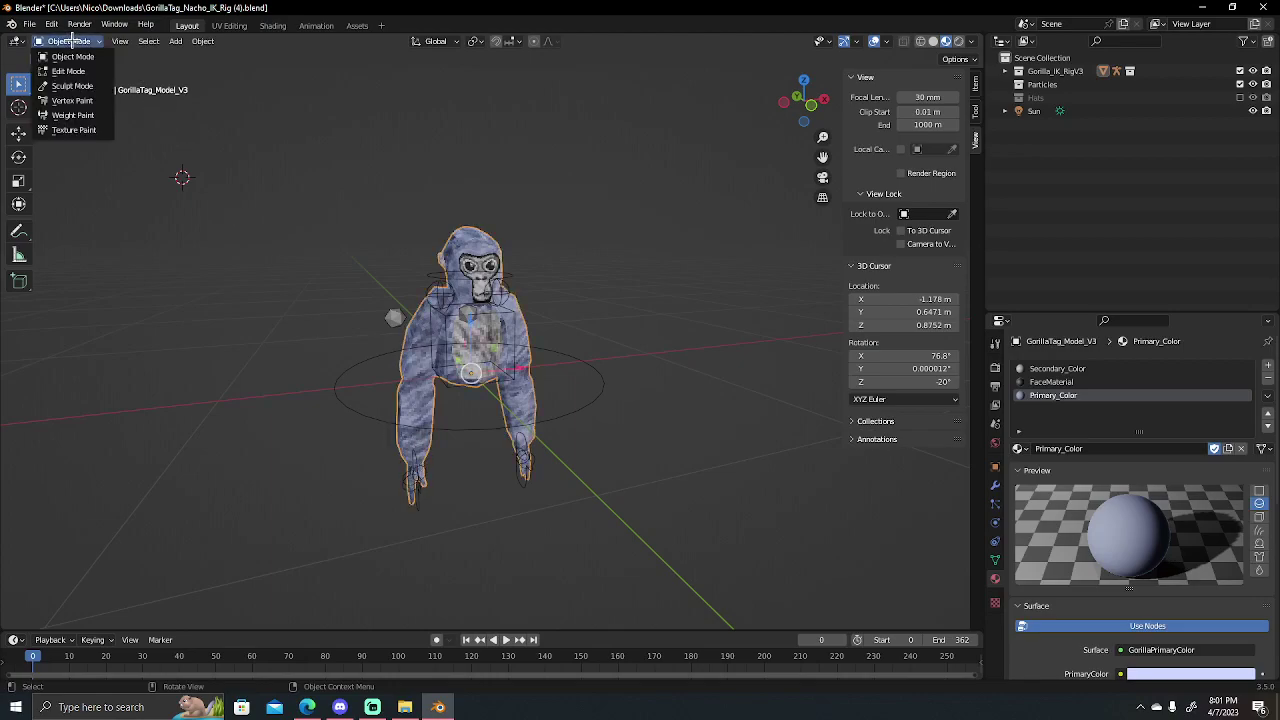
left_click(441, 313)
left_click(68, 41)
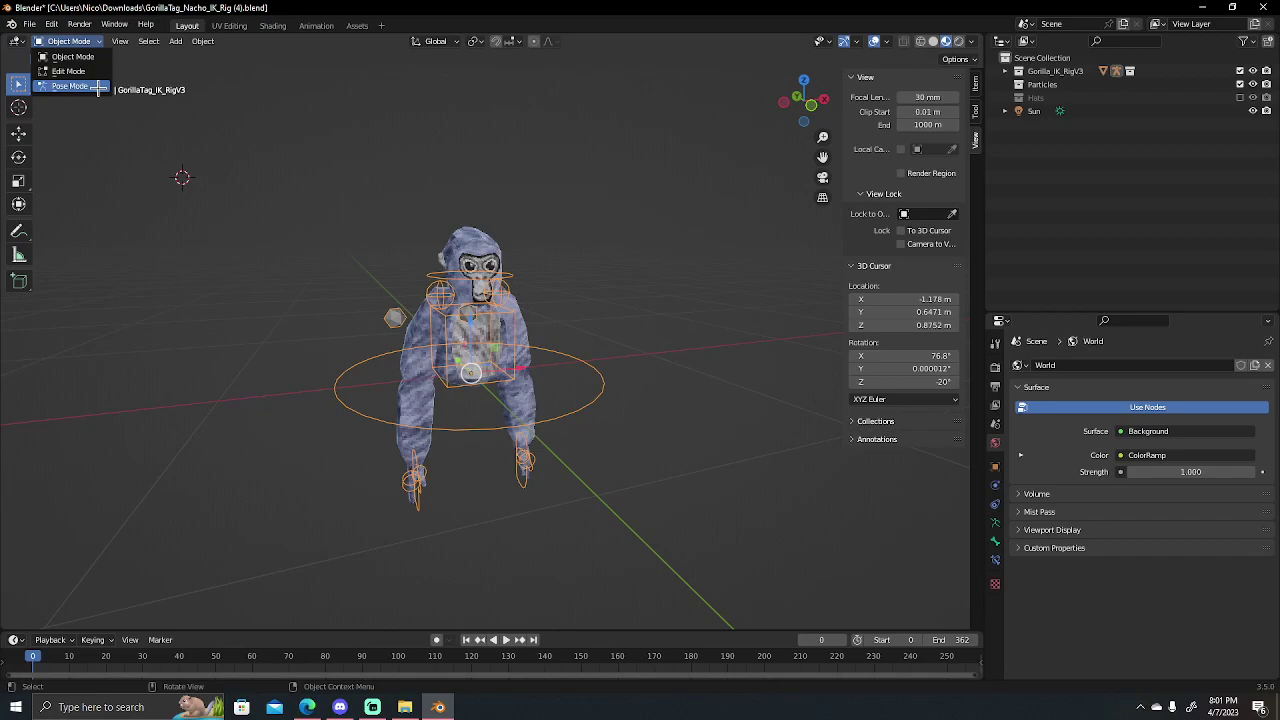
- Enter Pose Mode and move the left-hand IK bone up toward the chest
left_click(99, 87)
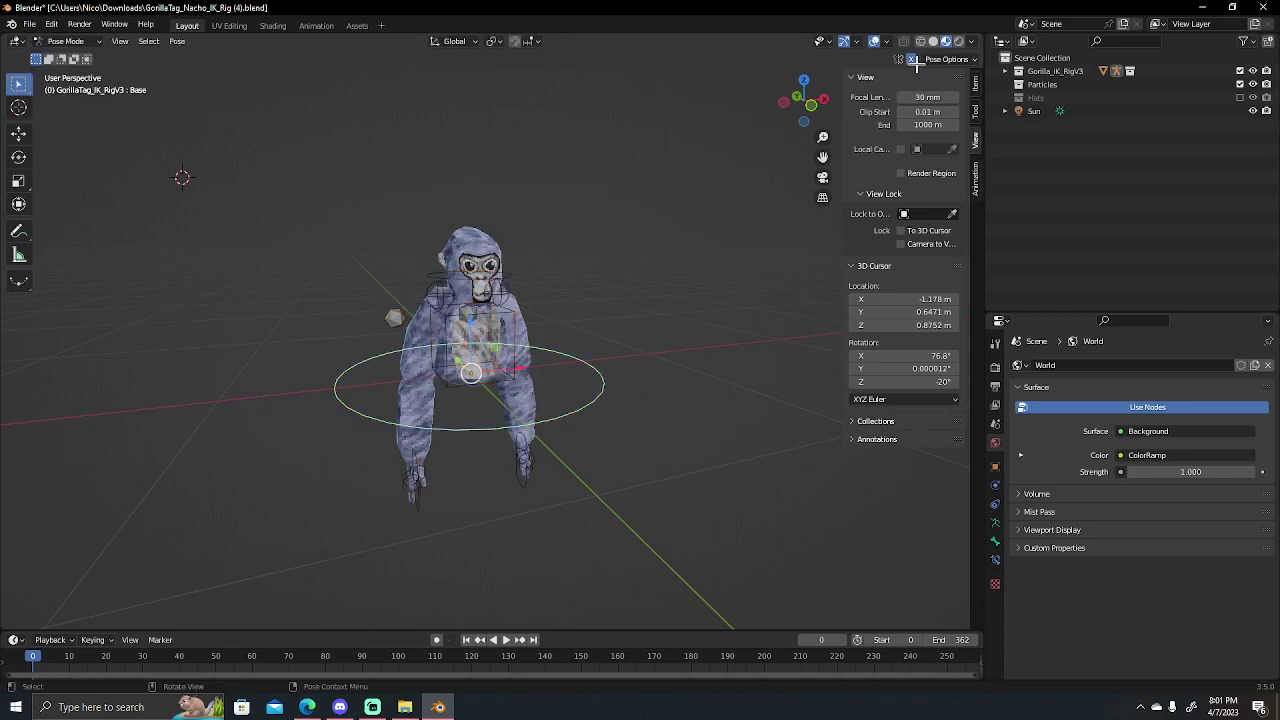
left_click(526, 466)
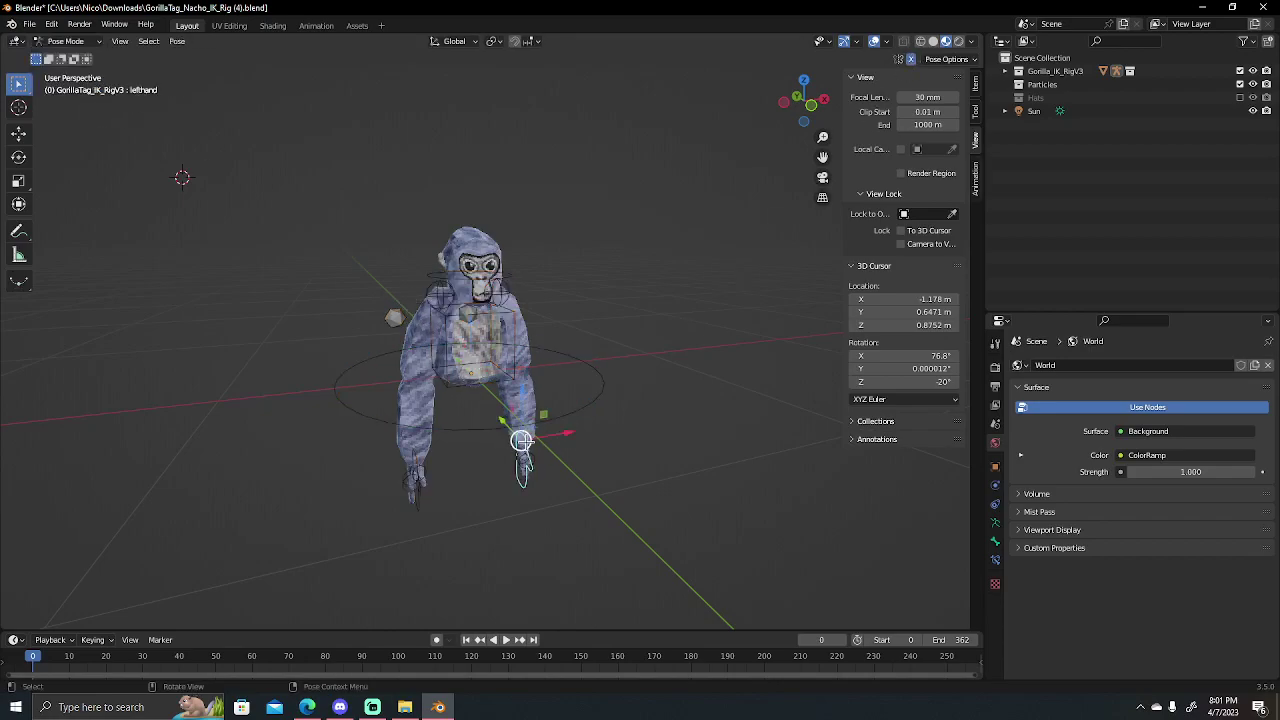
key("g")
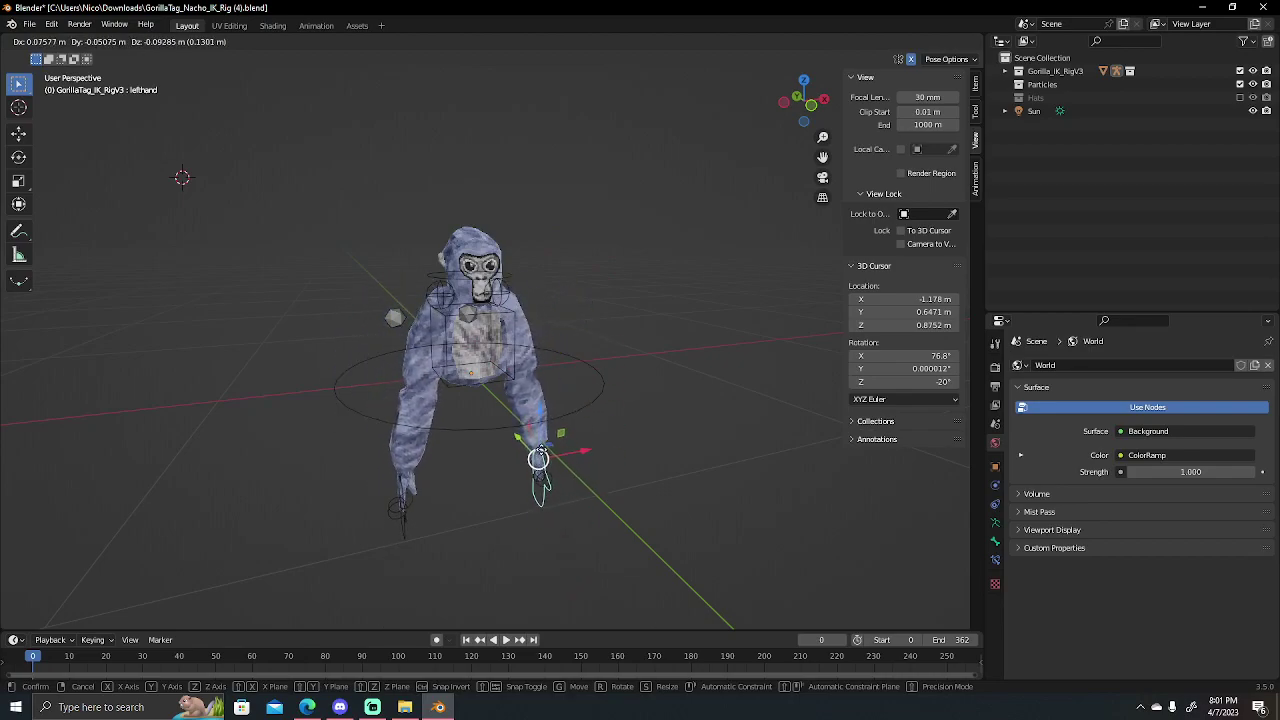
left_click(533, 438)
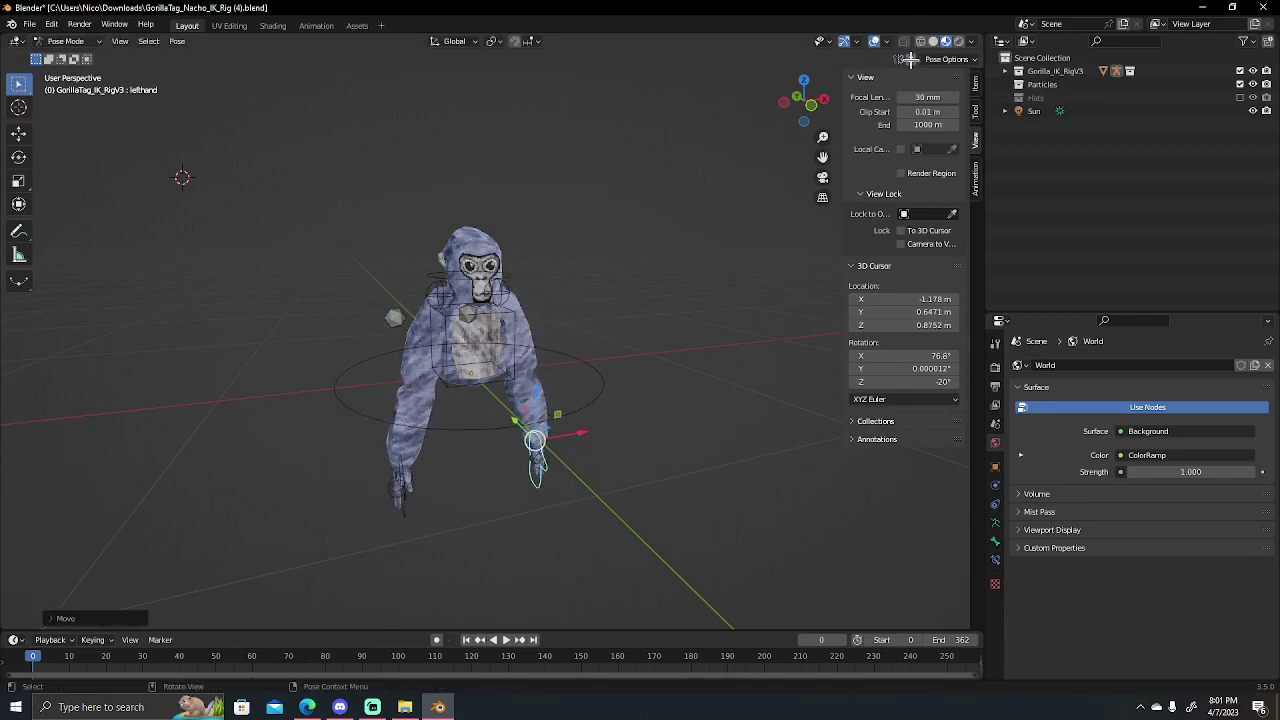
left_click_drag(803, 100, 805, 102)
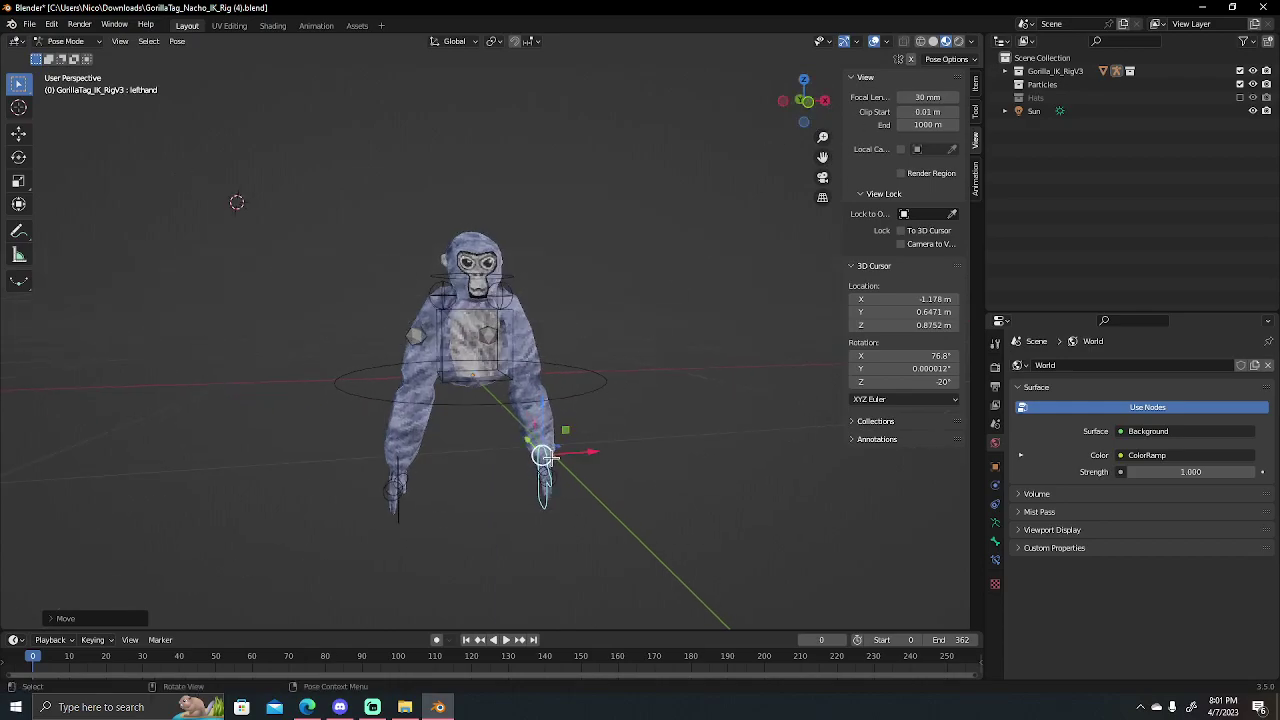
key("g")
left_click(495, 325)
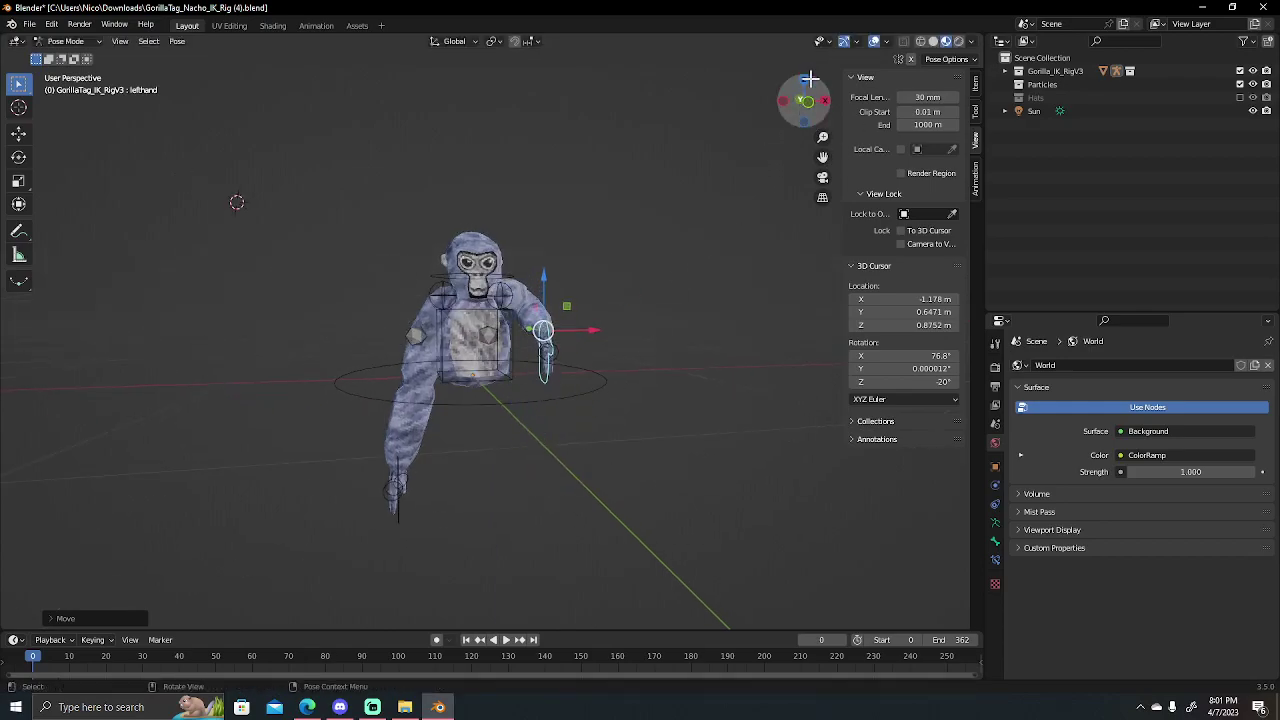
- Refine the hand bone's position outward, checking from side and front views
left_click_drag(803, 100, 790, 100)
key("g")
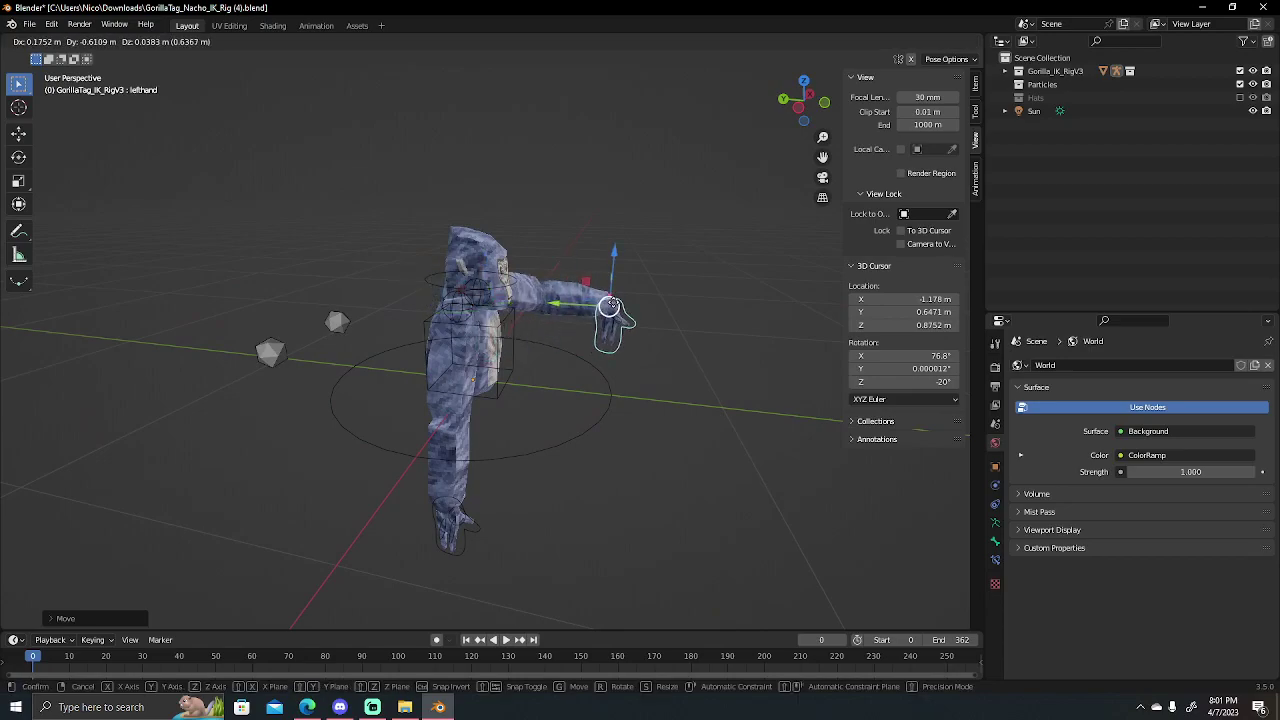
left_click(628, 340)
left_click_drag(795, 100, 884, 162)
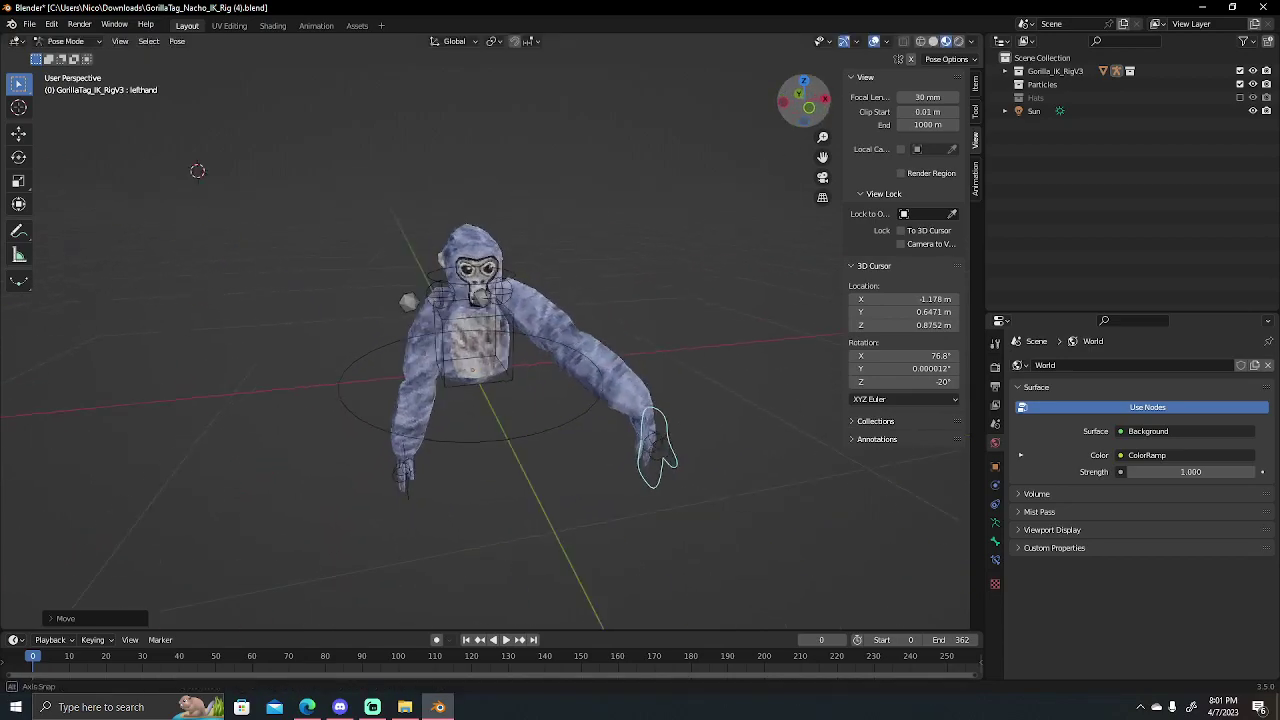
left_click_drag(803, 100, 717, 272)
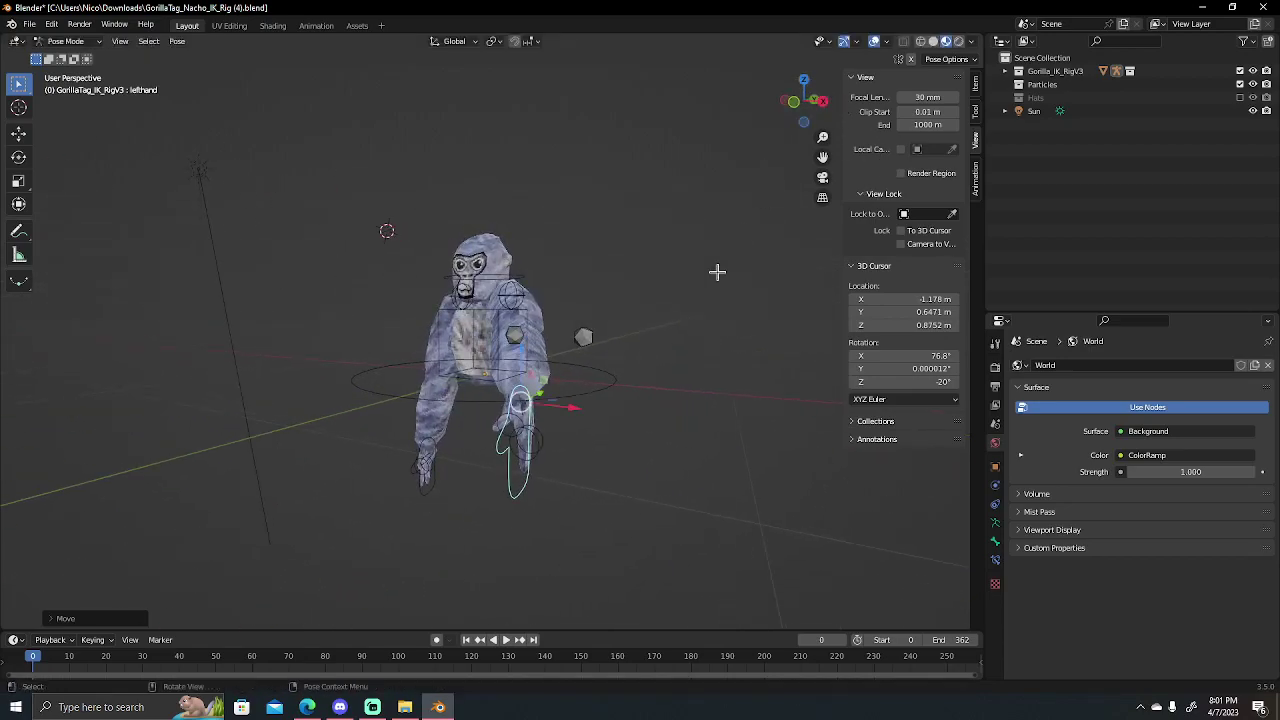
key("g")
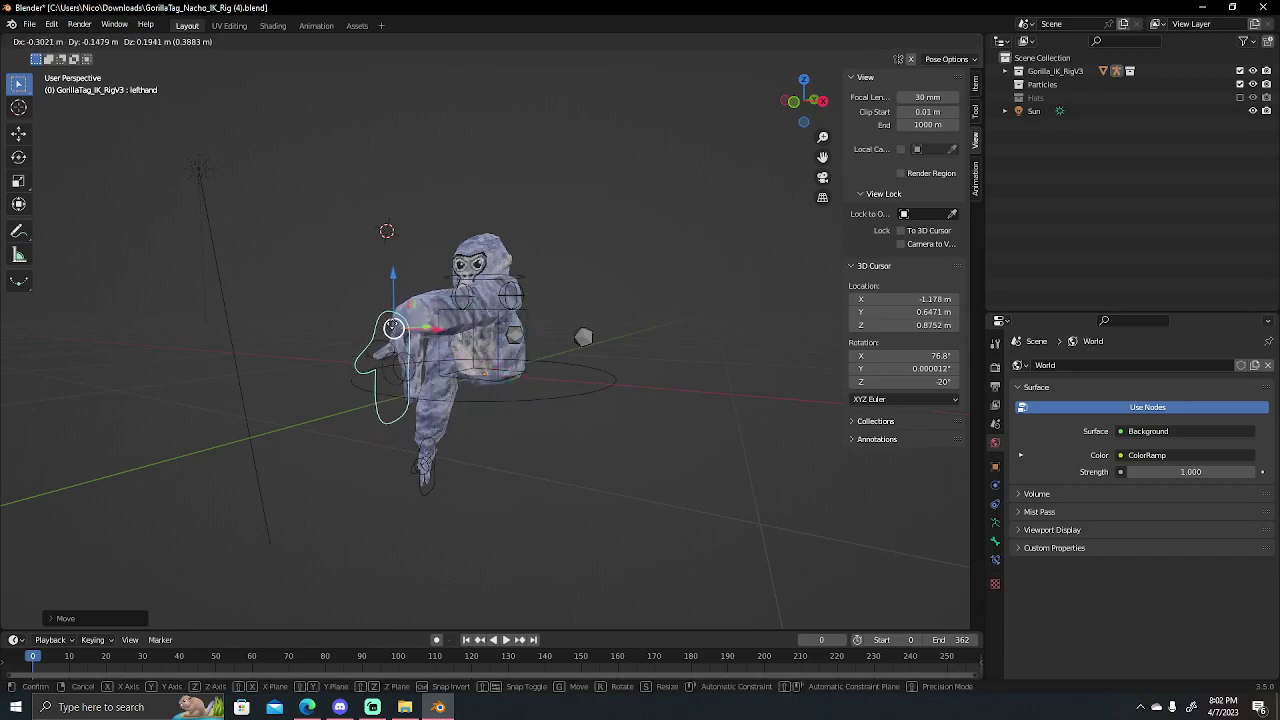
left_click(411, 319)
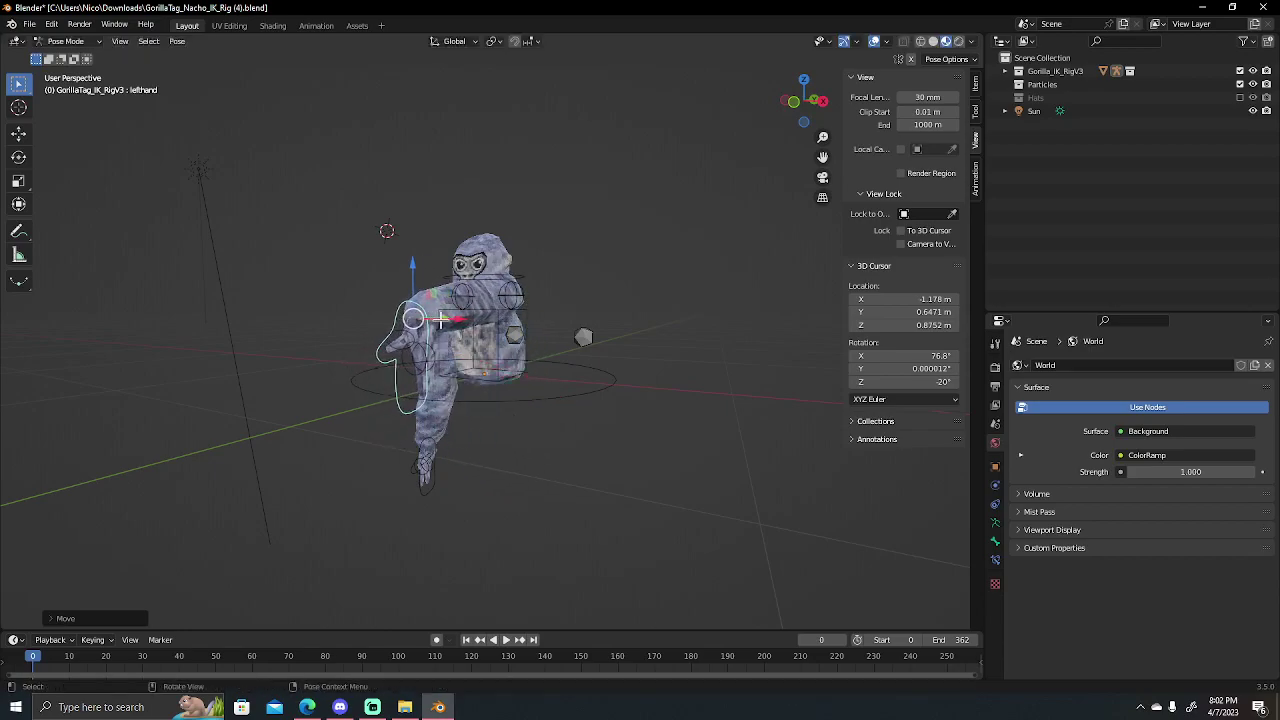
- Move the hand bone along one axis, then drag the left hand to the chest
left_click_drag(444, 316, 506, 297)
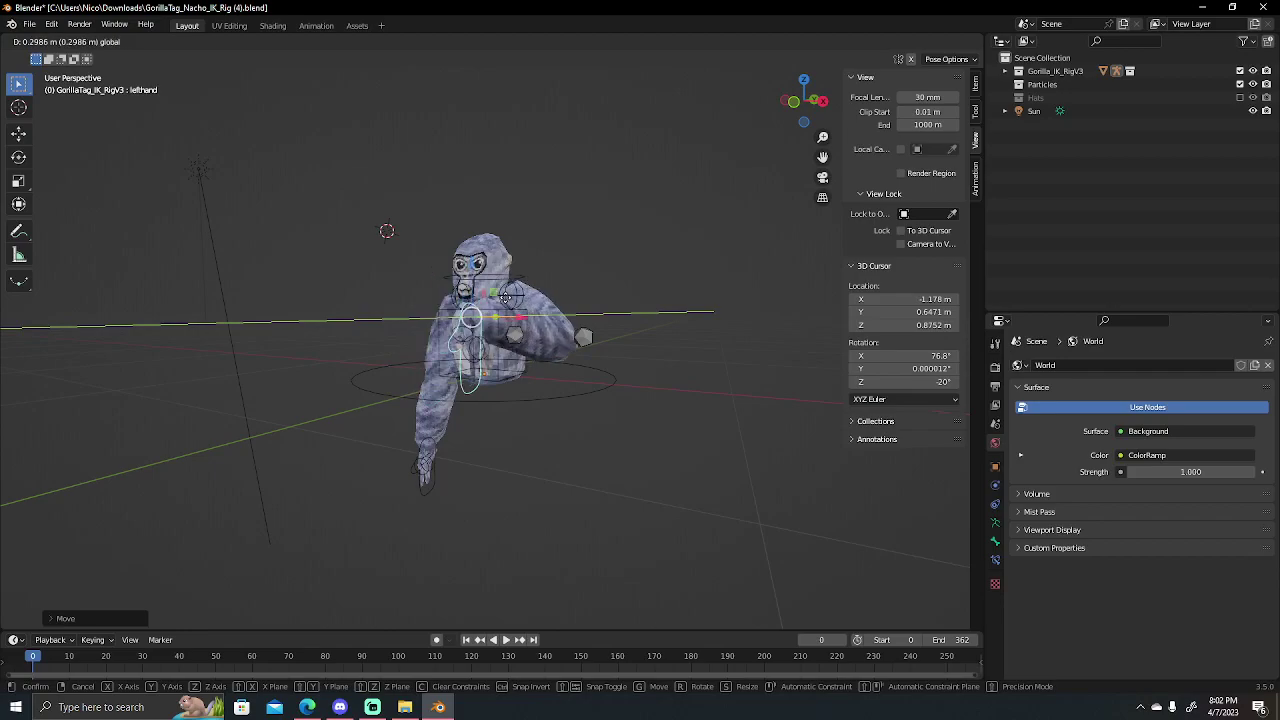
left_click(506, 297)
left_click_drag(800, 103, 730, 177)
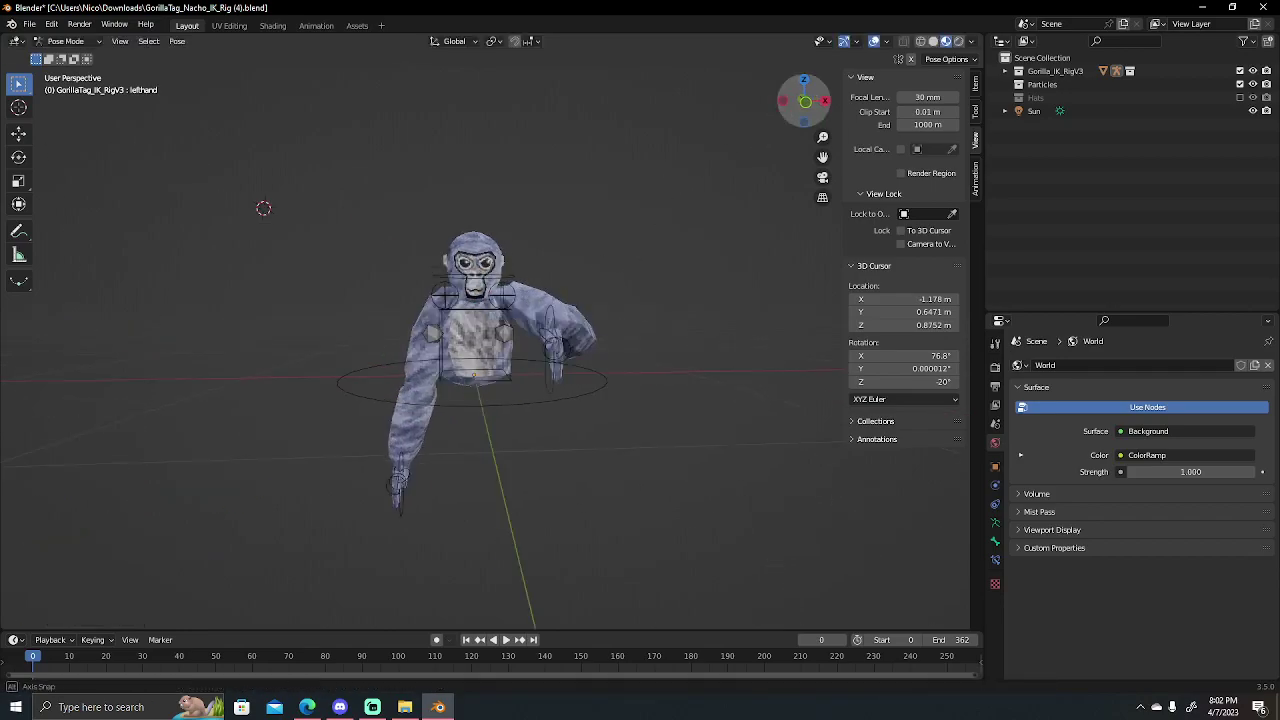
left_click(536, 357)
mouse_move(536, 345)
left_mouse_down()
mouse_move(470, 331)
mouse_move(525, 327)
left_mouse_up()
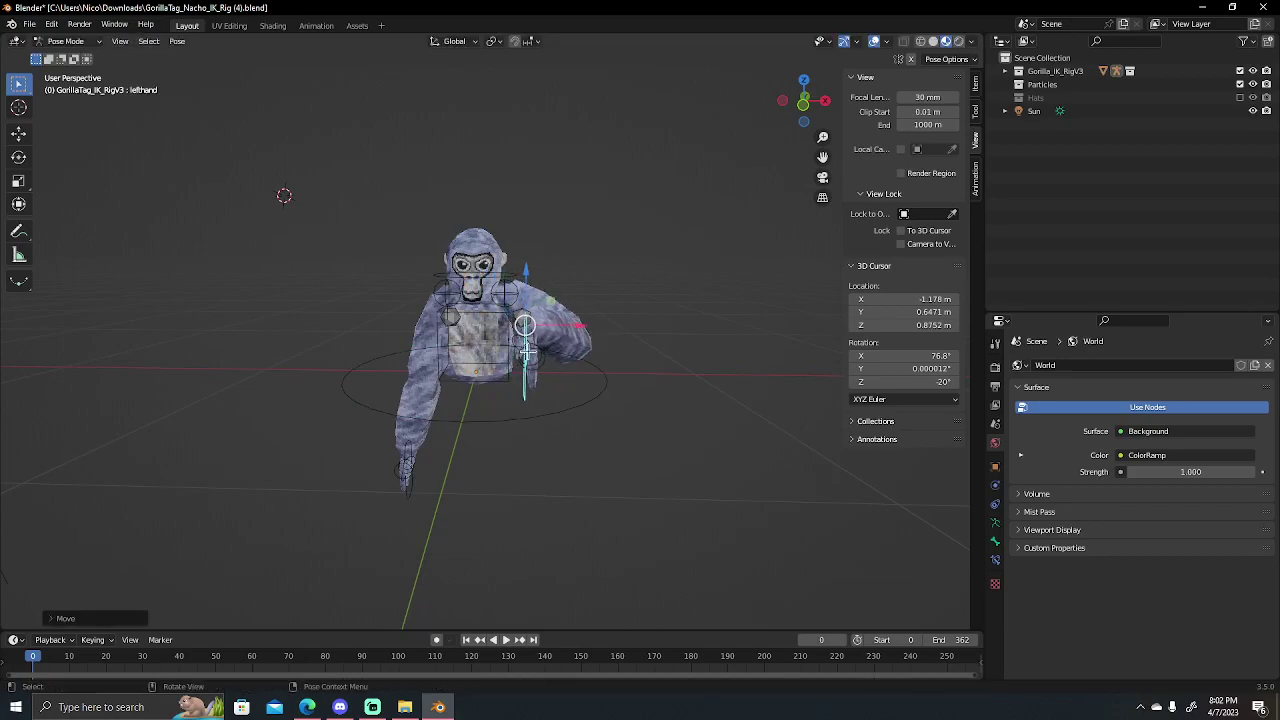
- Rotate the left hand bone around its X axis
left_click(19, 157)
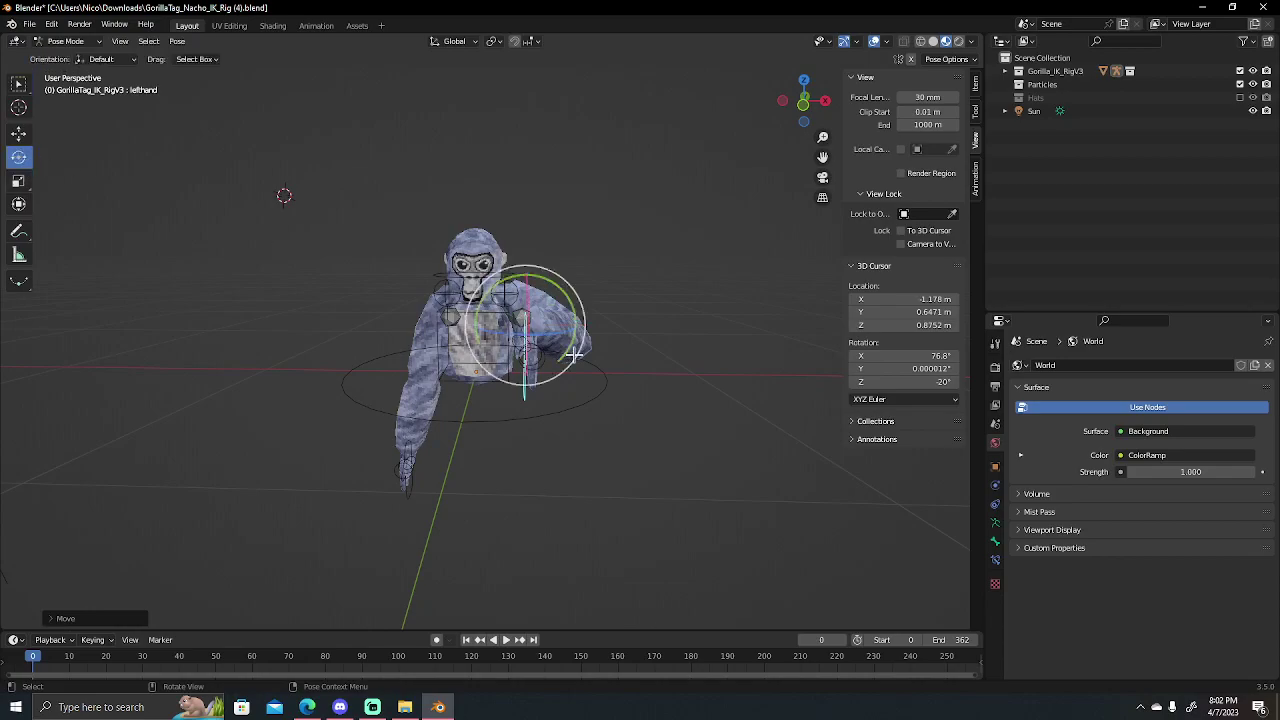
left_click_drag(521, 345, 527, 320)
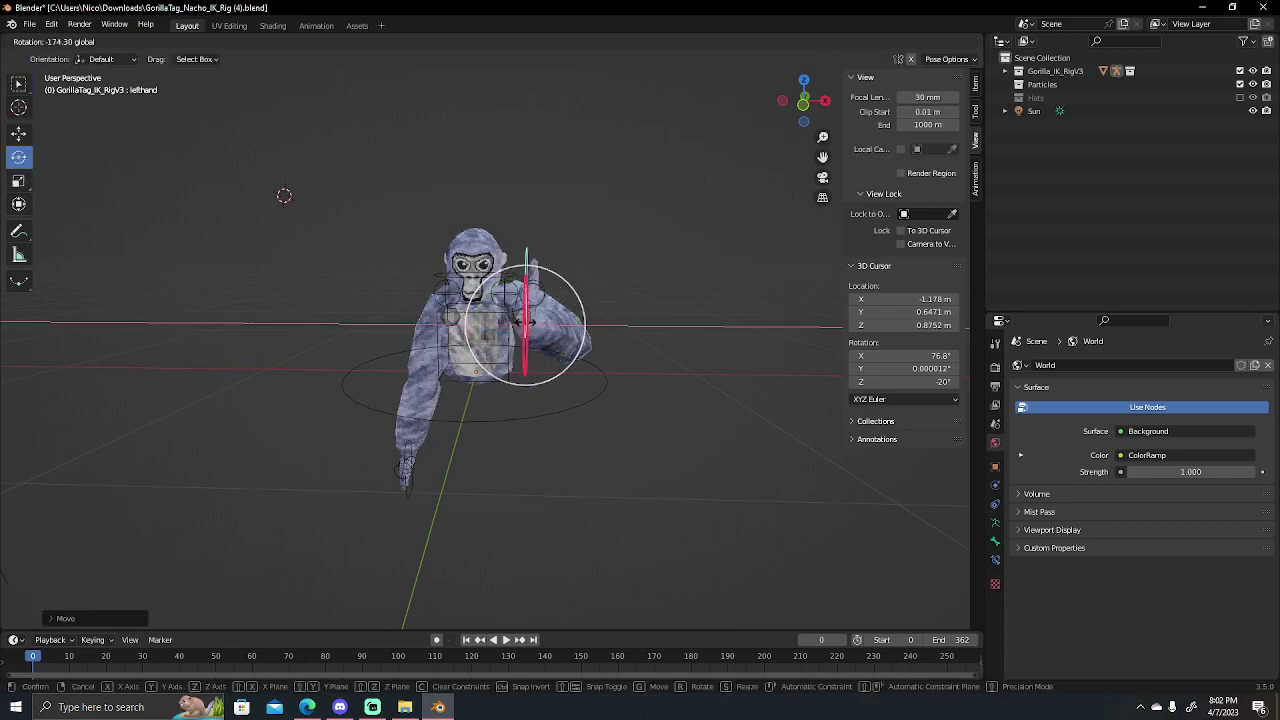
left_click_drag(527, 320, 527, 325)
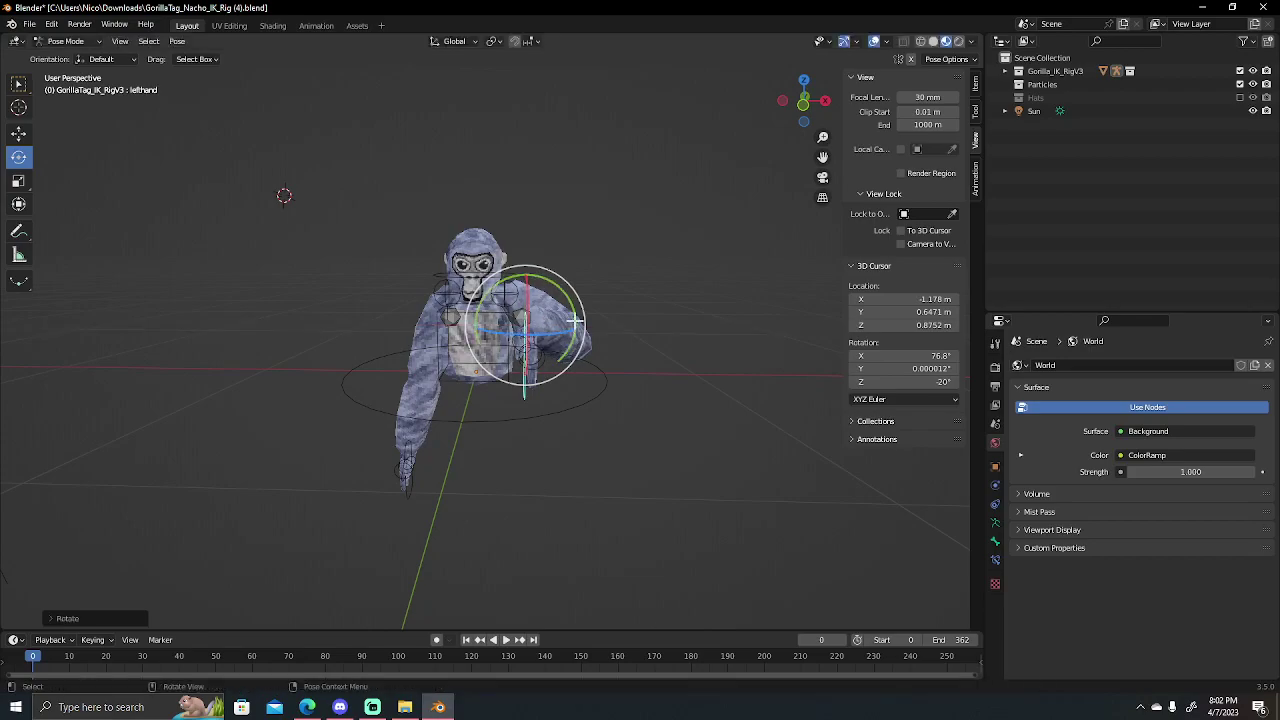
left_click_drag(803, 101, 760, 130)
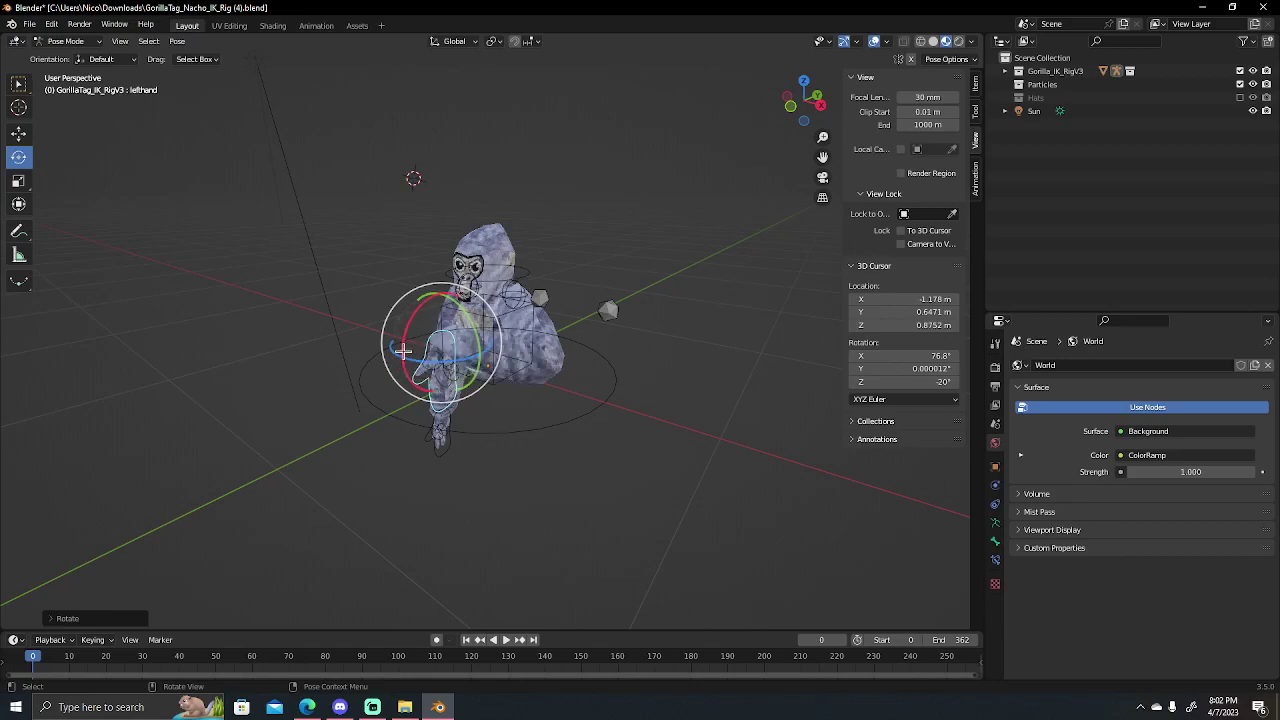
left_click_drag(409, 356, 442, 308)
left_click_drag(803, 101, 785, 110)
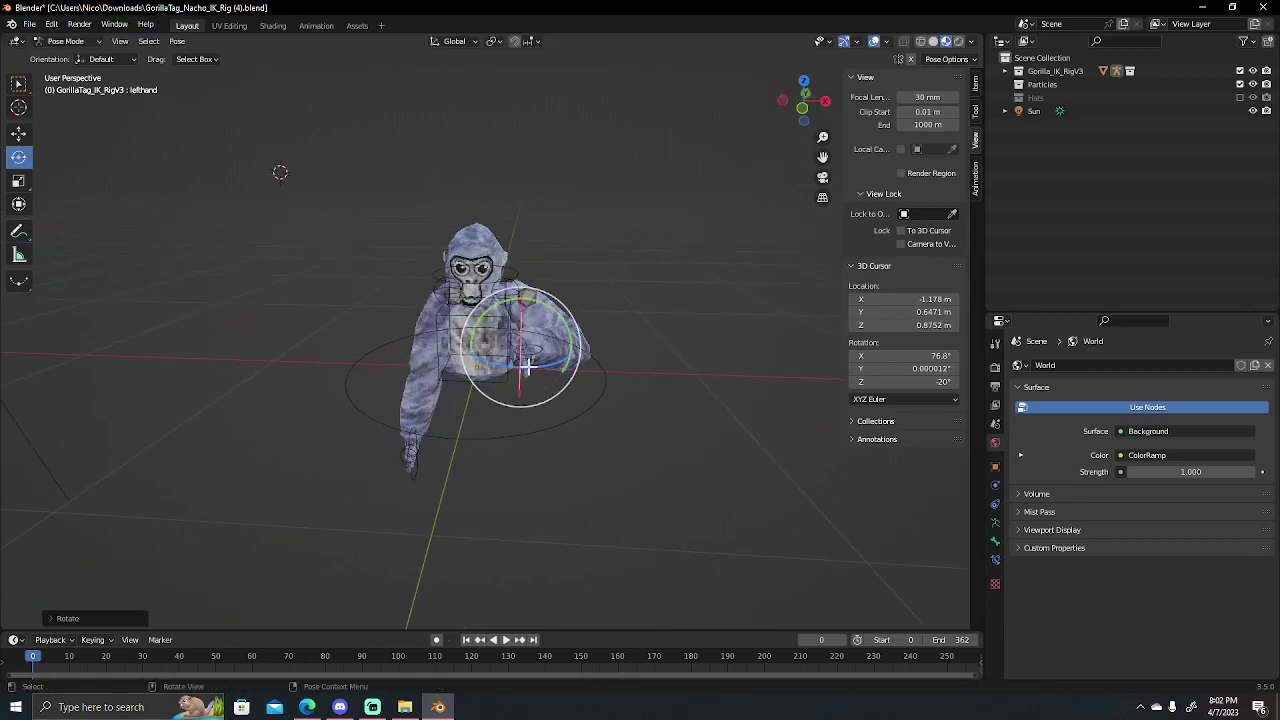
- Curl the middle and index finger controls into a thumbs-up
left_click(528, 365)
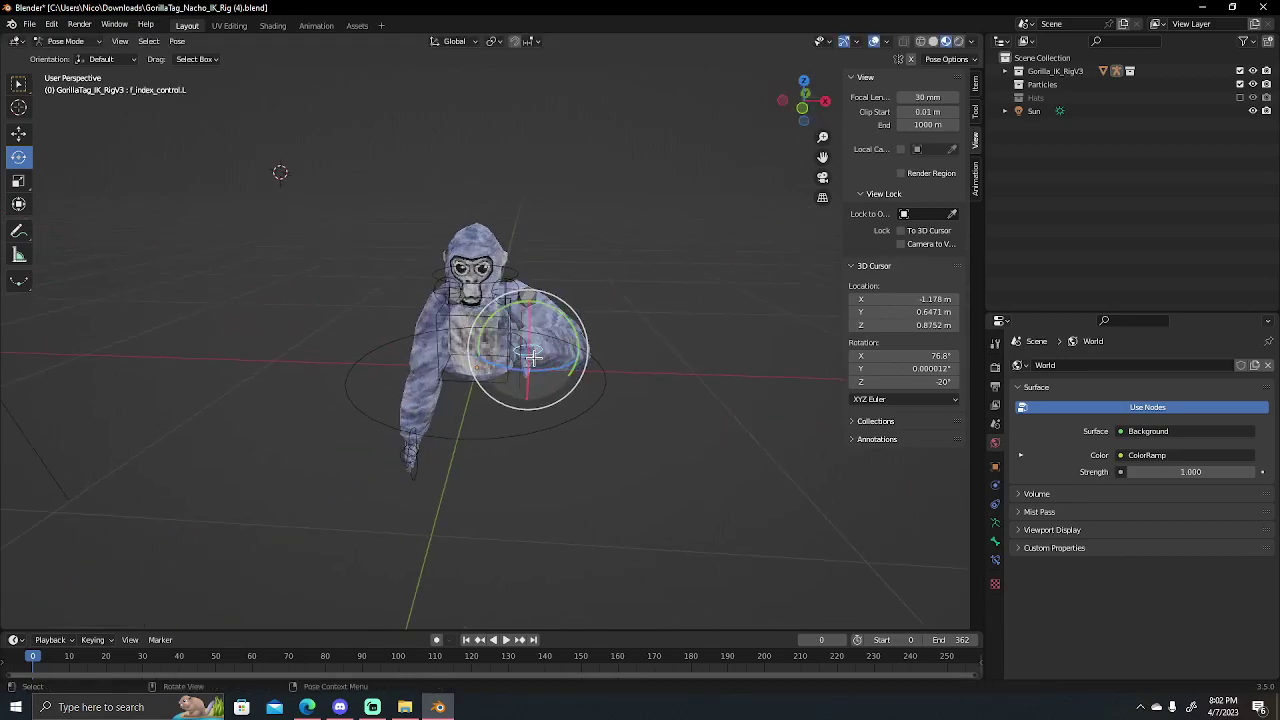
mouse_move(530, 383)
left_mouse_down()
mouse_move(516, 386)
mouse_move(530, 366)
mouse_move(500, 385)
left_mouse_up()
left_click(527, 358)
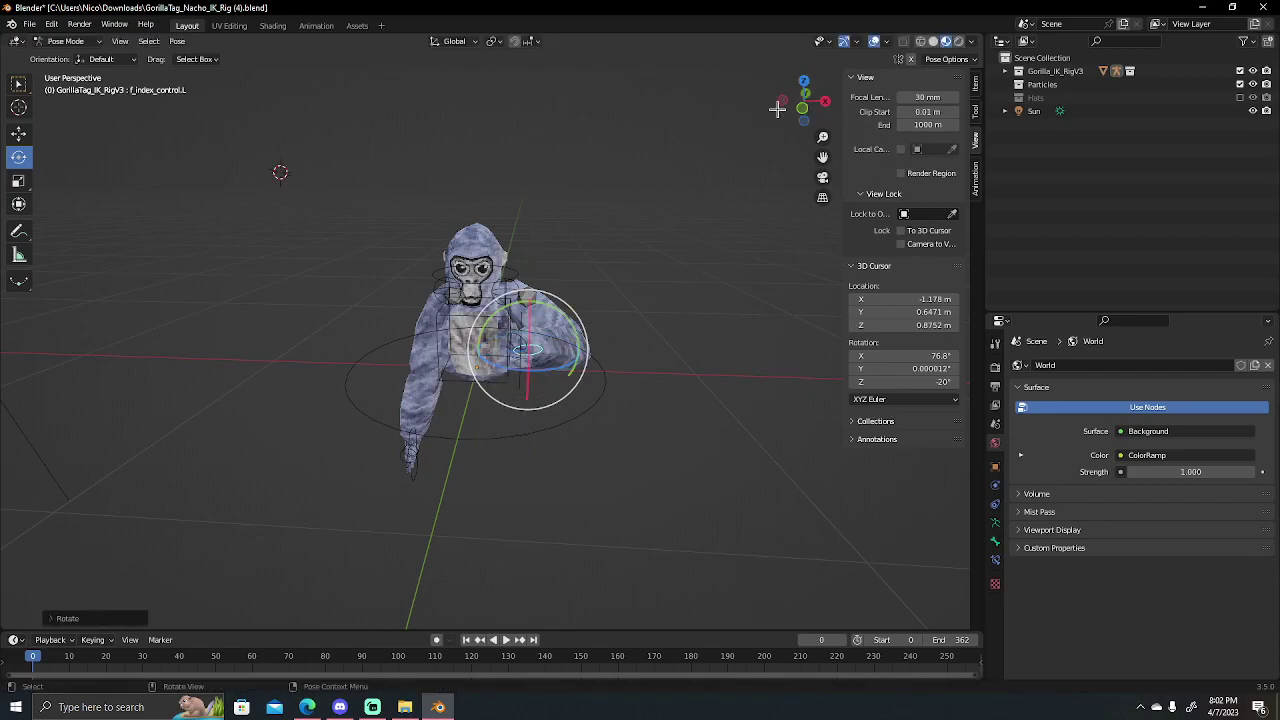
left_click_drag(800, 104, 780, 116)
middle_click_drag(619, 470, 663, 457)
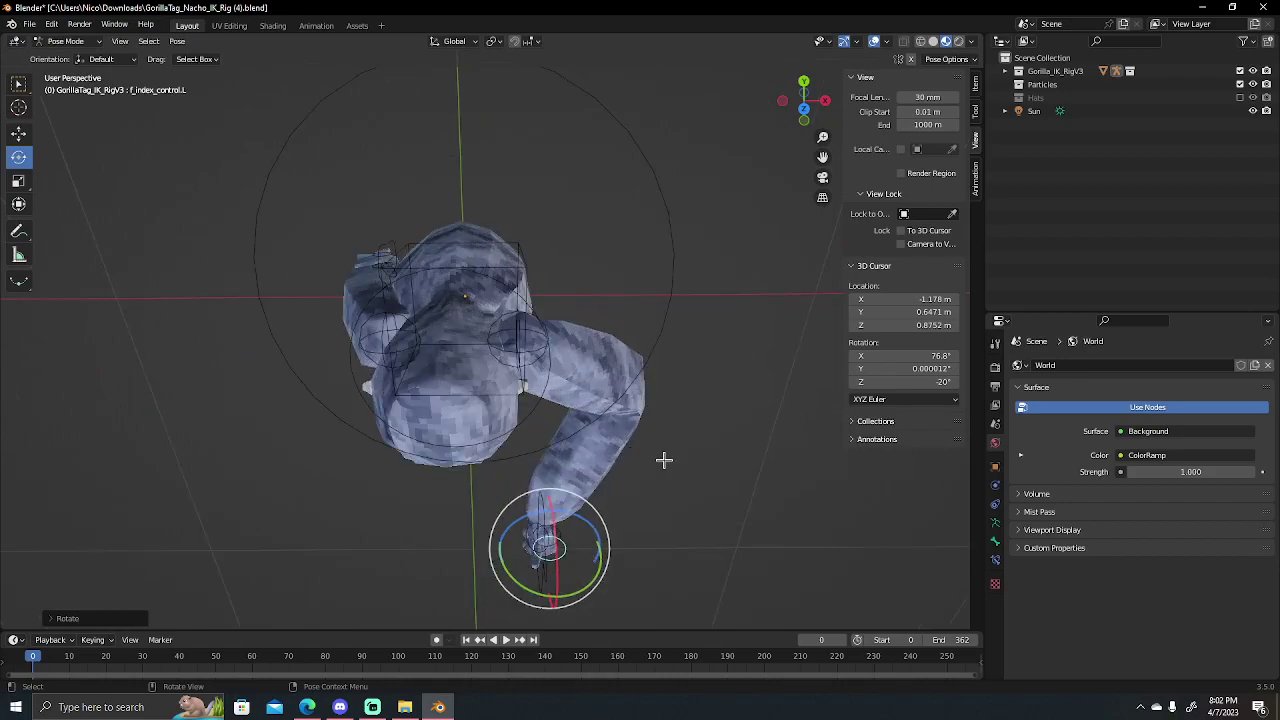
mouse_move(804, 100)
left_mouse_down()
mouse_move(790, 110)
mouse_move(800, 104)
left_mouse_up()
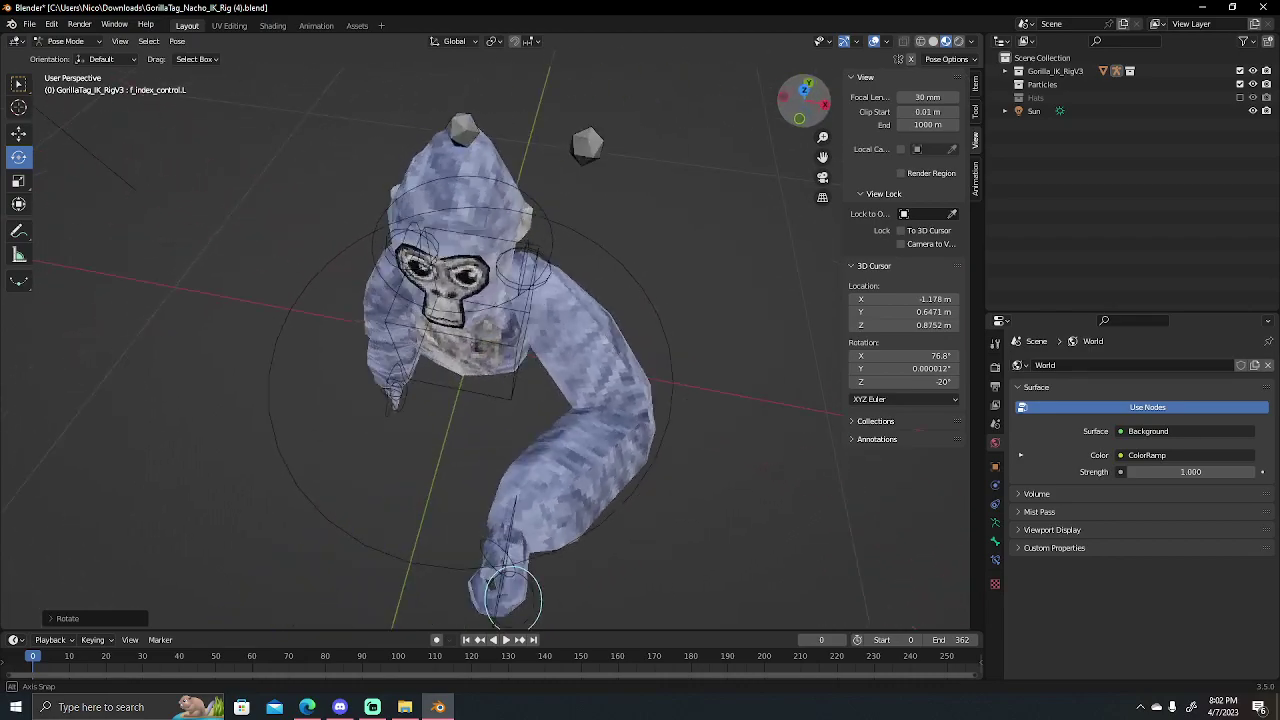
left_click_drag(800, 104, 590, 392)
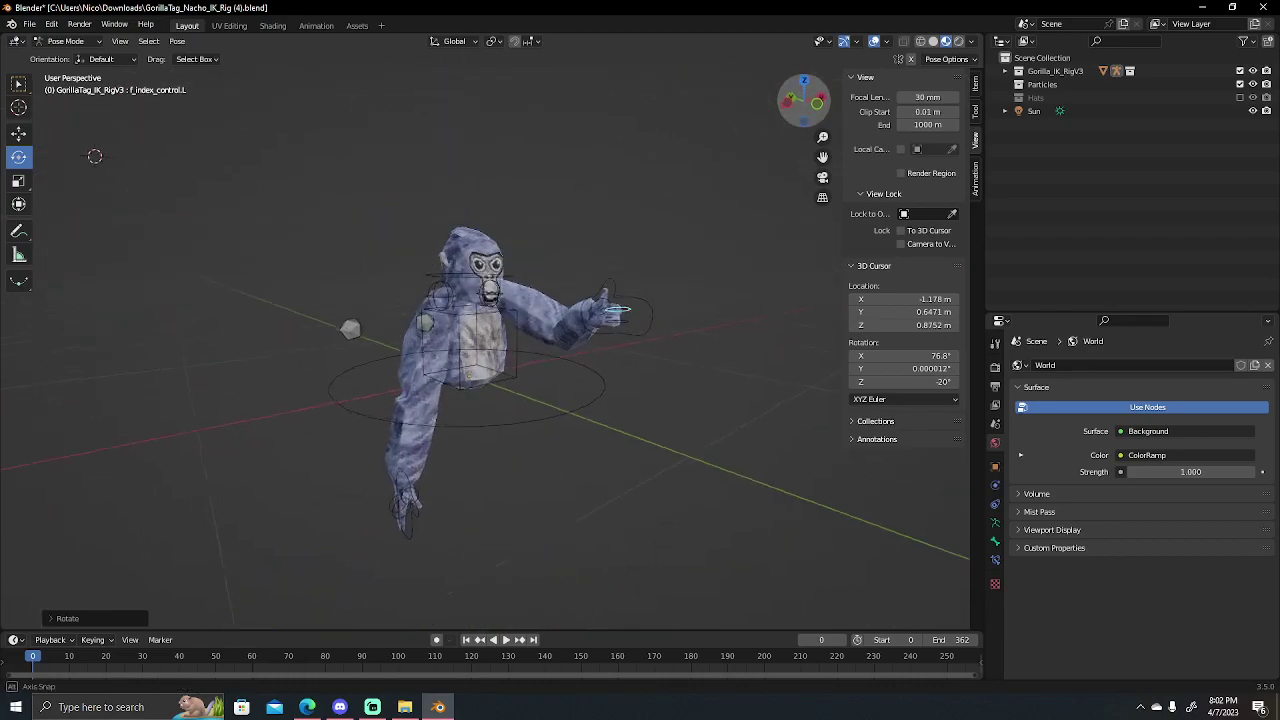
- Select the right hand bone and raise it with the Move tool
left_click(402, 465)
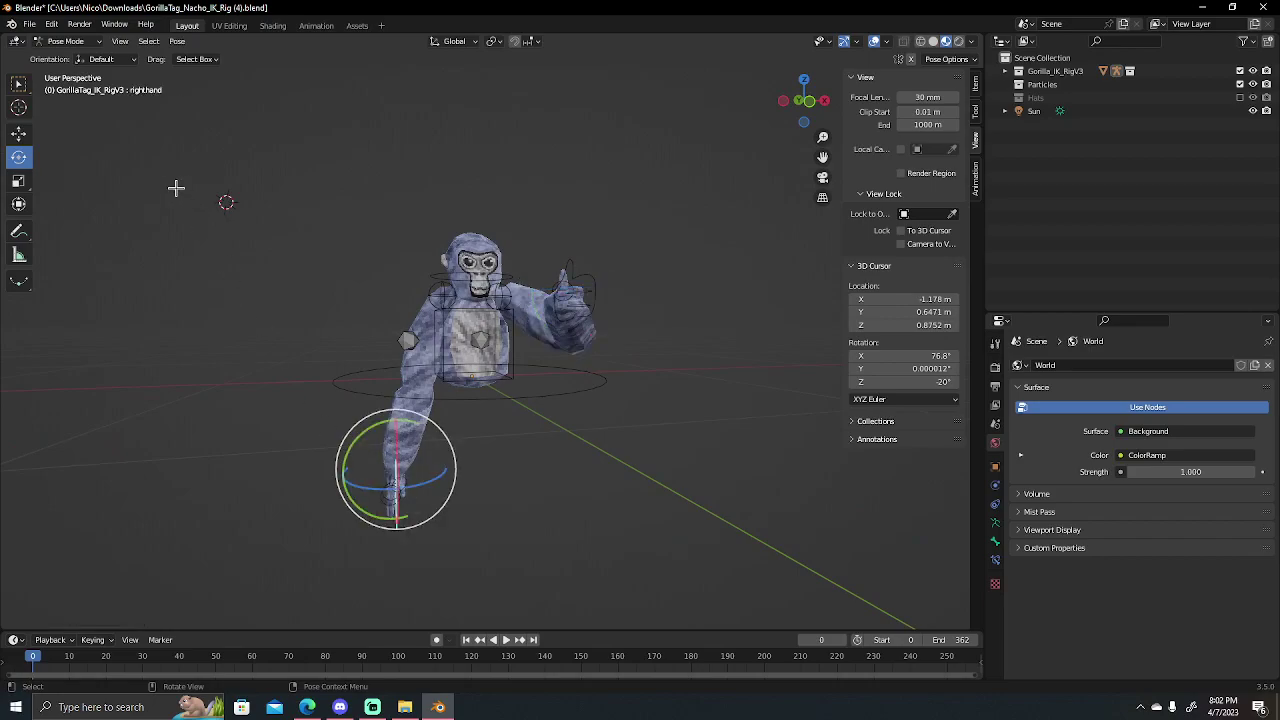
left_click(14, 130)
mouse_move(396, 468)
left_mouse_down()
mouse_move(401, 369)
mouse_move(402, 462)
mouse_move(428, 479)
left_mouse_up()
left_click(19, 159)
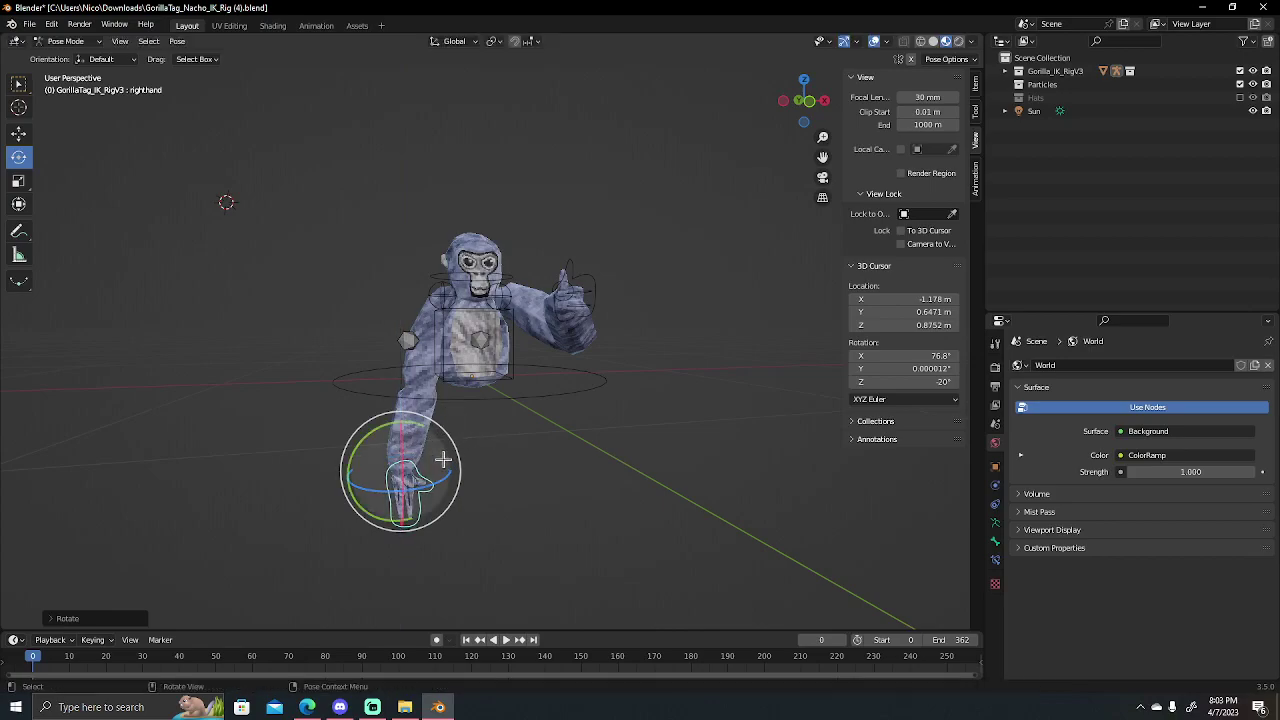
- Turn the right hand with a free rotation, then Z-axis and Y-axis rotations
key("r")
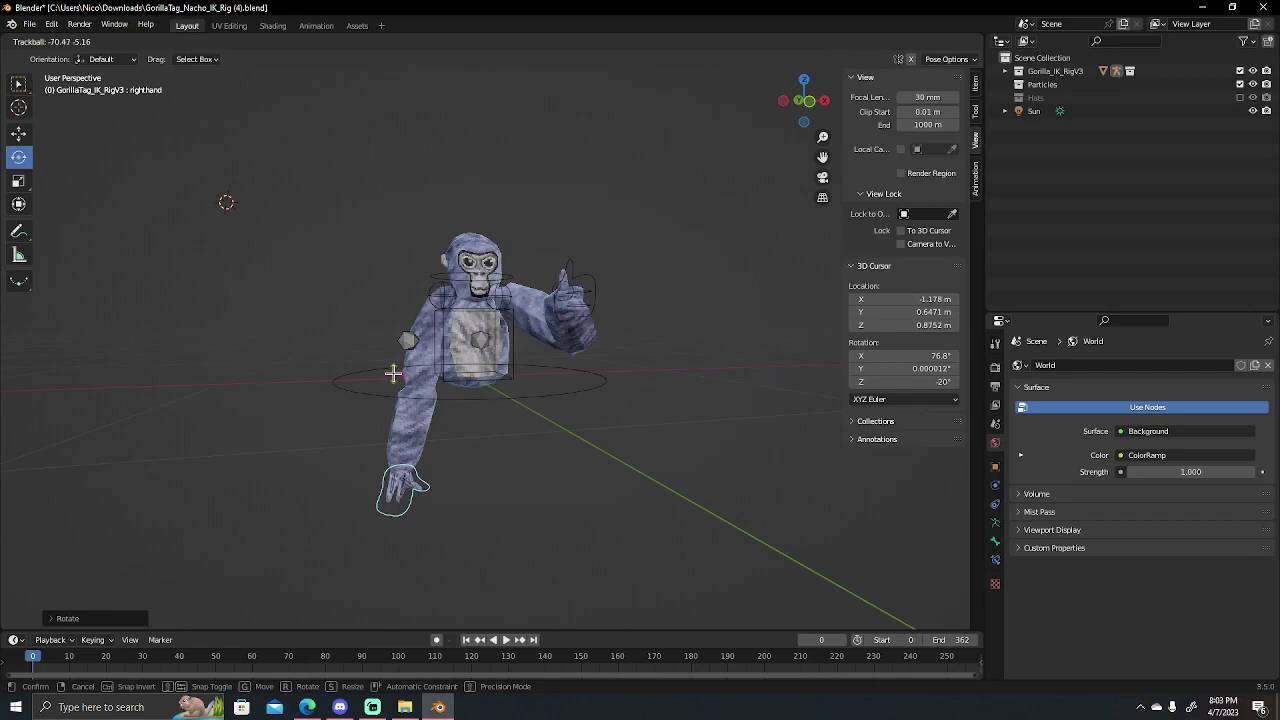
left_click(425, 487)
key("r")
key("z")
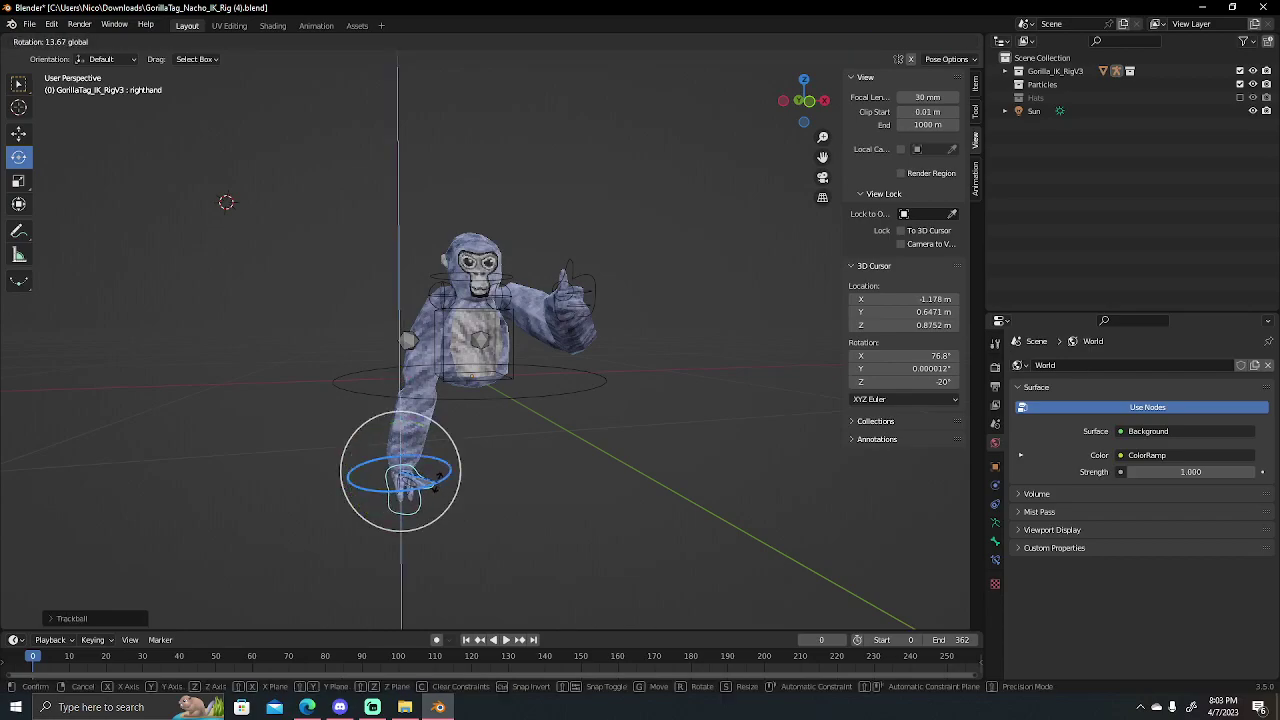
left_click(438, 478)
key("r")
key("y")
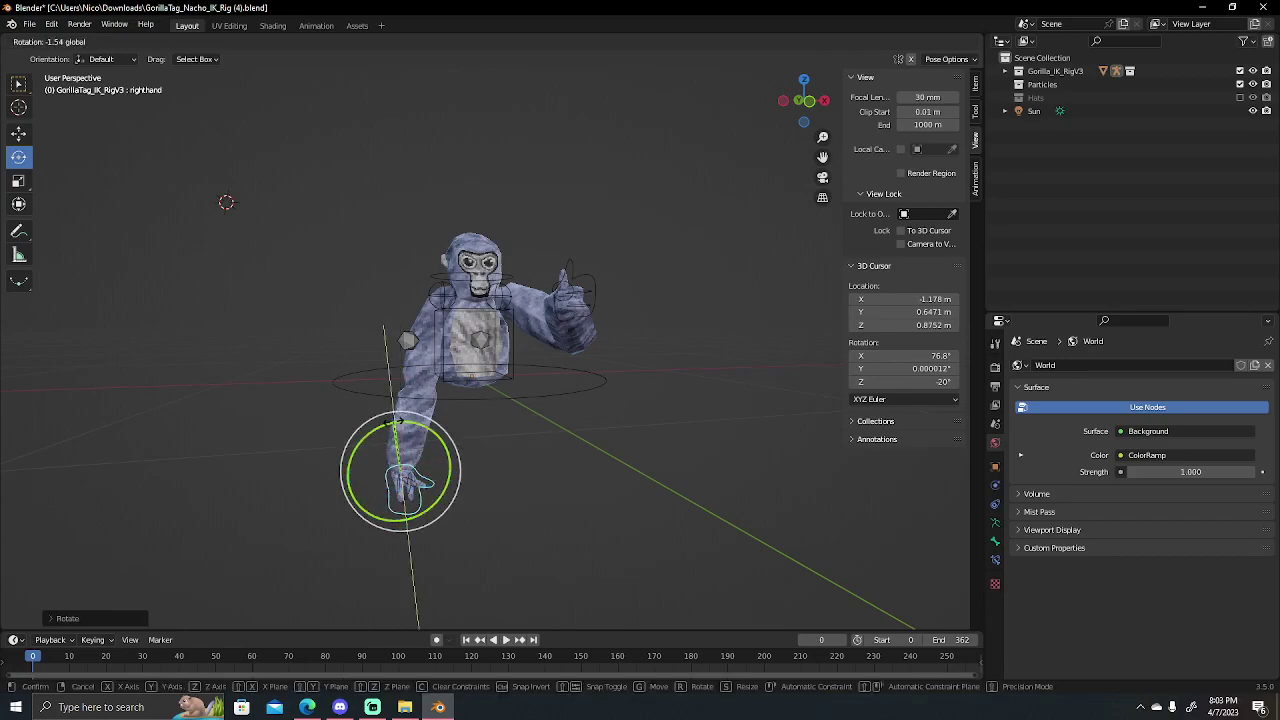
left_click(394, 420)
- Select the torso bone, switch to Object Mode and pick the Move tool
left_click(490, 383)
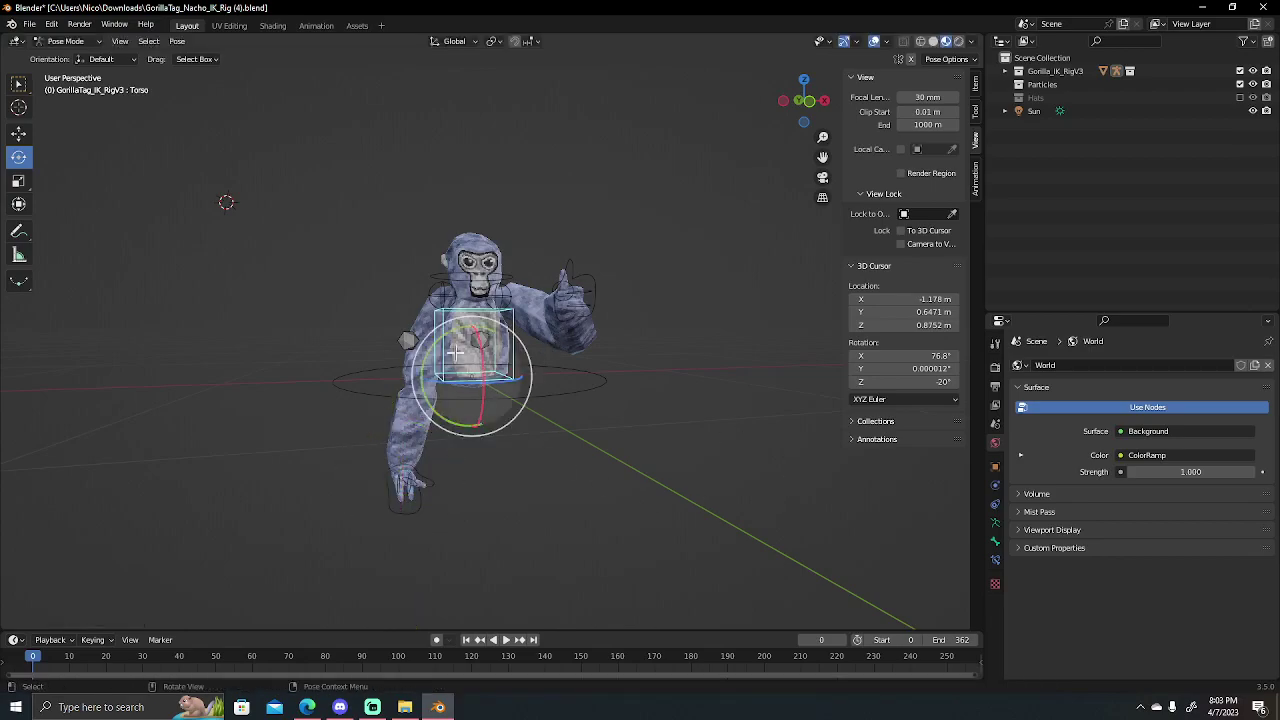
left_click(78, 42)
left_click(70, 56)
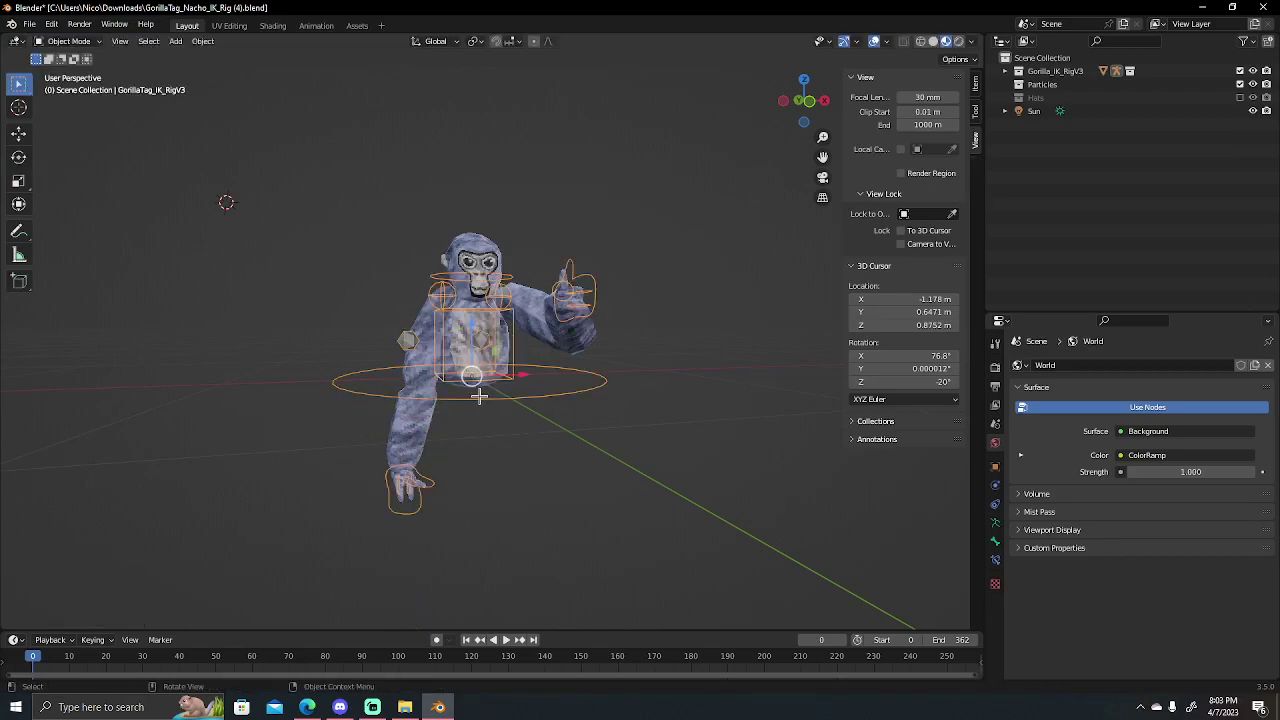
left_click_drag(566, 370, 552, 268)
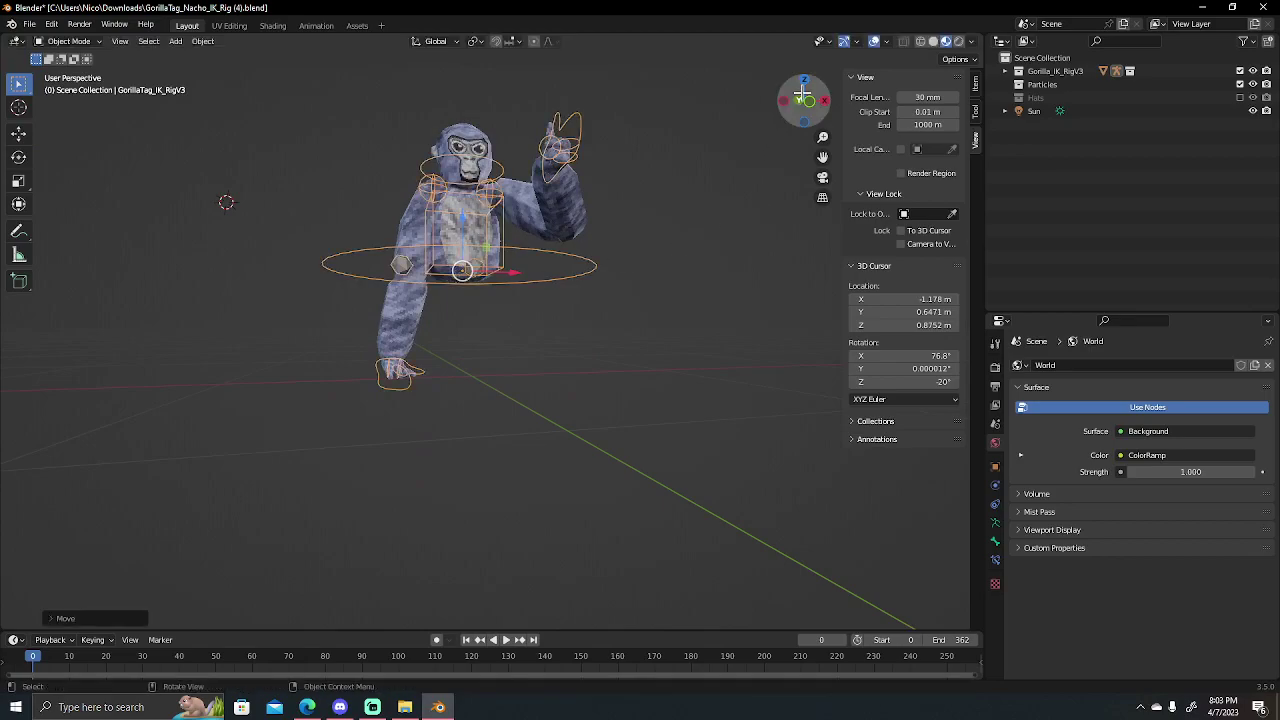
left_click_drag(800, 102, 720, 117)
scroll(720, 117, "down", 2)
left_click(18, 132)
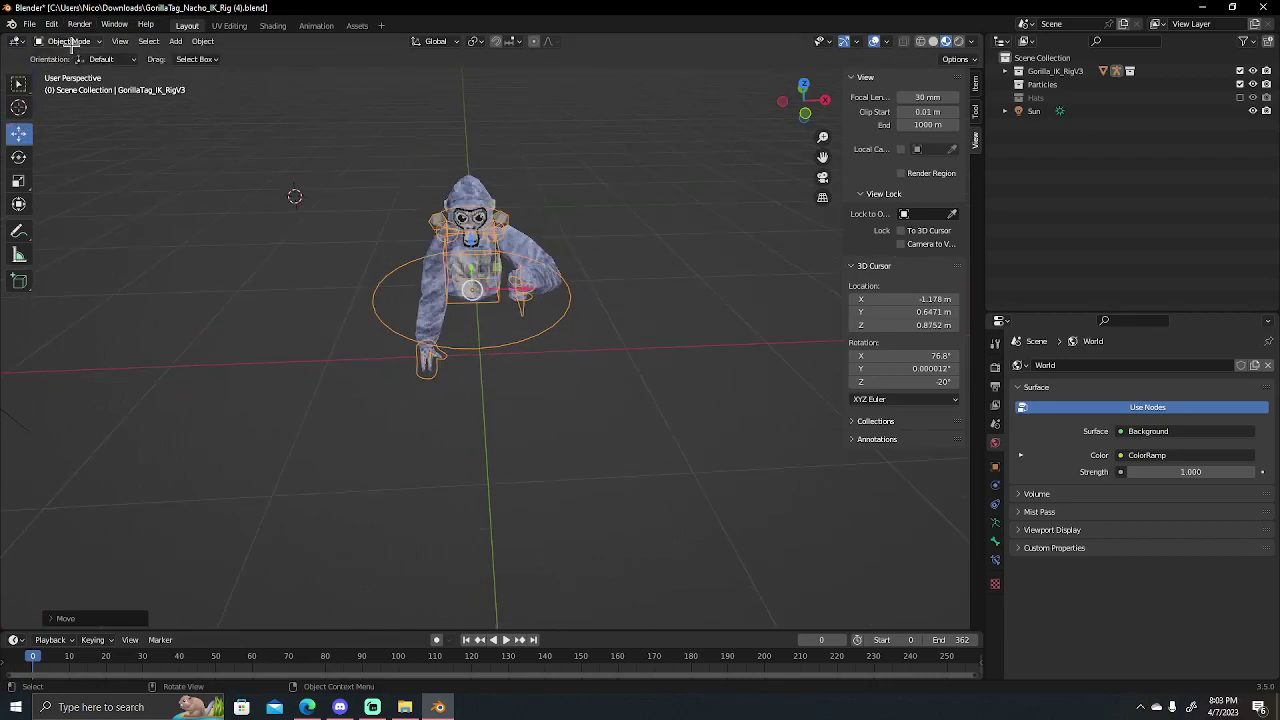
- Start an FBX import and navigate through Gorilla_tag_Stuff_FIXED (3) into the Hats folder
left_click(38, 22)
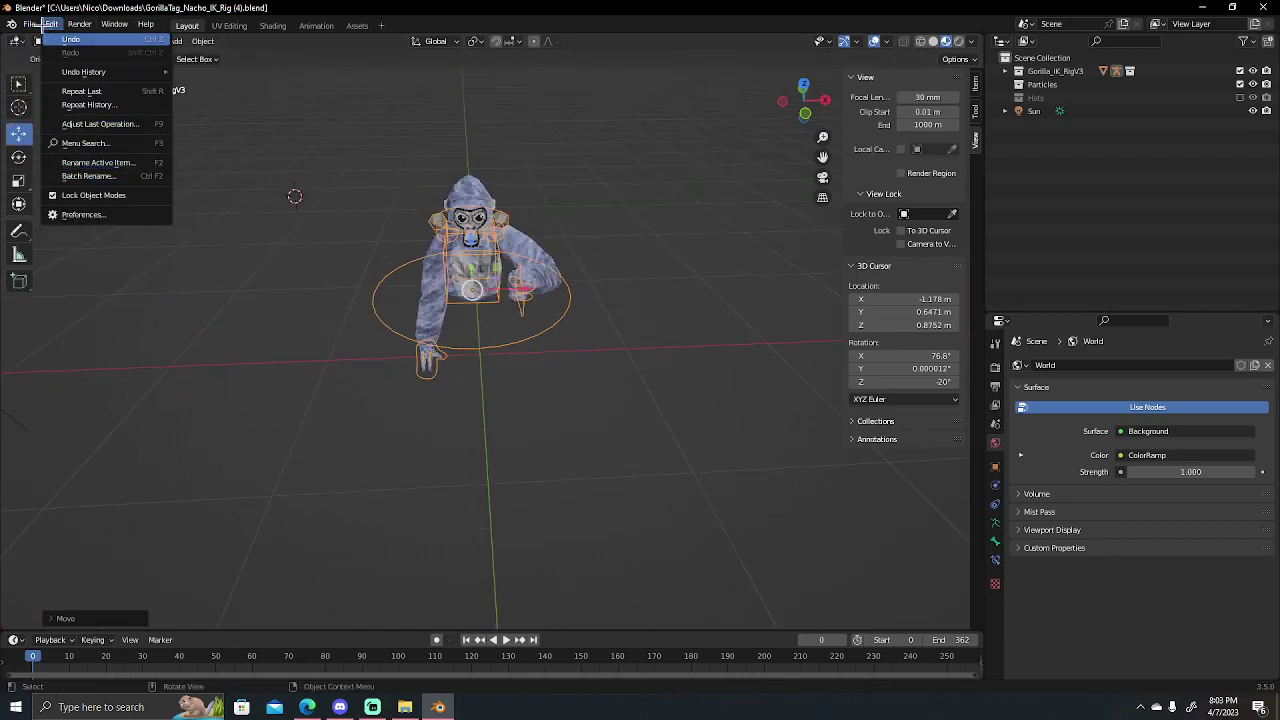
left_click(36, 22)
mouse_move(51, 204)
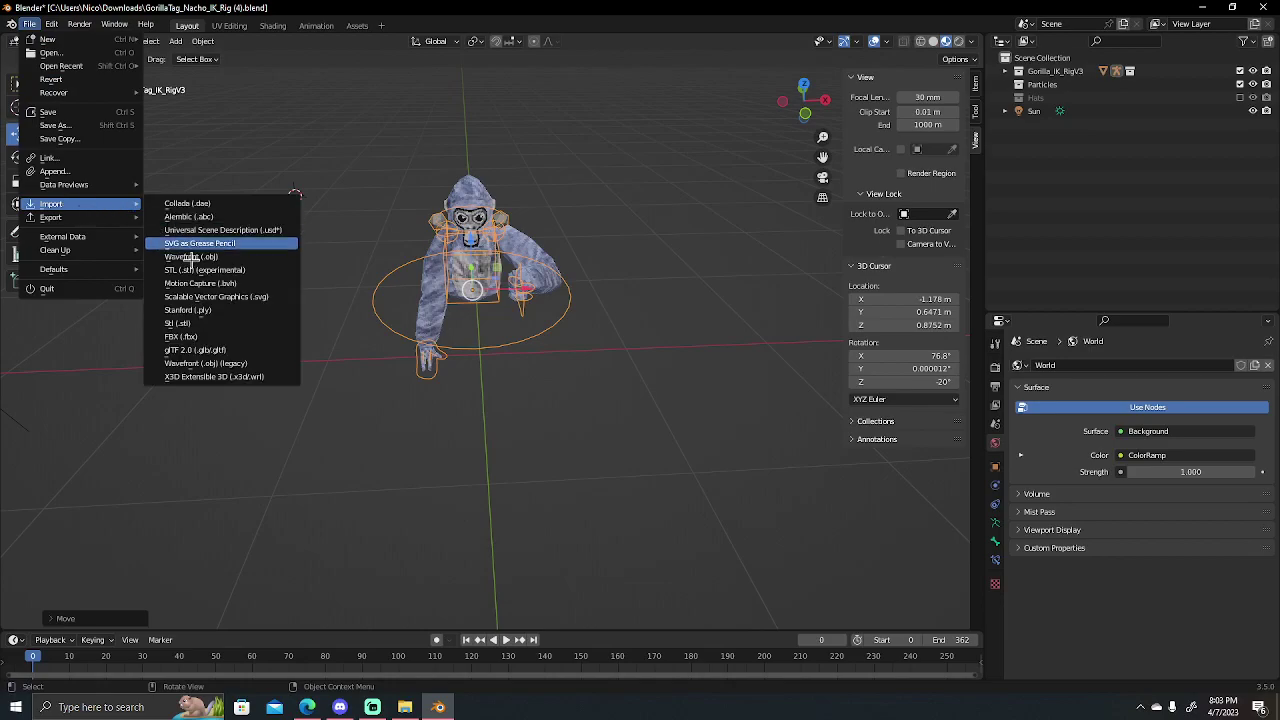
left_click(211, 336)
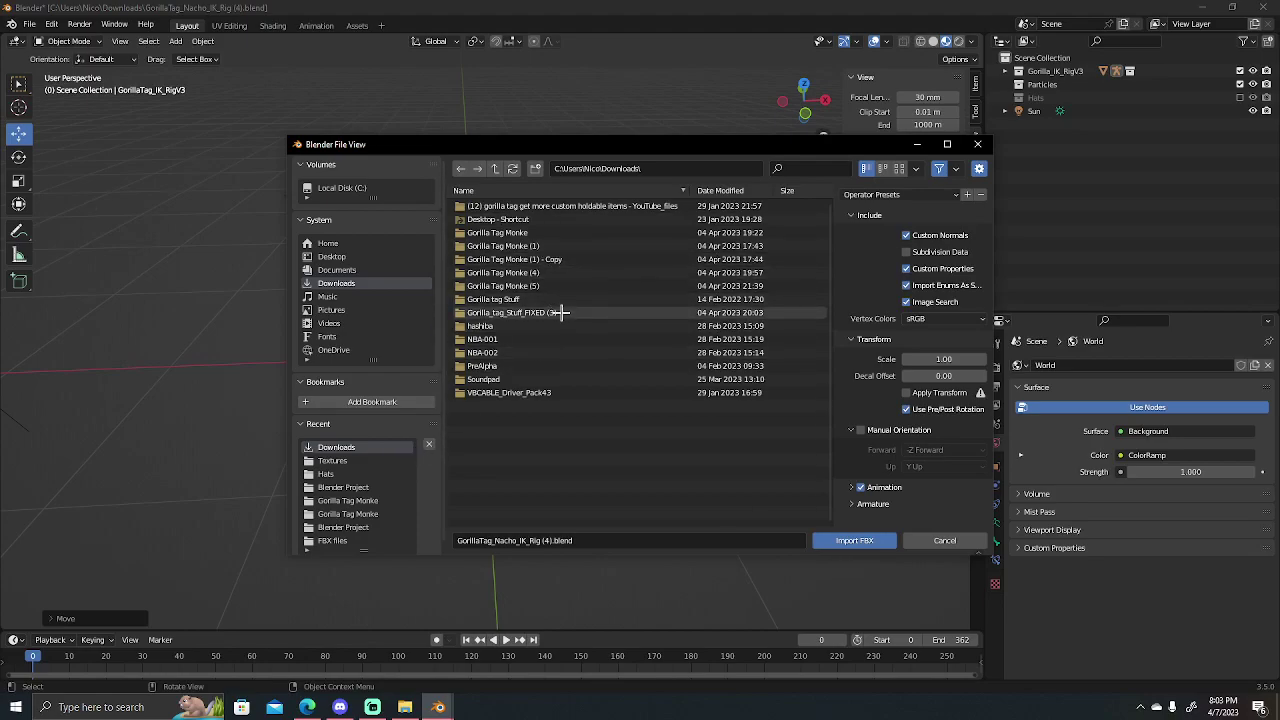
double_click(562, 312)
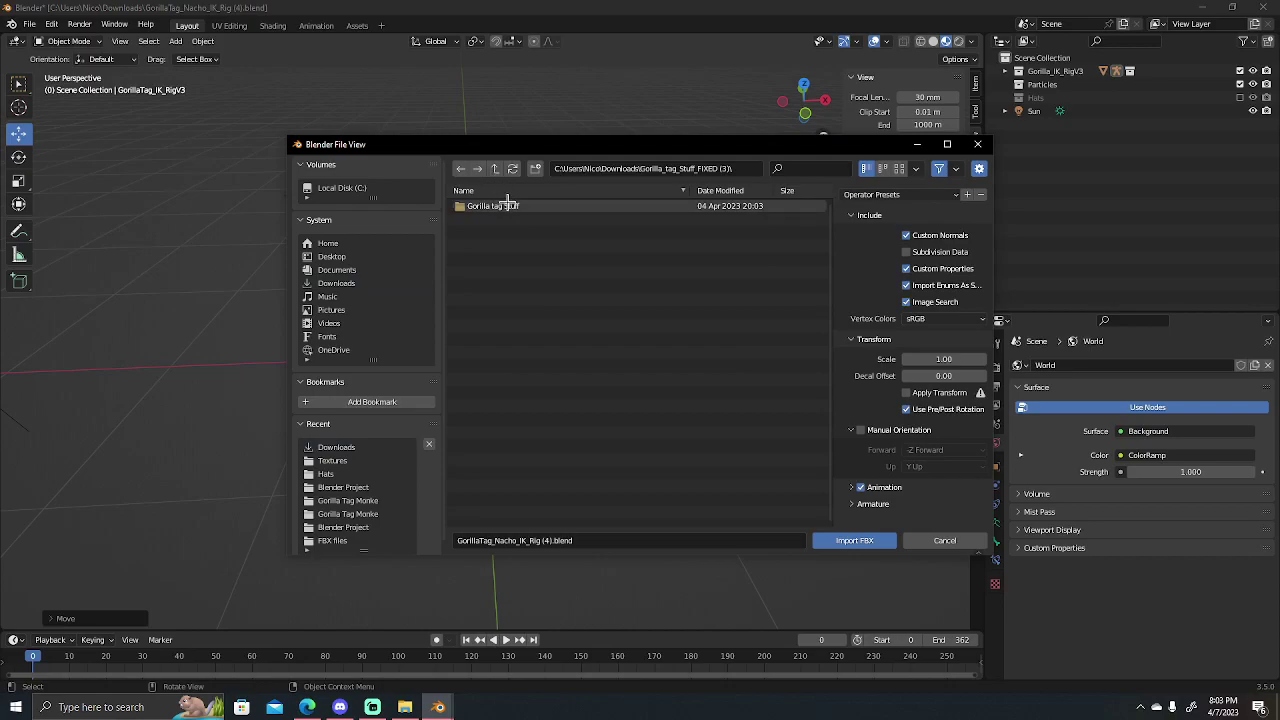
double_click(508, 205)
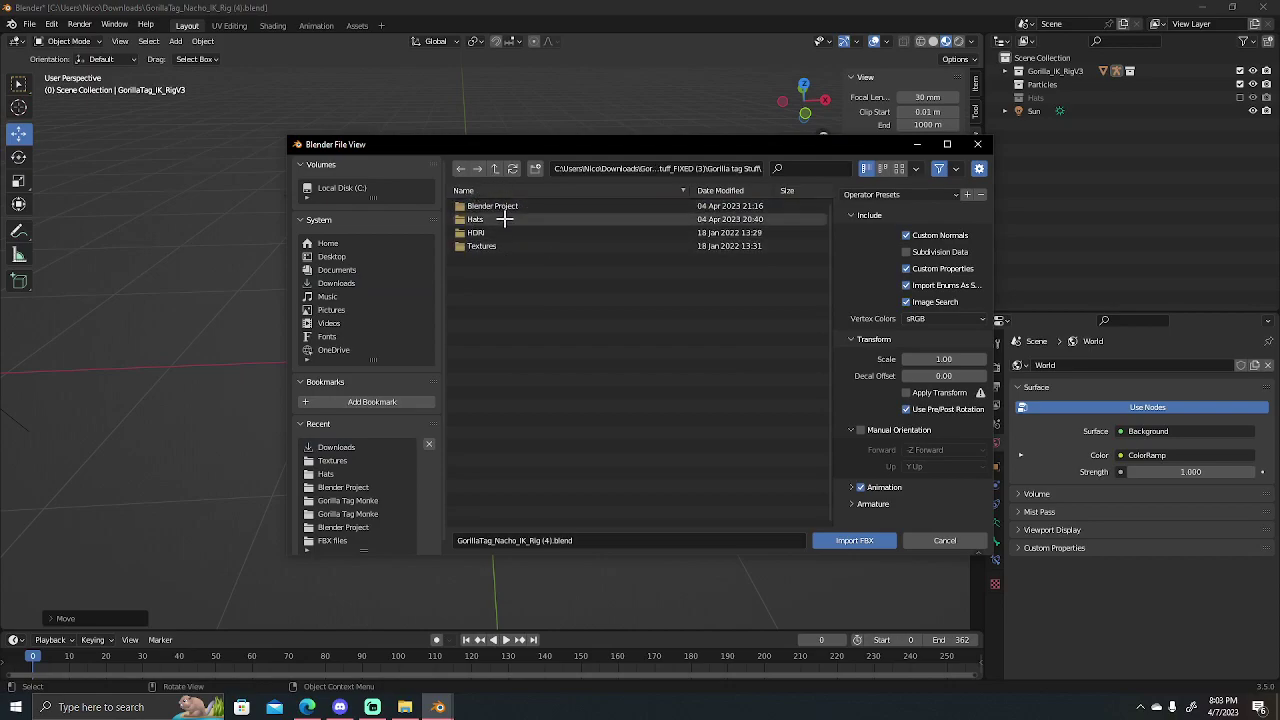
double_click(490, 219)
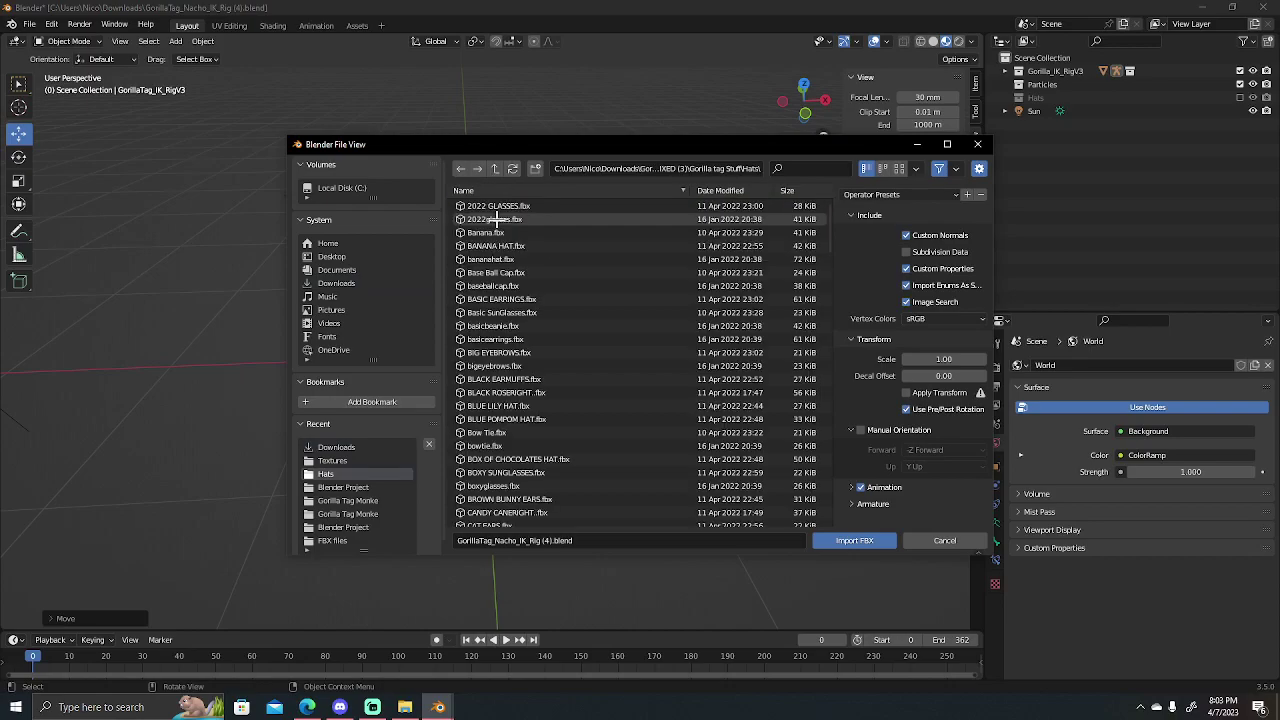
- Scroll through the hat files and pick chefshat.fbx
scroll(521, 254, "down", 5)
scroll(617, 334, "down", 5)
scroll(700, 355, "down", 5)
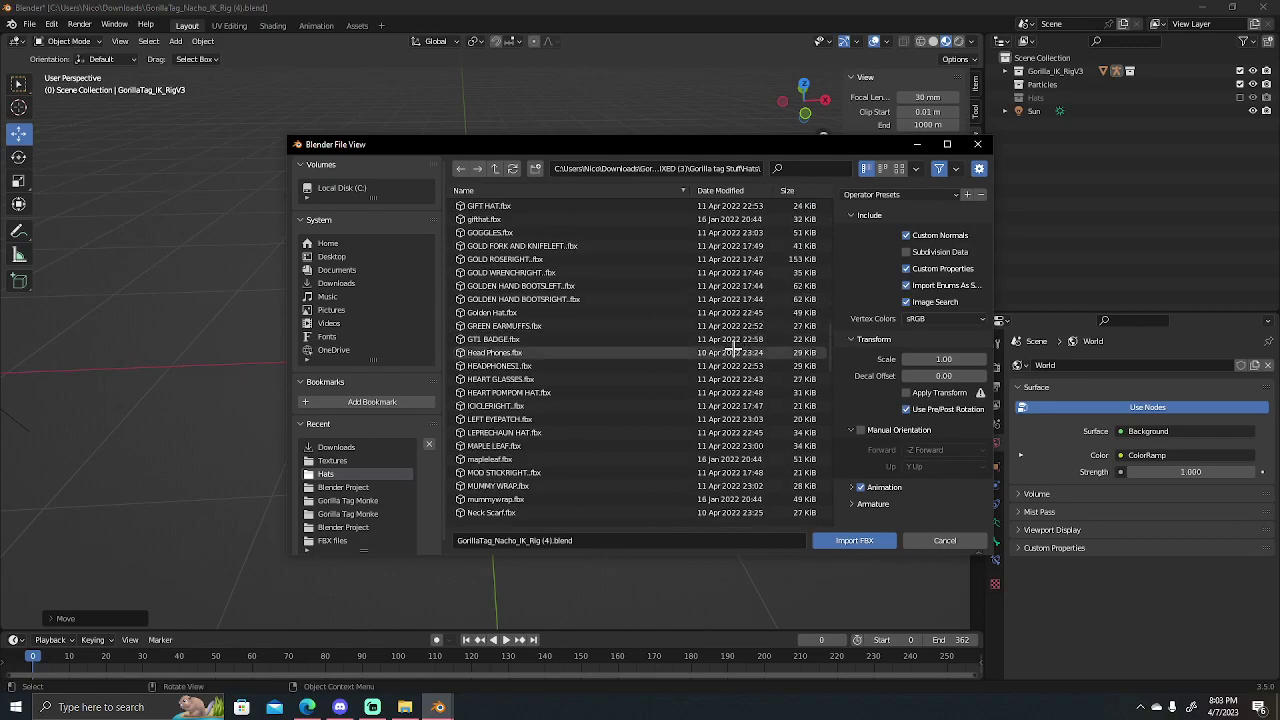
scroll(723, 366, "down", 5)
scroll(730, 370, "down", 4)
scroll(657, 366, "down", 3)
scroll(651, 363, "down", 3)
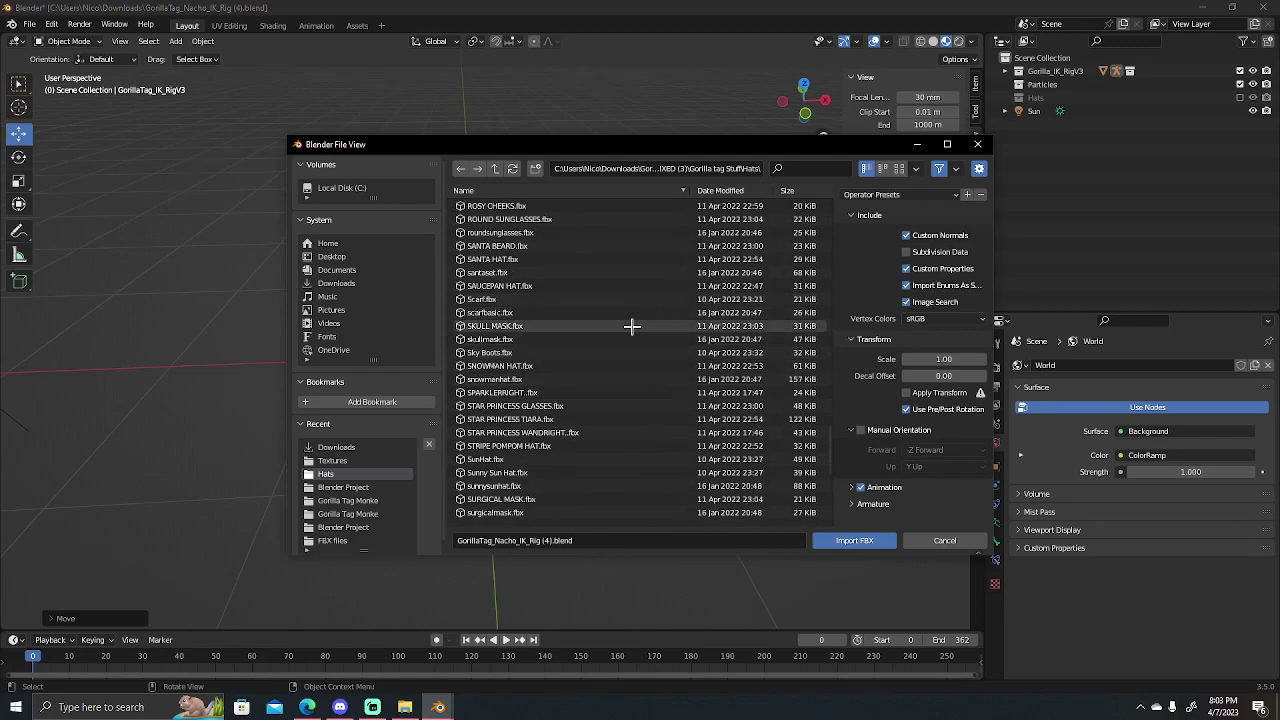
scroll(631, 340, "down", 4)
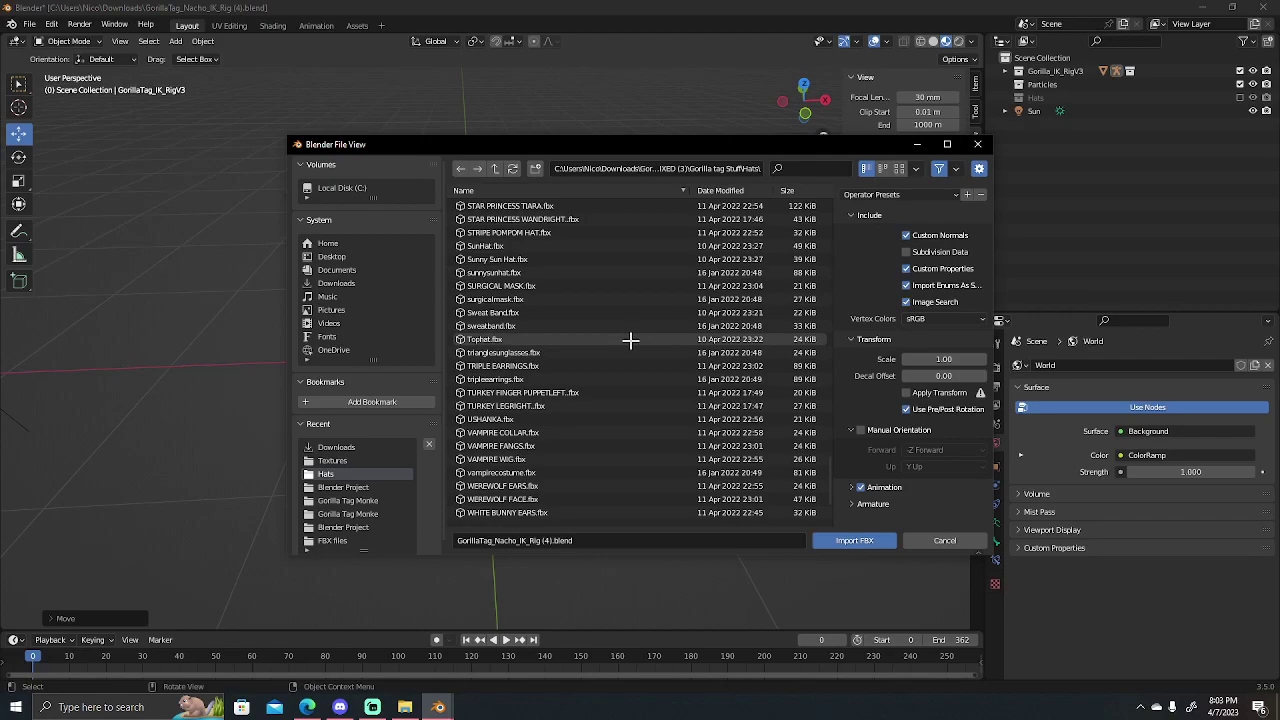
scroll(630, 341, "down", 4)
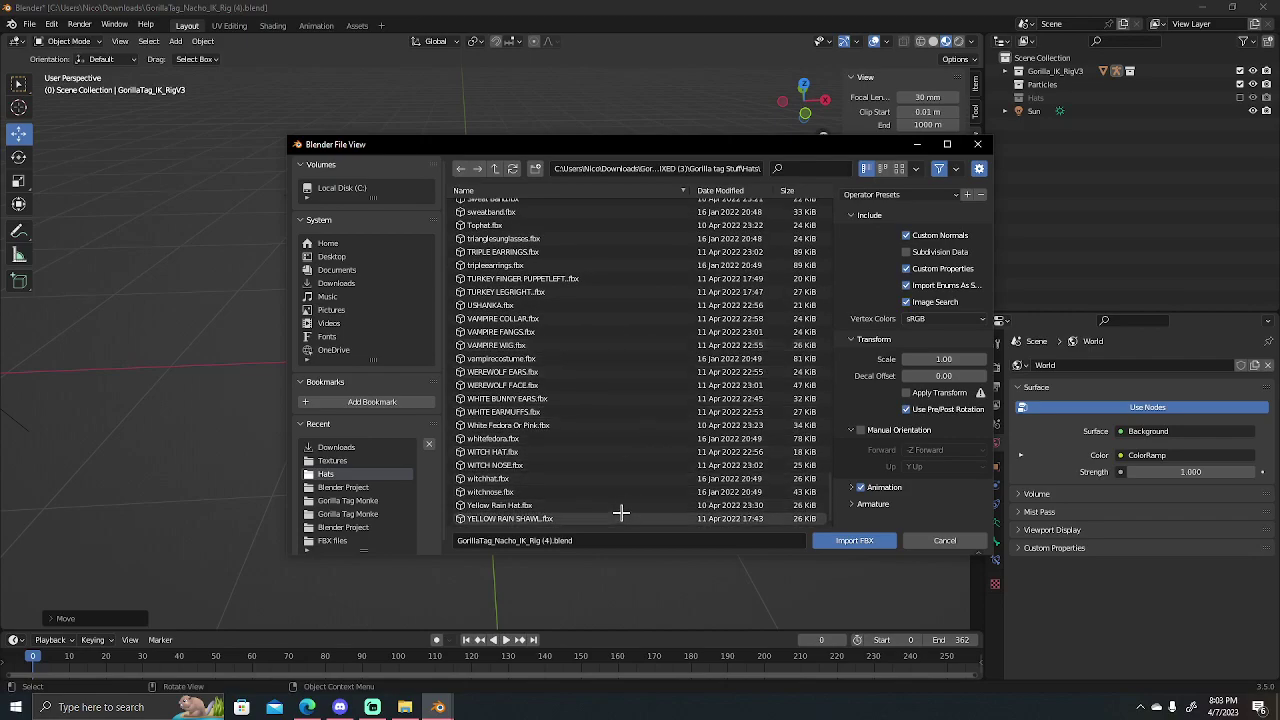
scroll(612, 460, "up", 3)
scroll(650, 470, "up", 4)
scroll(680, 485, "up", 3)
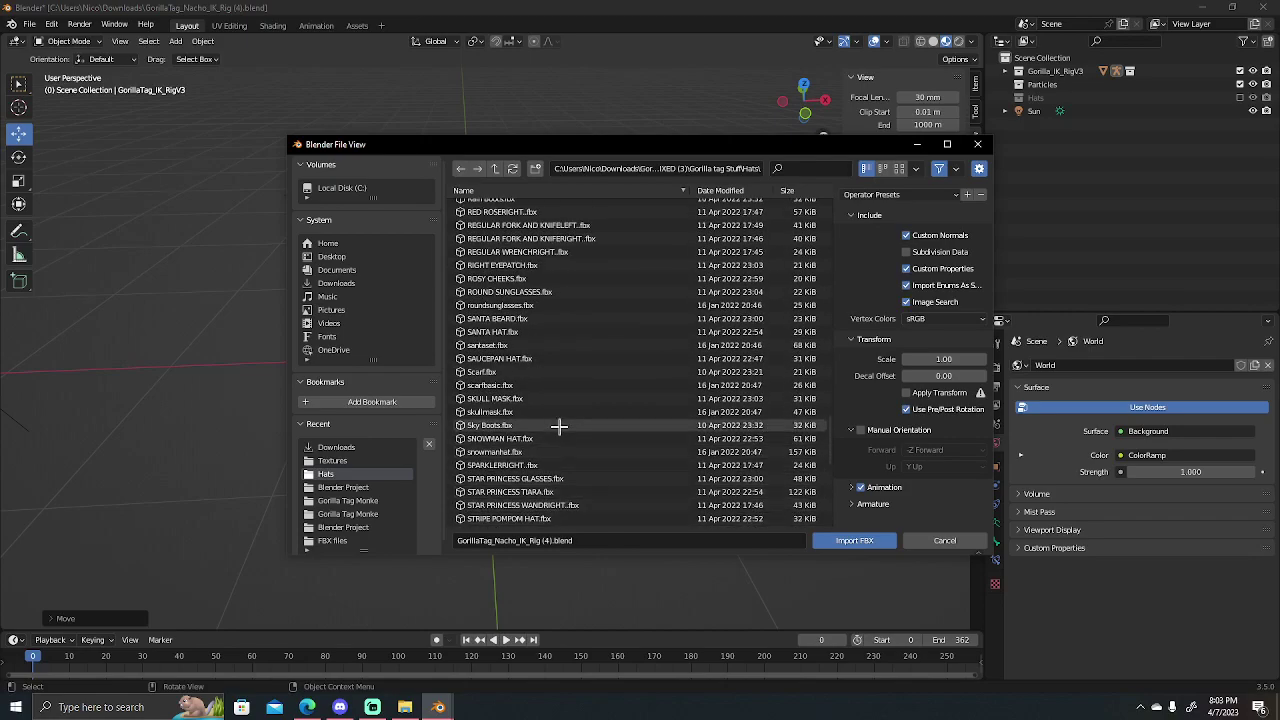
scroll(525, 400, "up", 3)
scroll(525, 385, "up", 5)
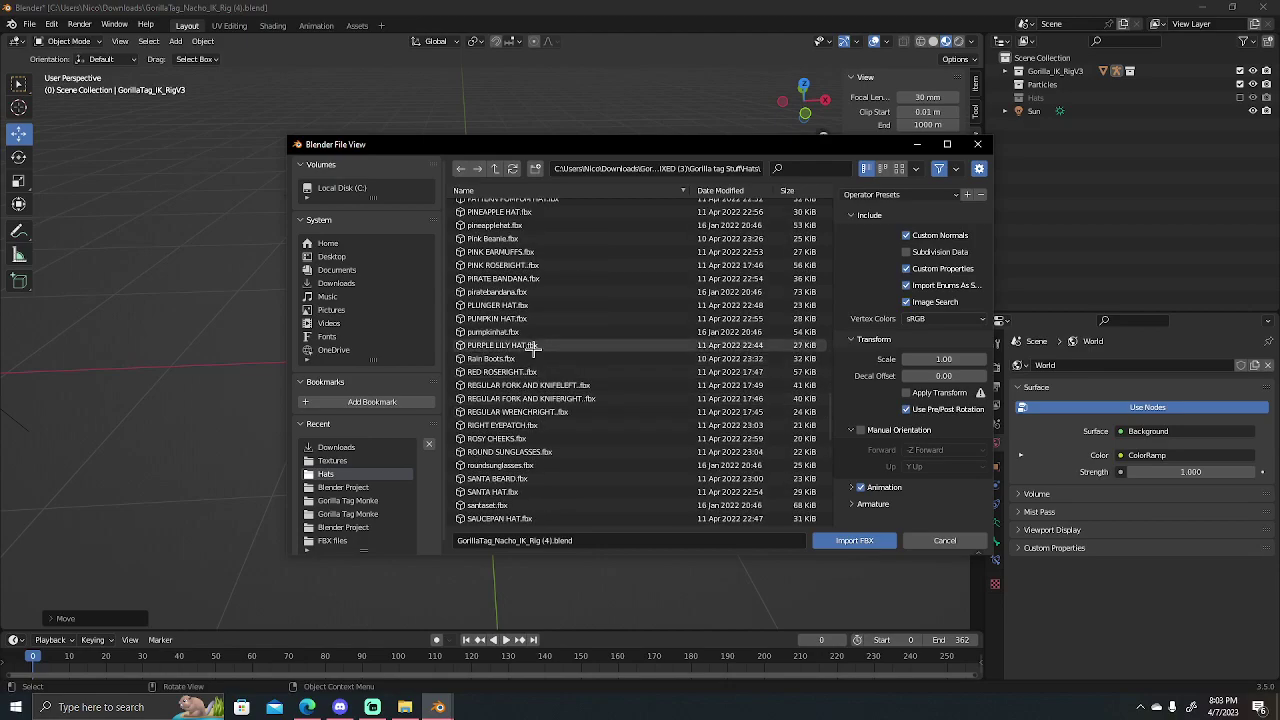
scroll(531, 350, "up", 3)
scroll(533, 358, "up", 4)
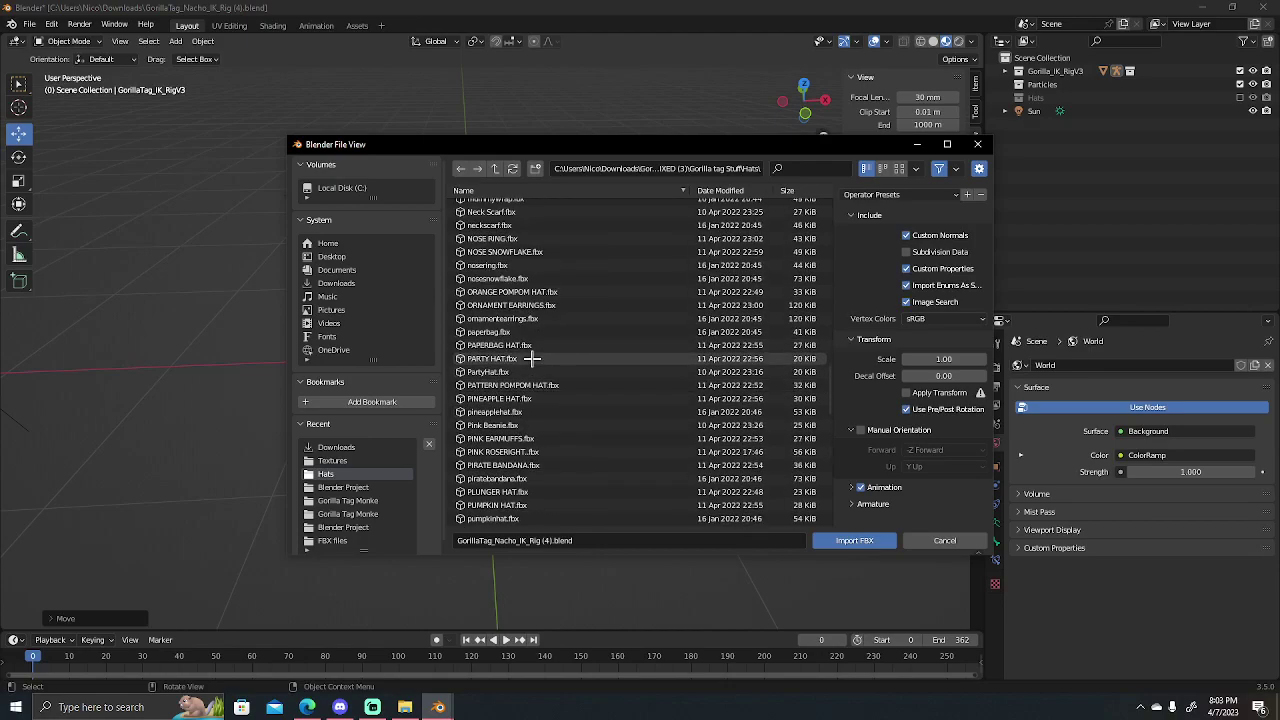
scroll(534, 350, "up", 3)
scroll(535, 346, "up", 5)
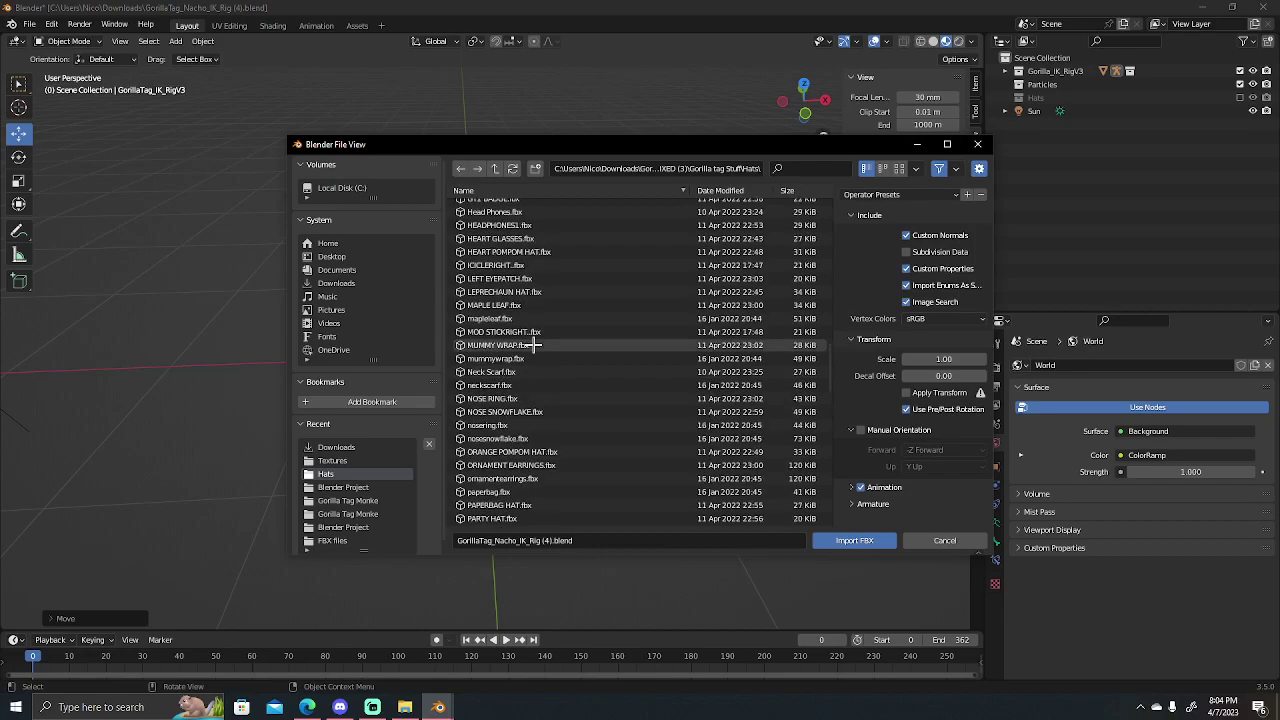
scroll(535, 335, "up", 7)
scroll(535, 332, "up", 2)
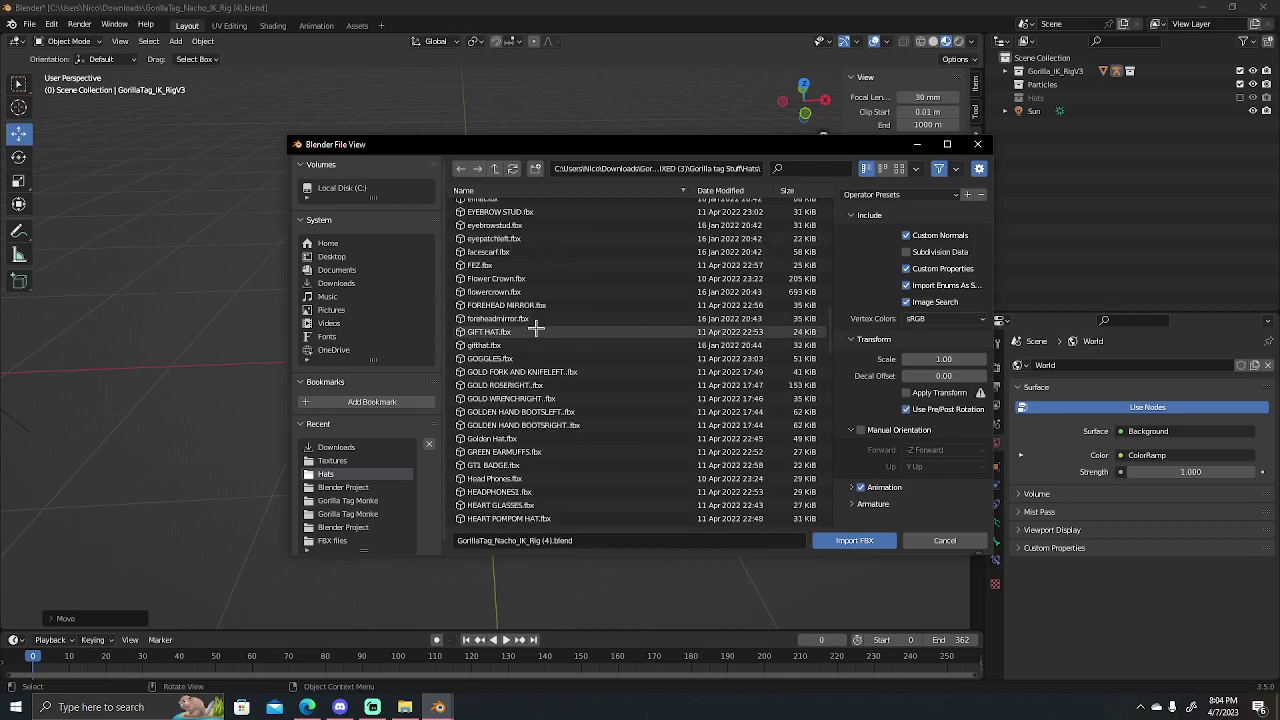
scroll(536, 328, "up", 2)
scroll(536, 322, "up", 2)
scroll(537, 316, "up", 2)
scroll(536, 313, "up", 3)
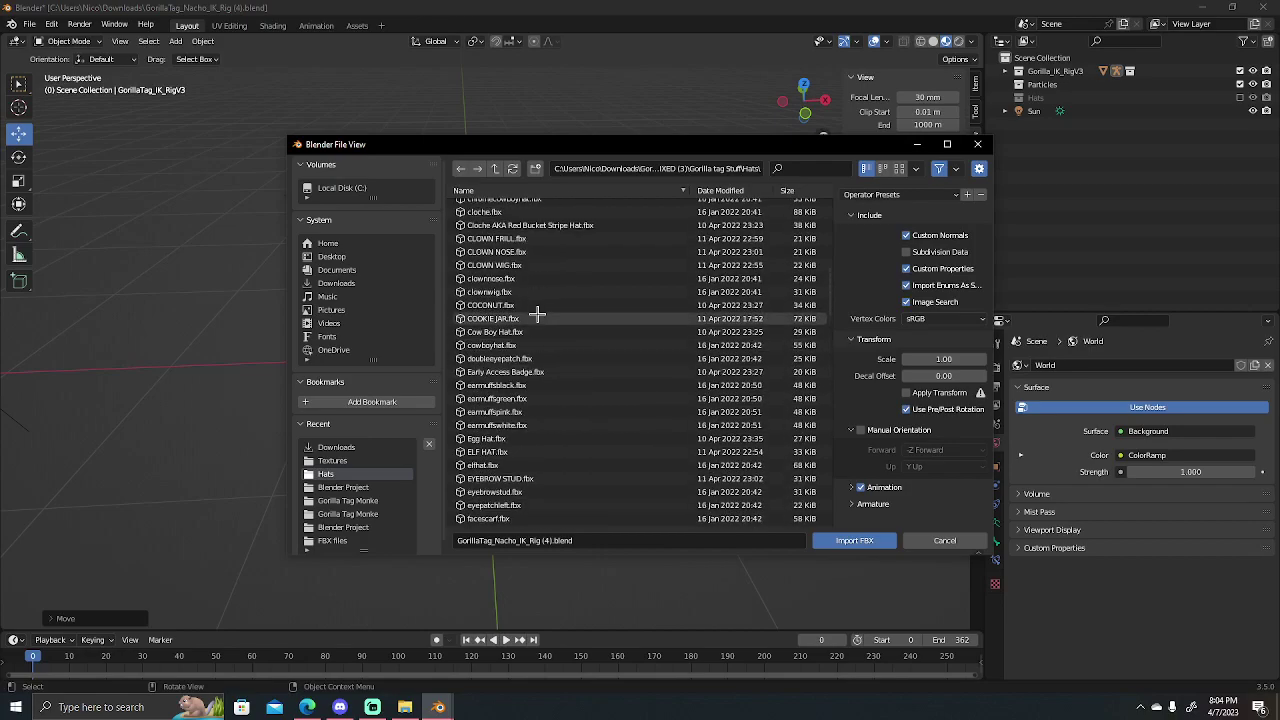
scroll(556, 261, "up", 1)
scroll(555, 262, "up", 1)
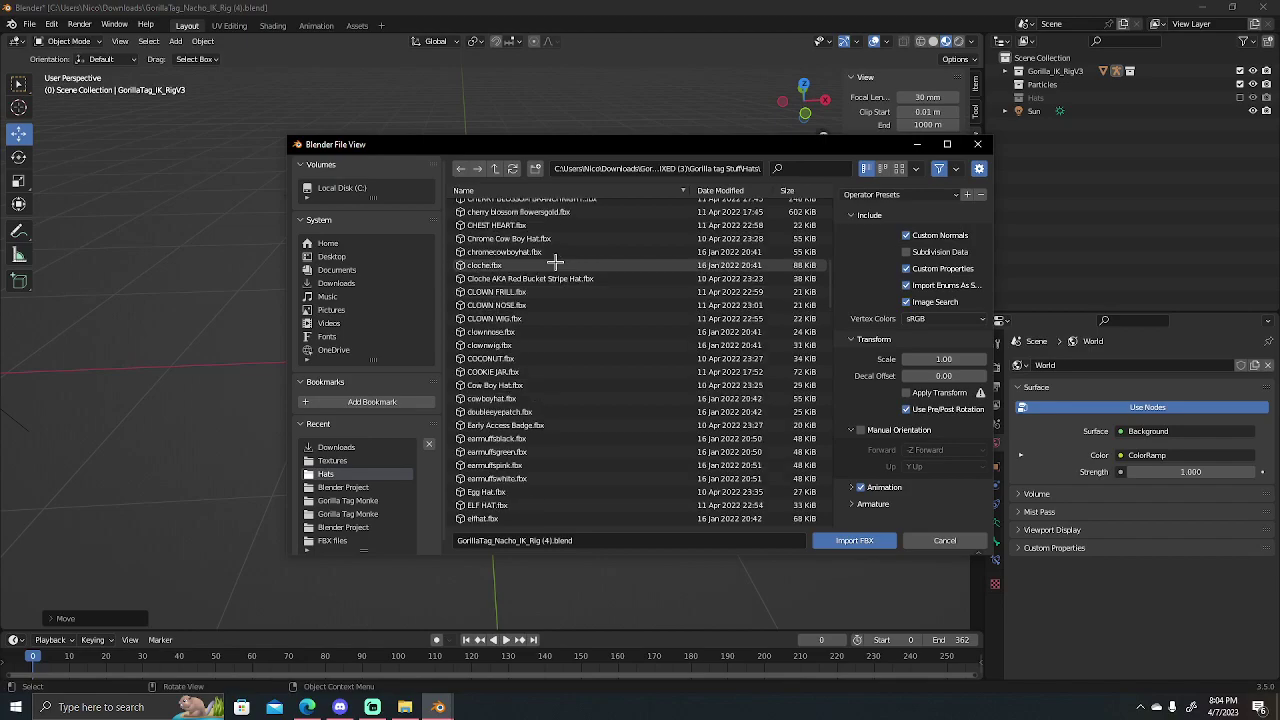
scroll(555, 262, "up", 2)
scroll(555, 262, "up", 1)
left_click(555, 262)
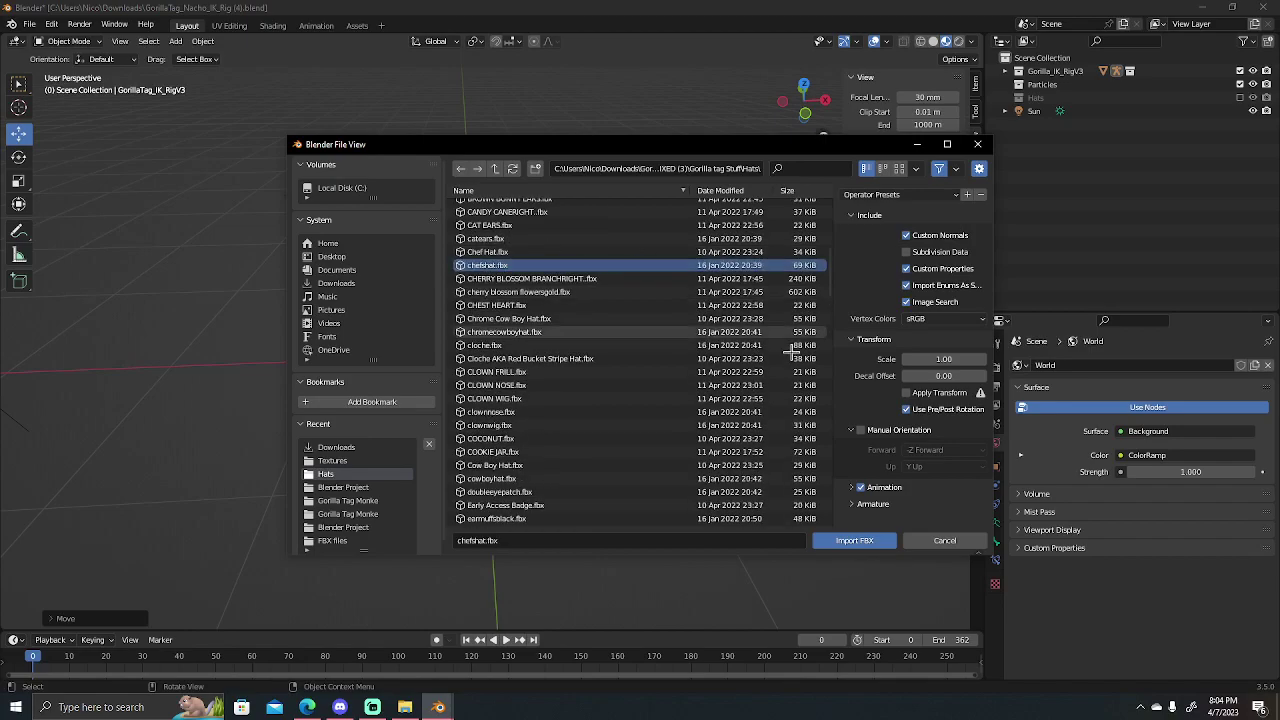
- Import chefshat.fbx and move it up from the torso onto the gorilla's head
left_click(855, 540)
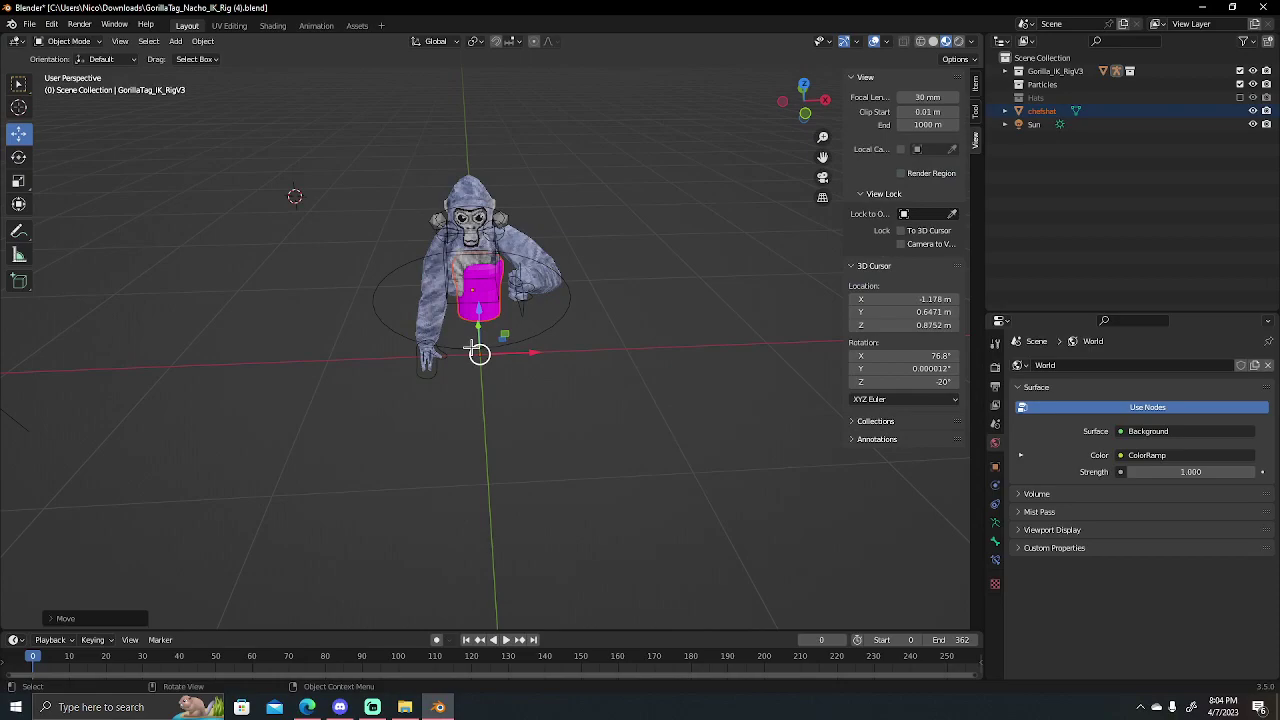
left_click_drag(472, 346, 485, 251)
left_click_drag(828, 92, 814, 93)
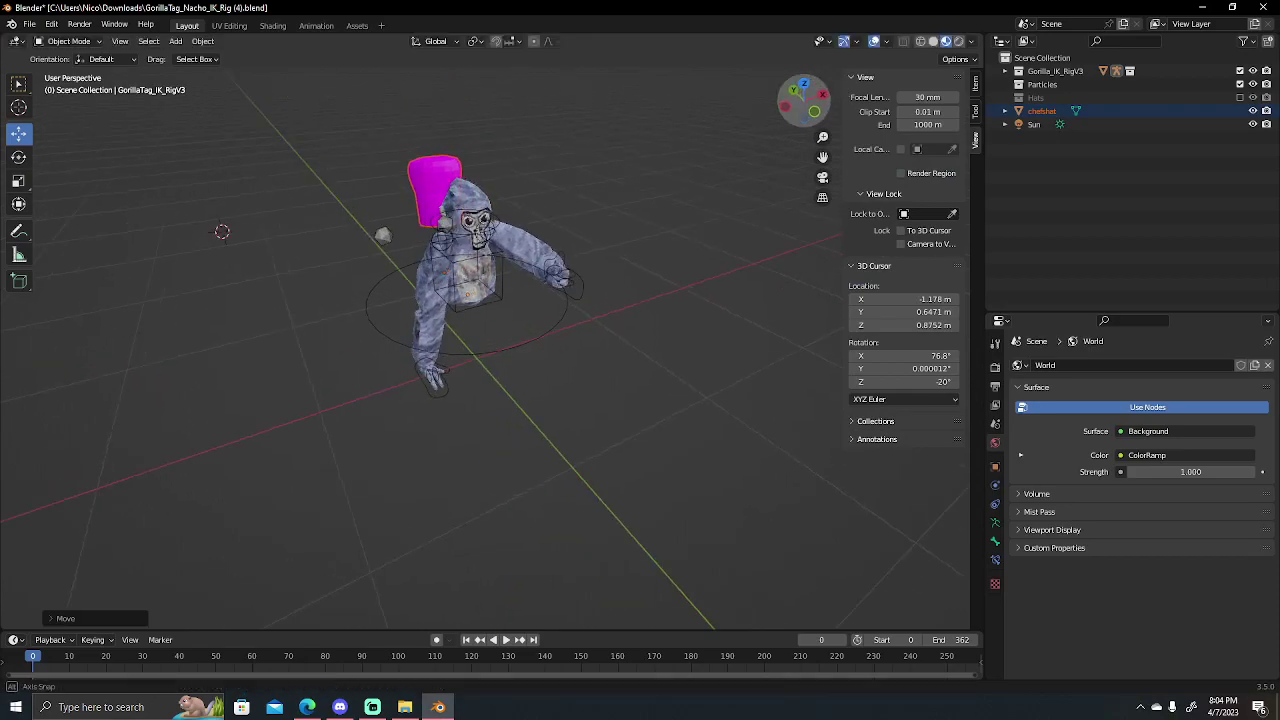
left_click_drag(423, 312, 487, 268)
left_click_drag(805, 100, 704, 148)
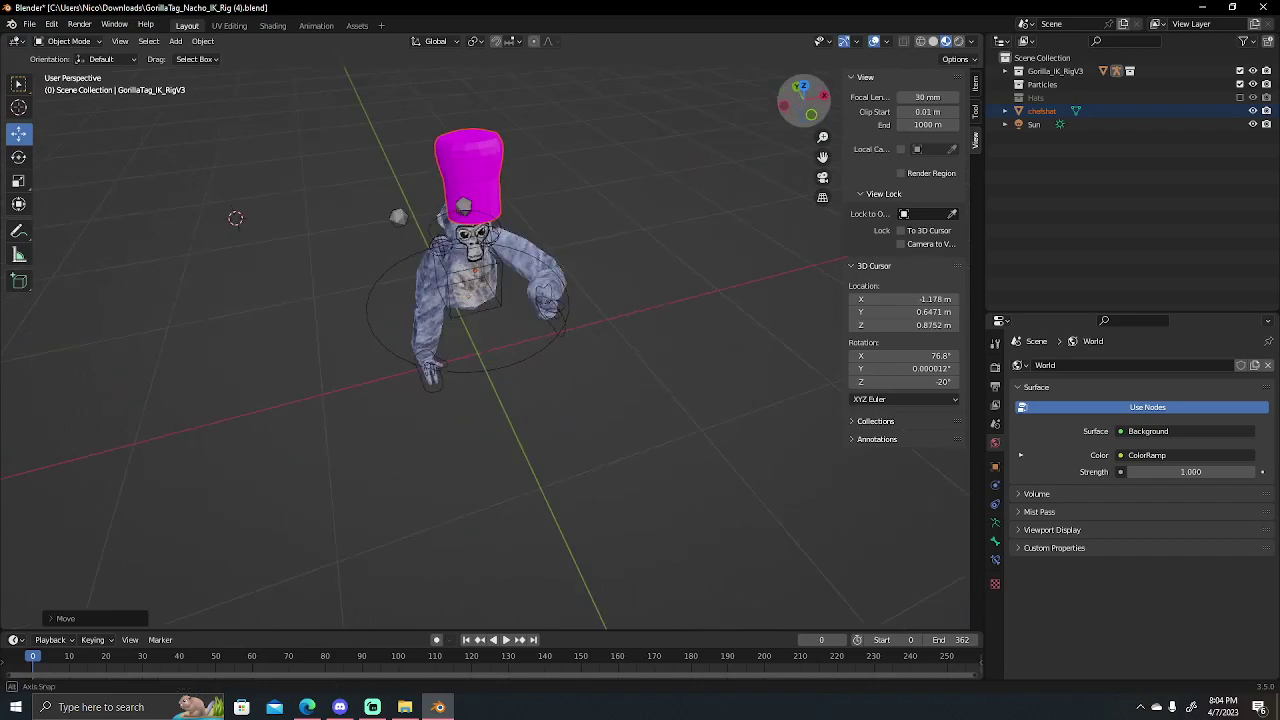
left_click_drag(477, 275, 472, 268)
- Fine-tune the hat's sideways and vertical position, checking it from several angles
left_click_drag(805, 100, 686, 158)
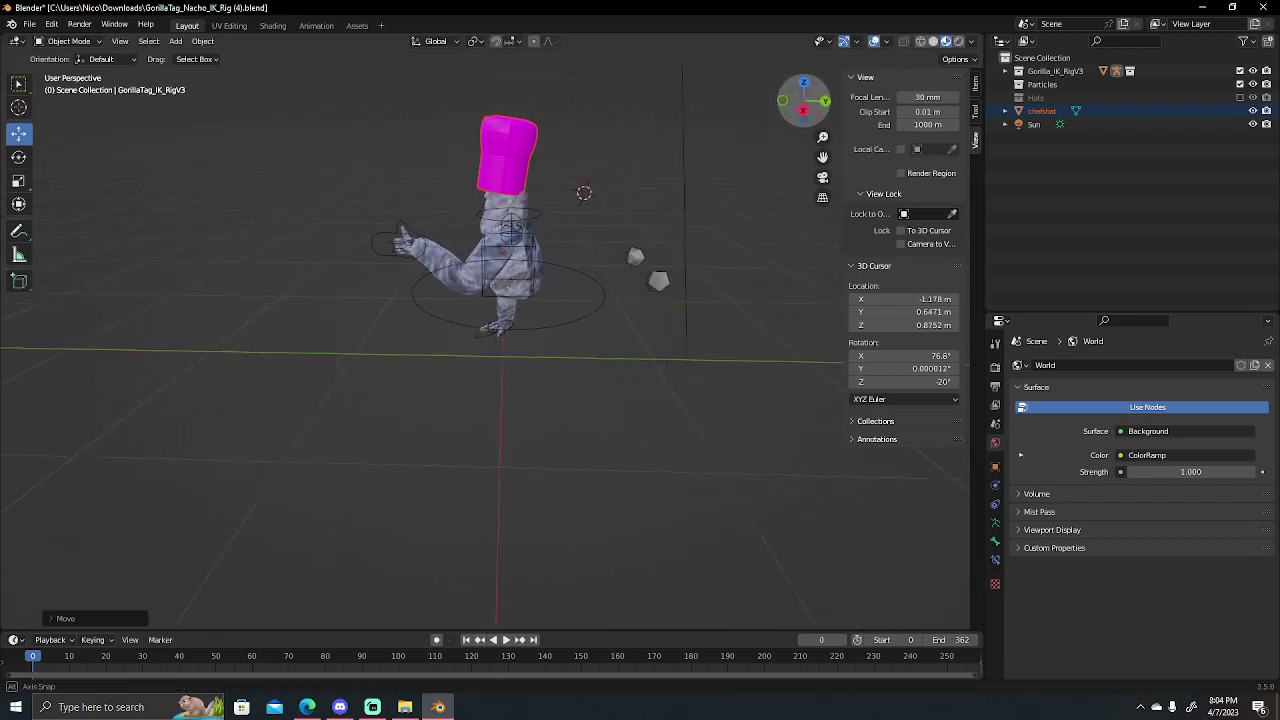
left_click_drag(564, 251, 512, 253)
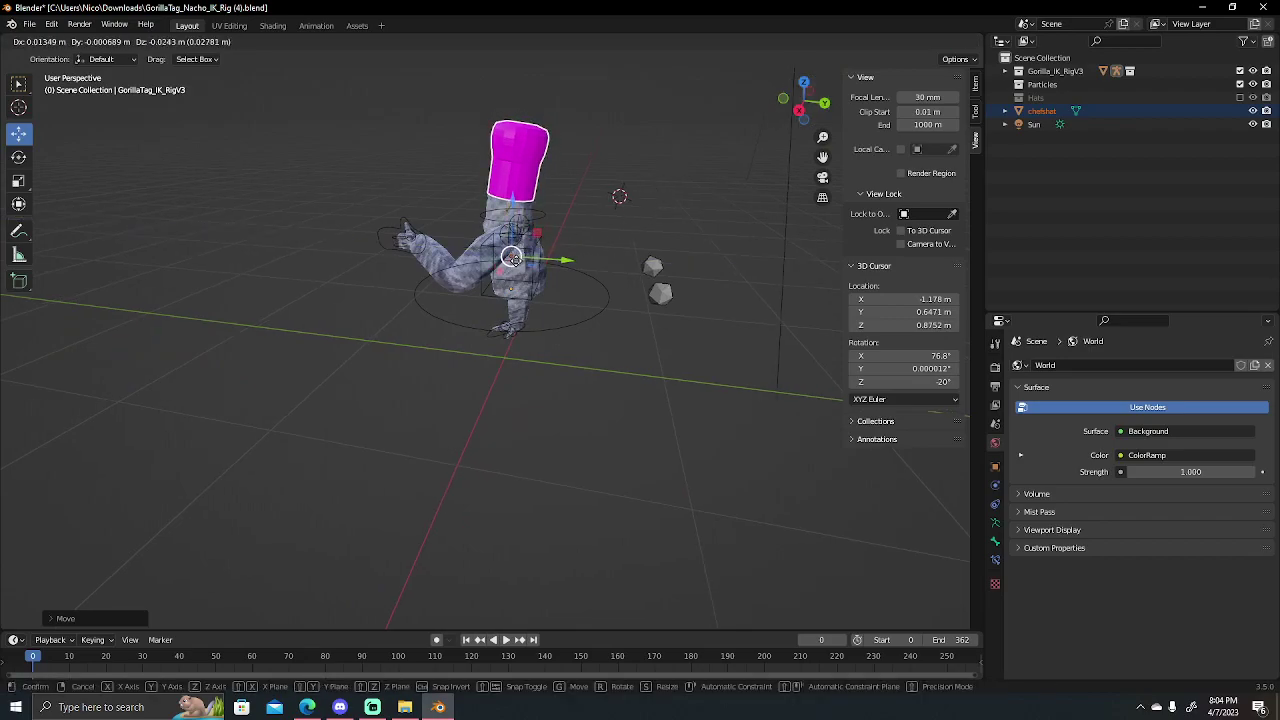
left_click_drag(803, 100, 620, 176)
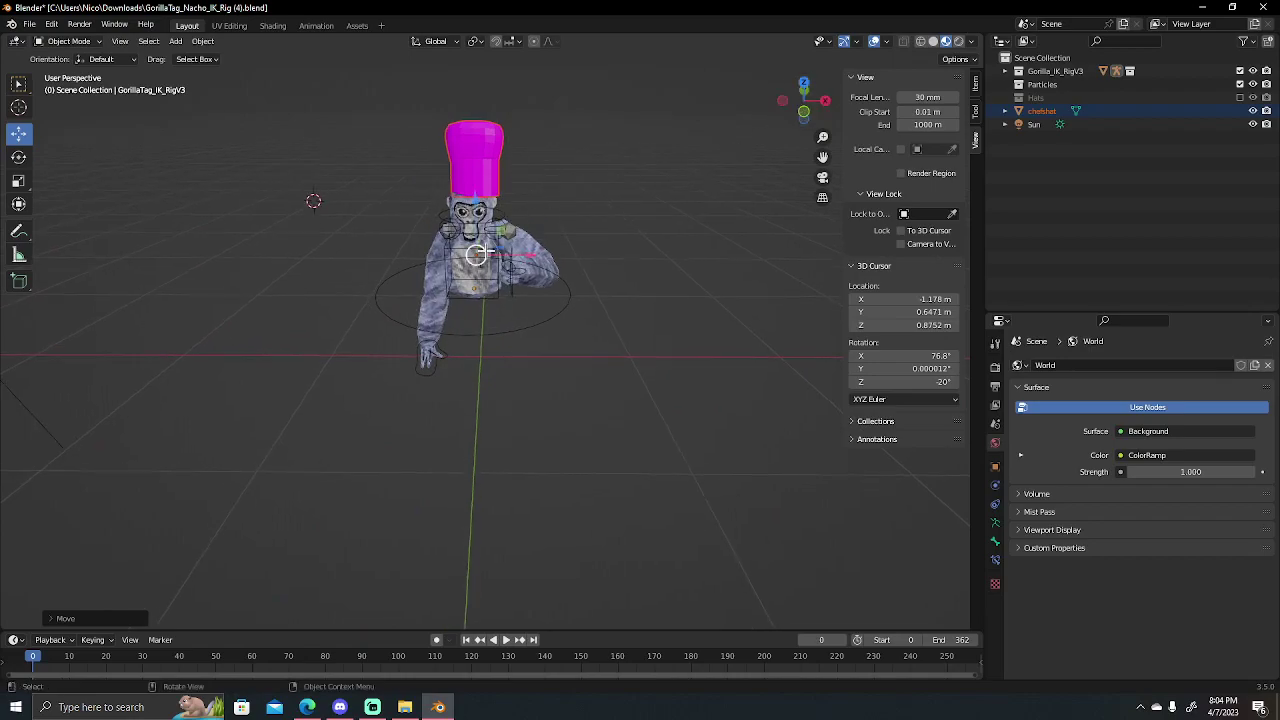
left_click_drag(485, 253, 480, 246)
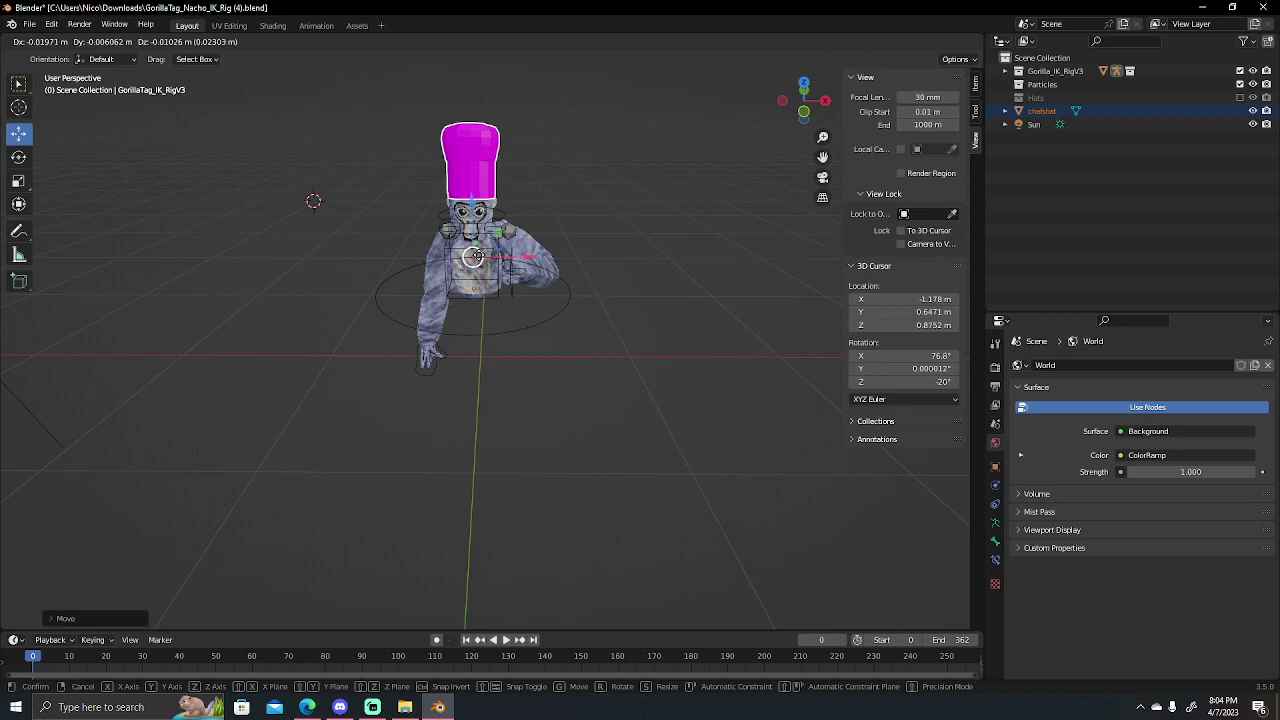
left_click_drag(478, 255, 478, 255)
mouse_move(803, 100)
left_mouse_down()
mouse_move(760, 105)
mouse_move(860, 104)
mouse_move(810, 100)
left_mouse_up()
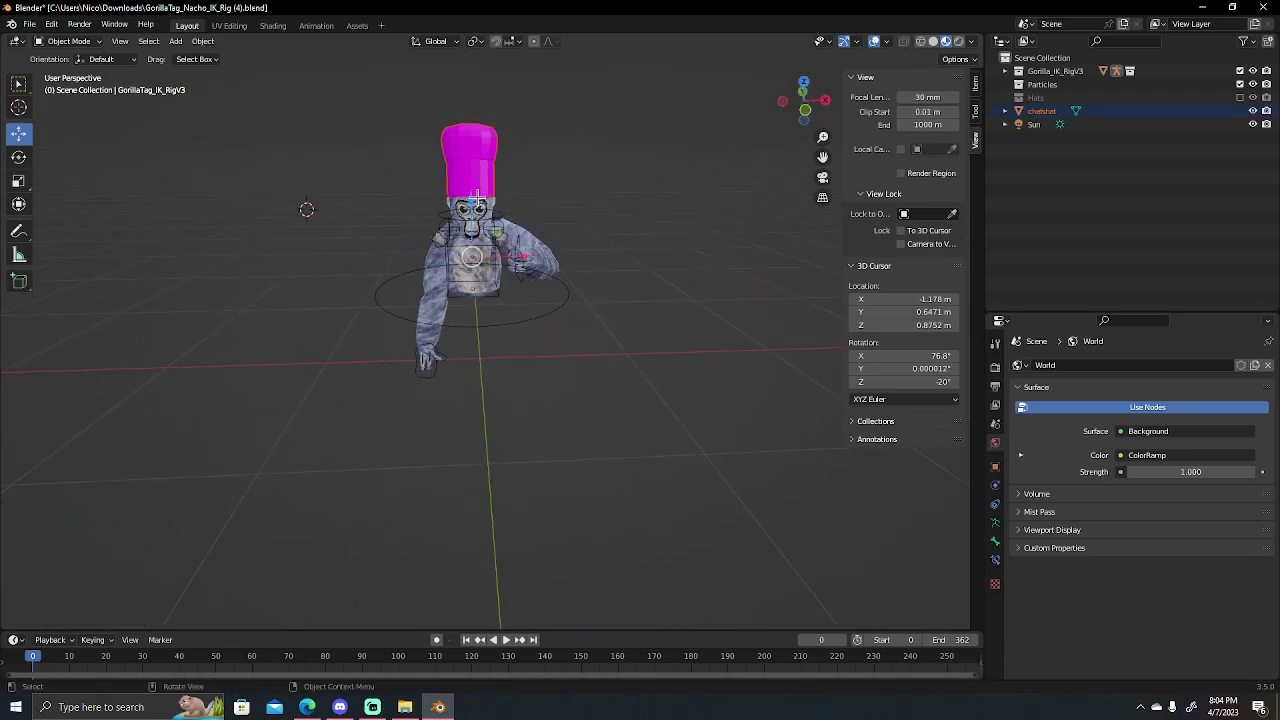
left_click_drag(470, 205, 472, 200)
left_click(571, 179)
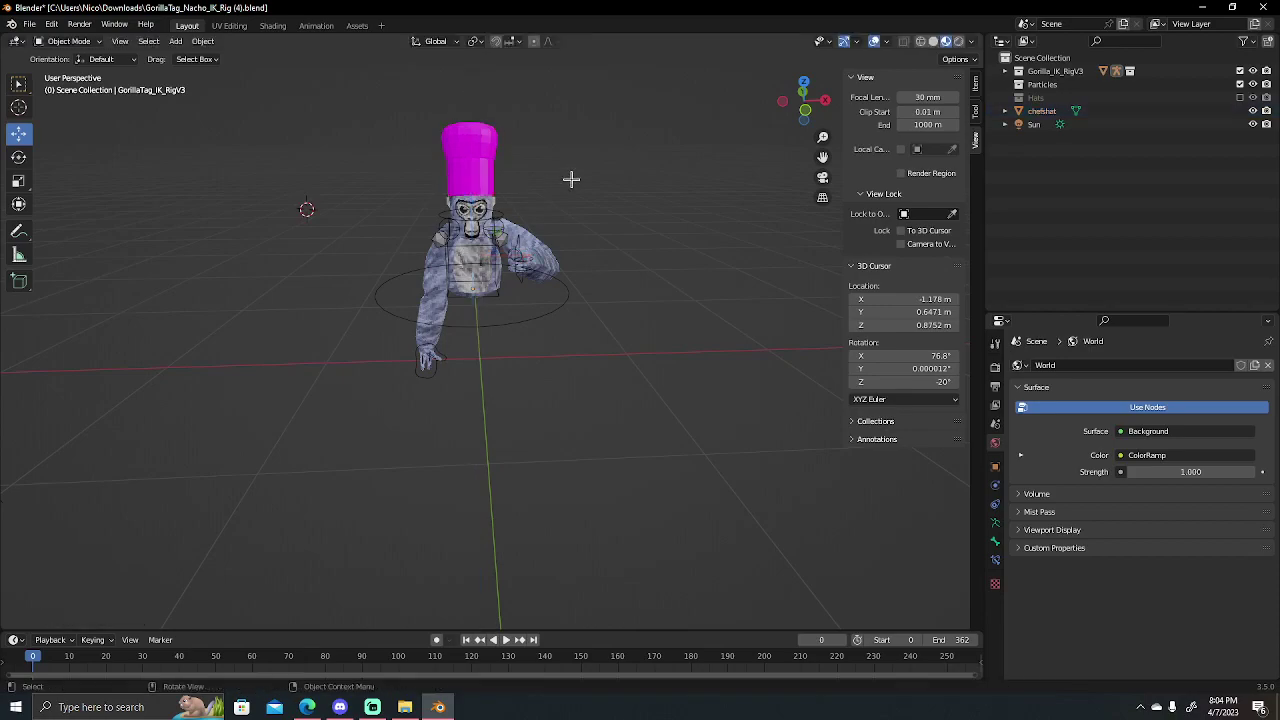
left_click_drag(817, 99, 744, 100)
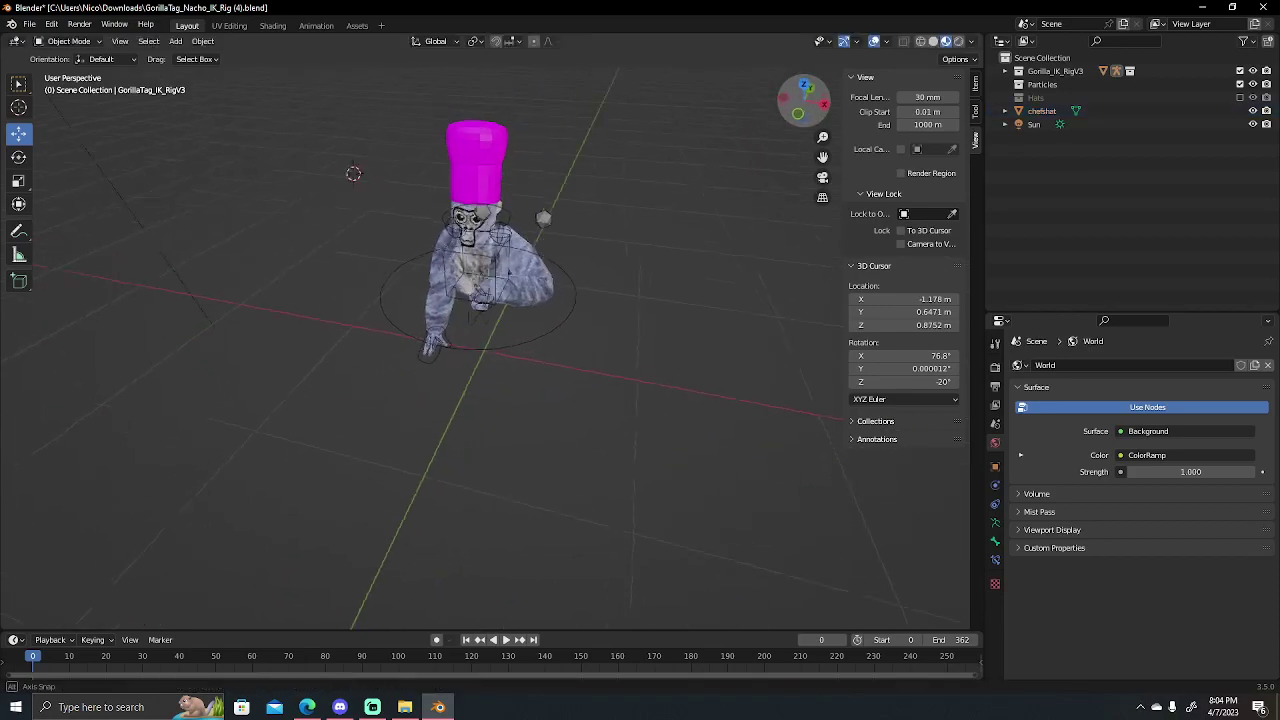
- Select the chef hat and browse for an image in its Shading-workspace texture node
left_click(456, 120)
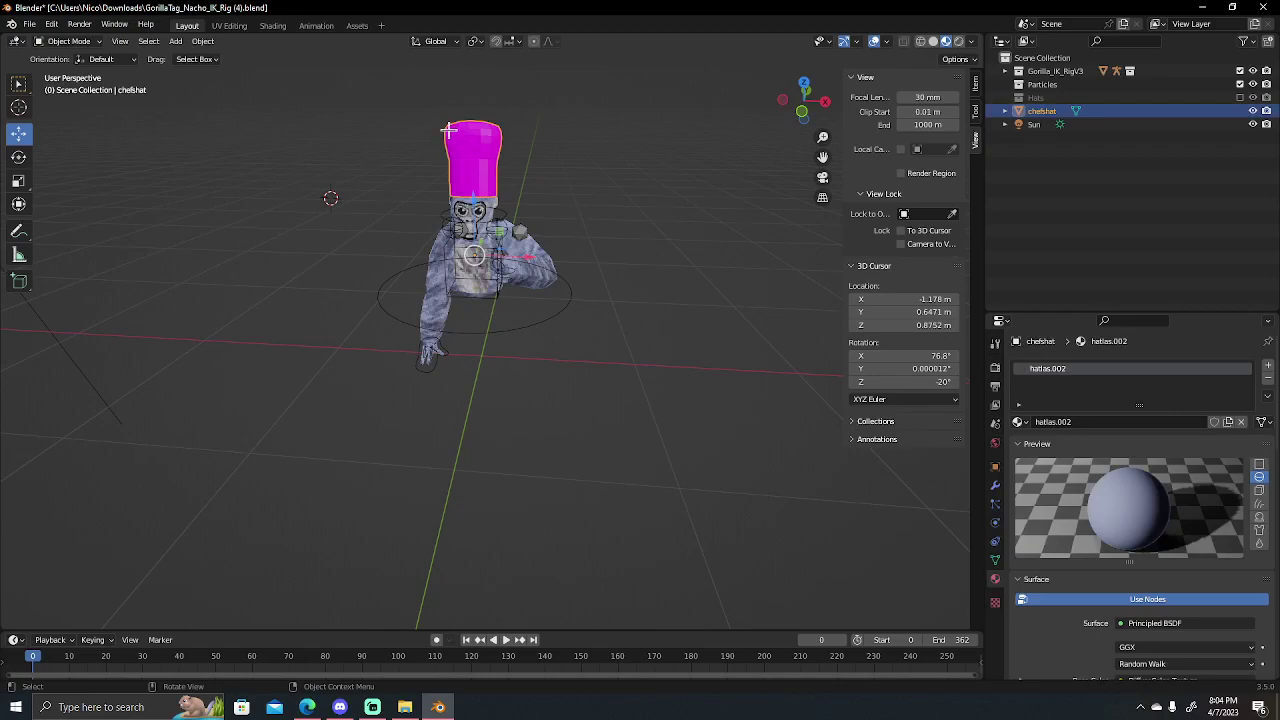
left_click(280, 26)
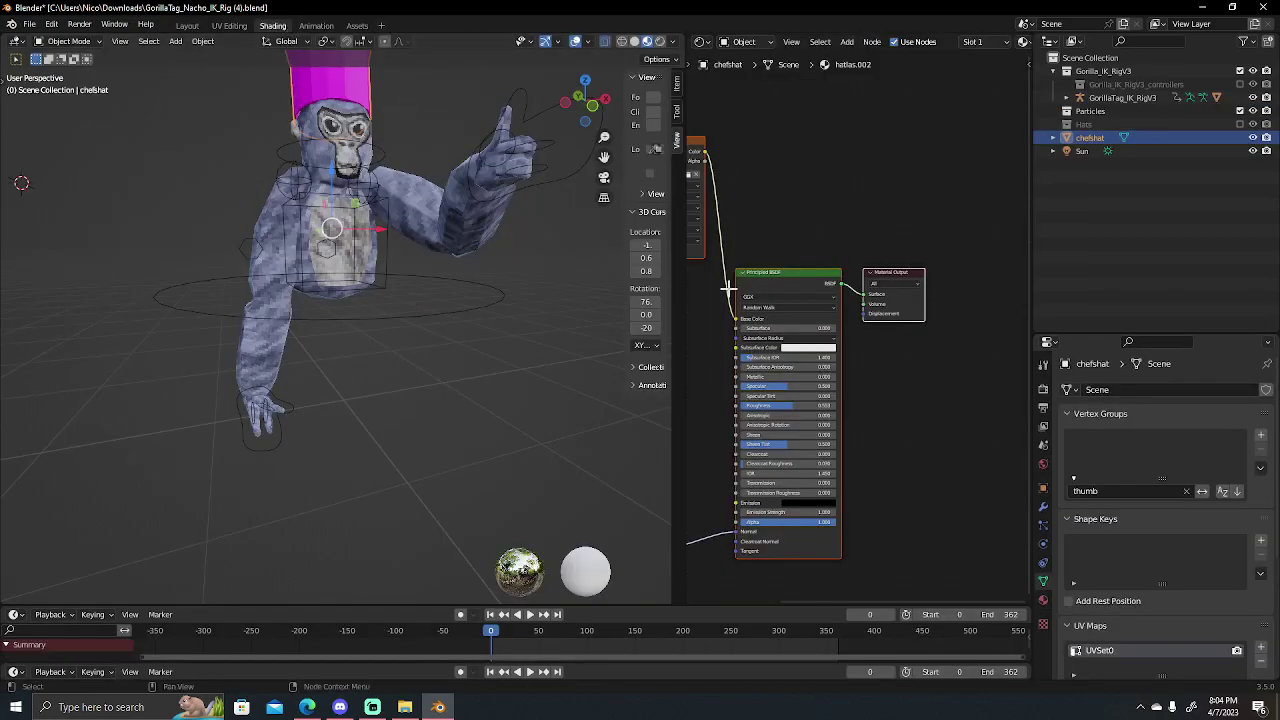
left_click_drag(681, 190, 660, 185)
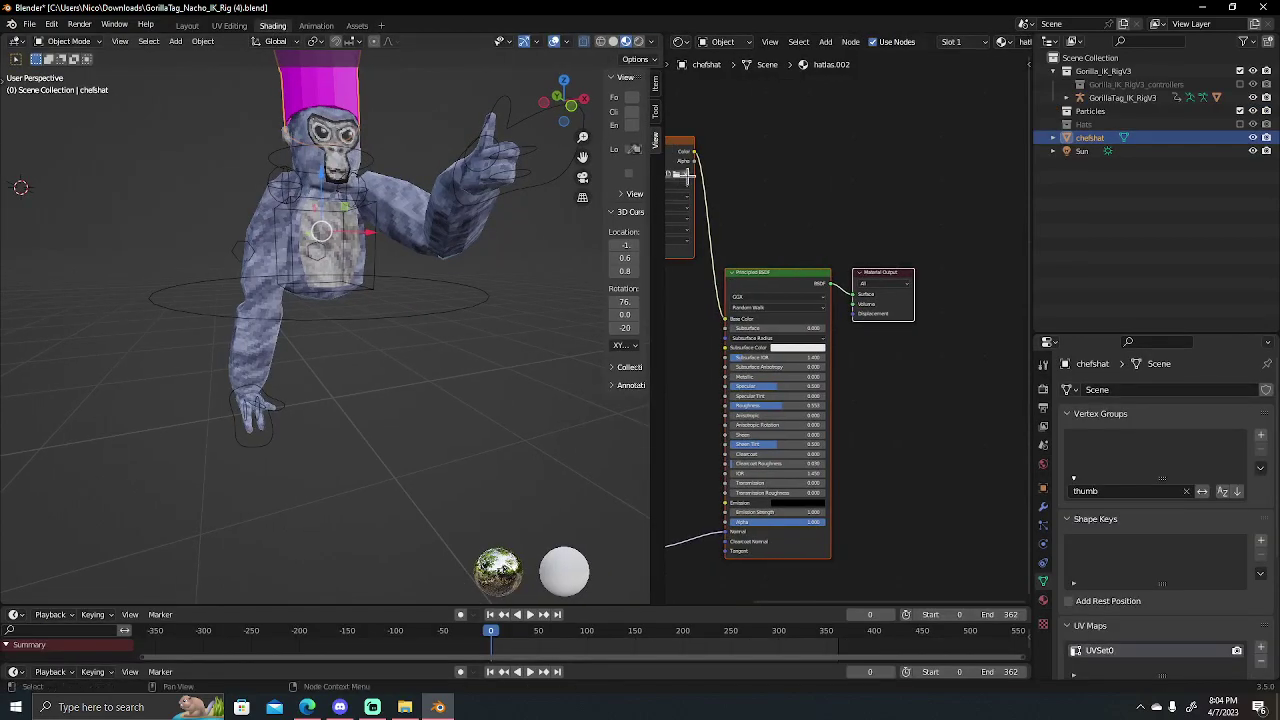
left_click(676, 174)
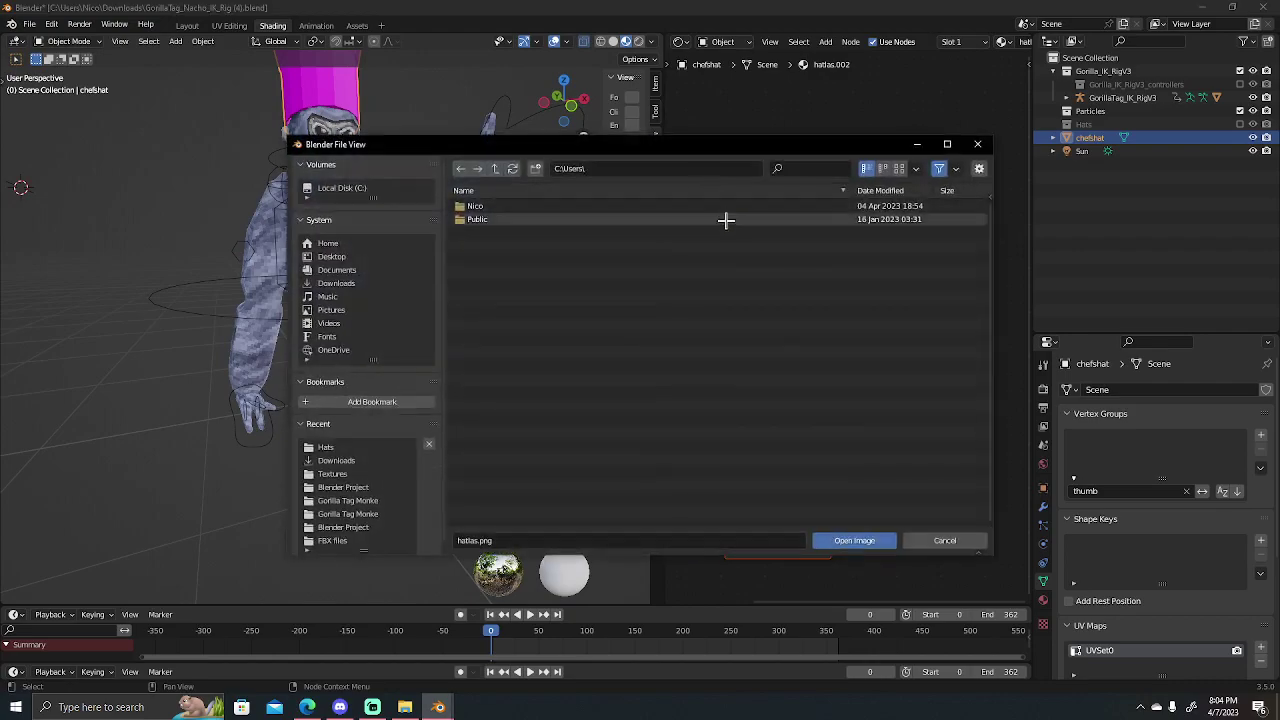
left_click(396, 284)
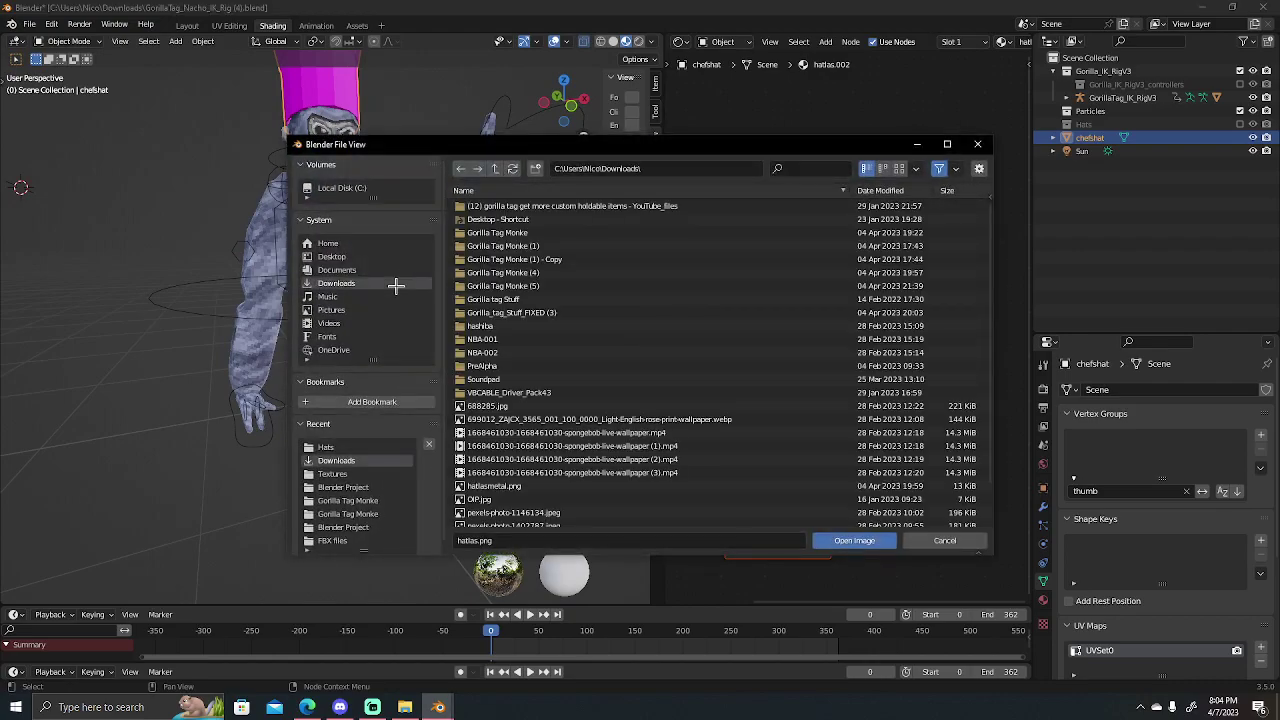
- Load hatlas.png from Gorilla tag Stuff > Textures as the hat's image texture
left_click(567, 313)
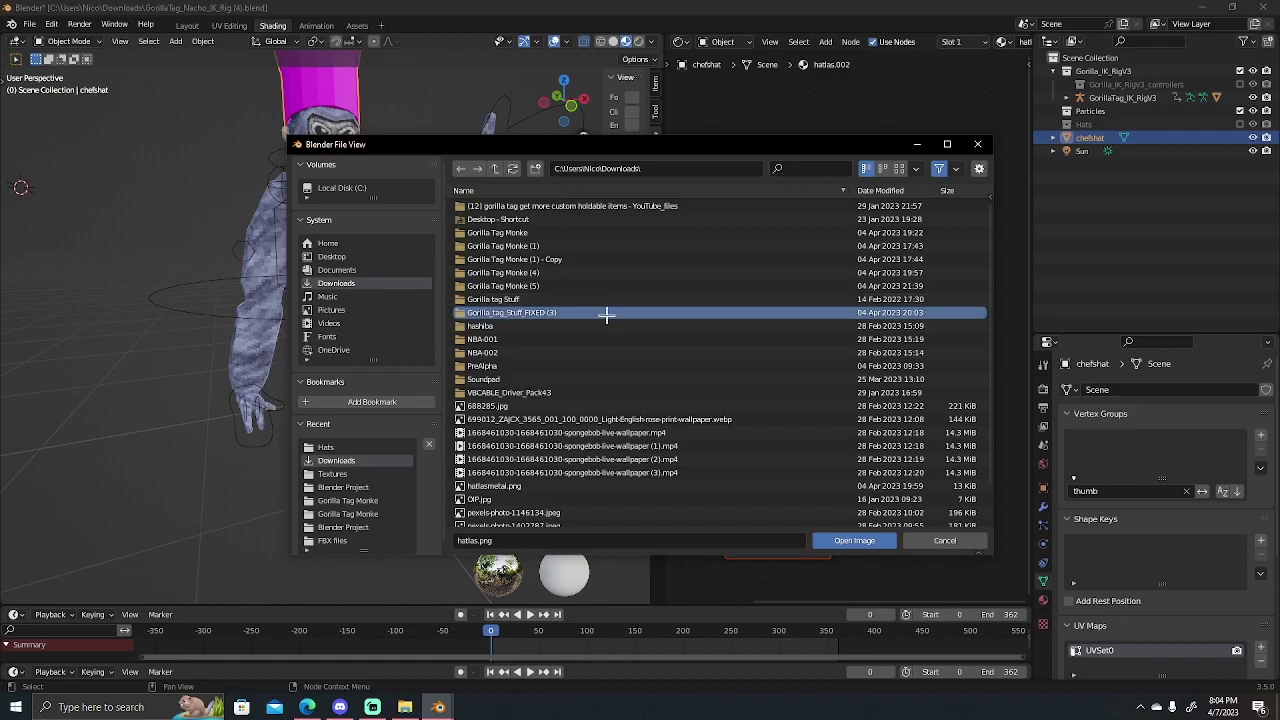
double_click(549, 316)
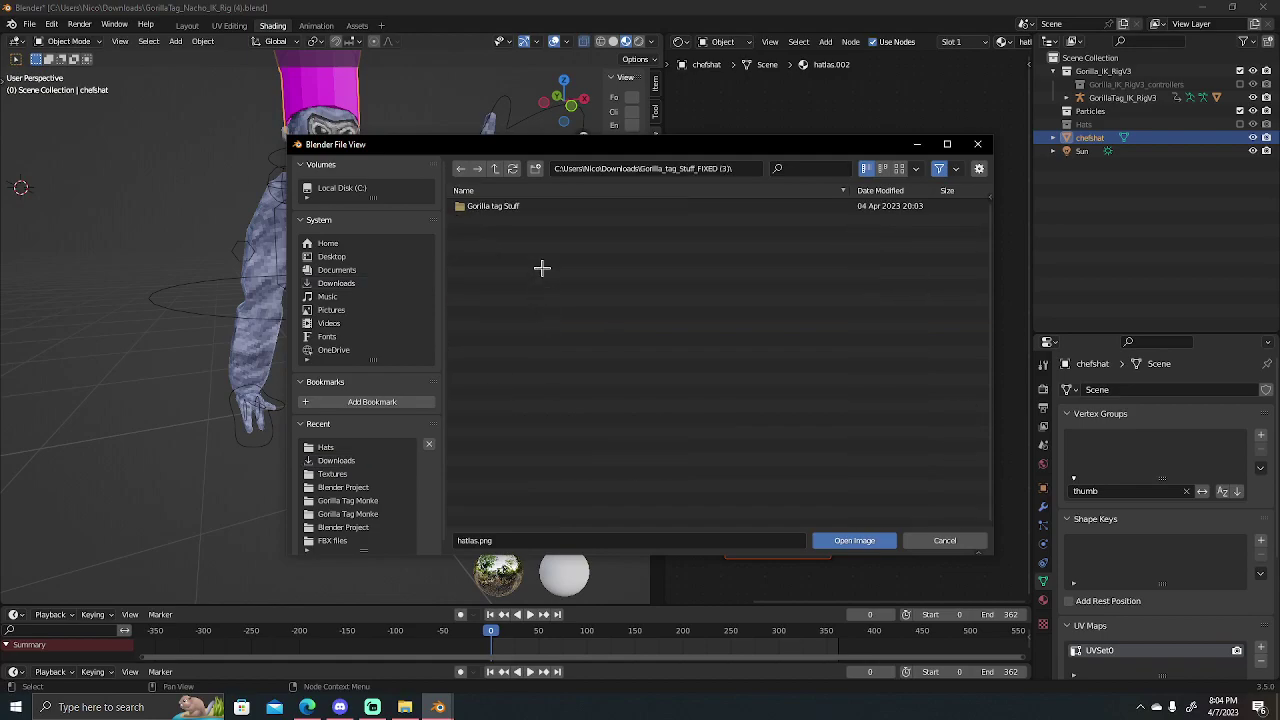
double_click(517, 208)
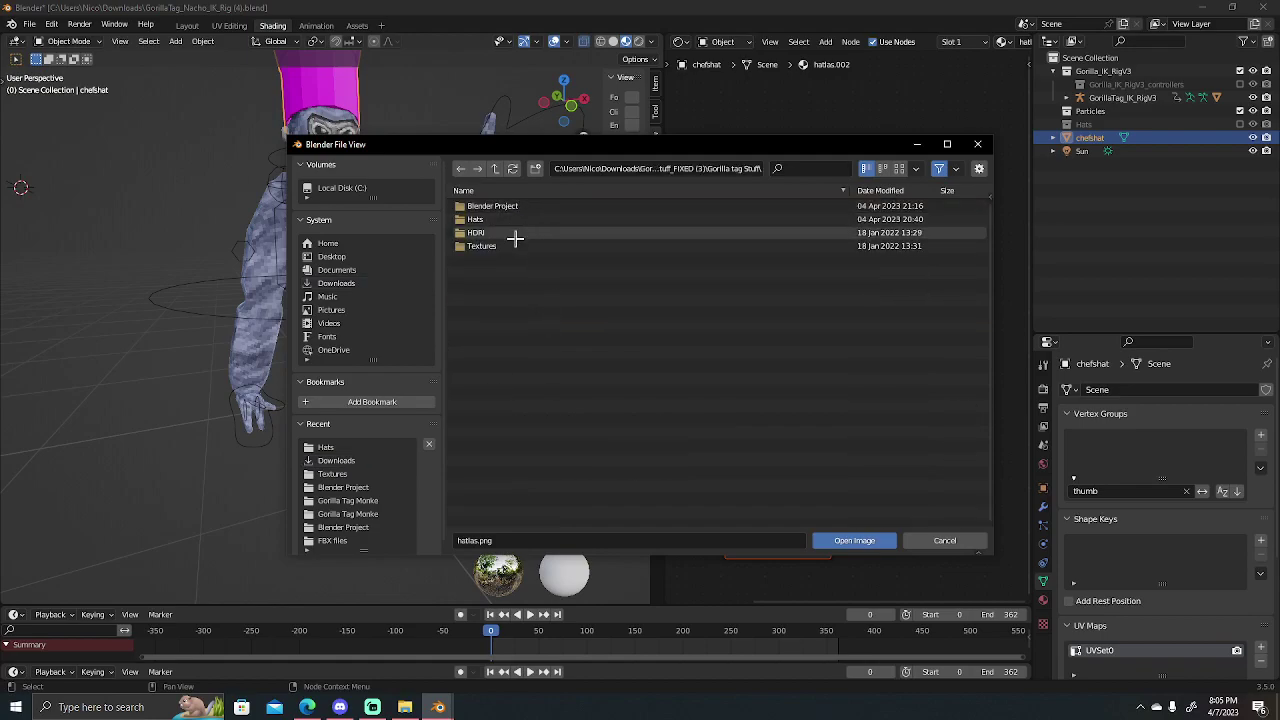
double_click(514, 245)
left_click(510, 219)
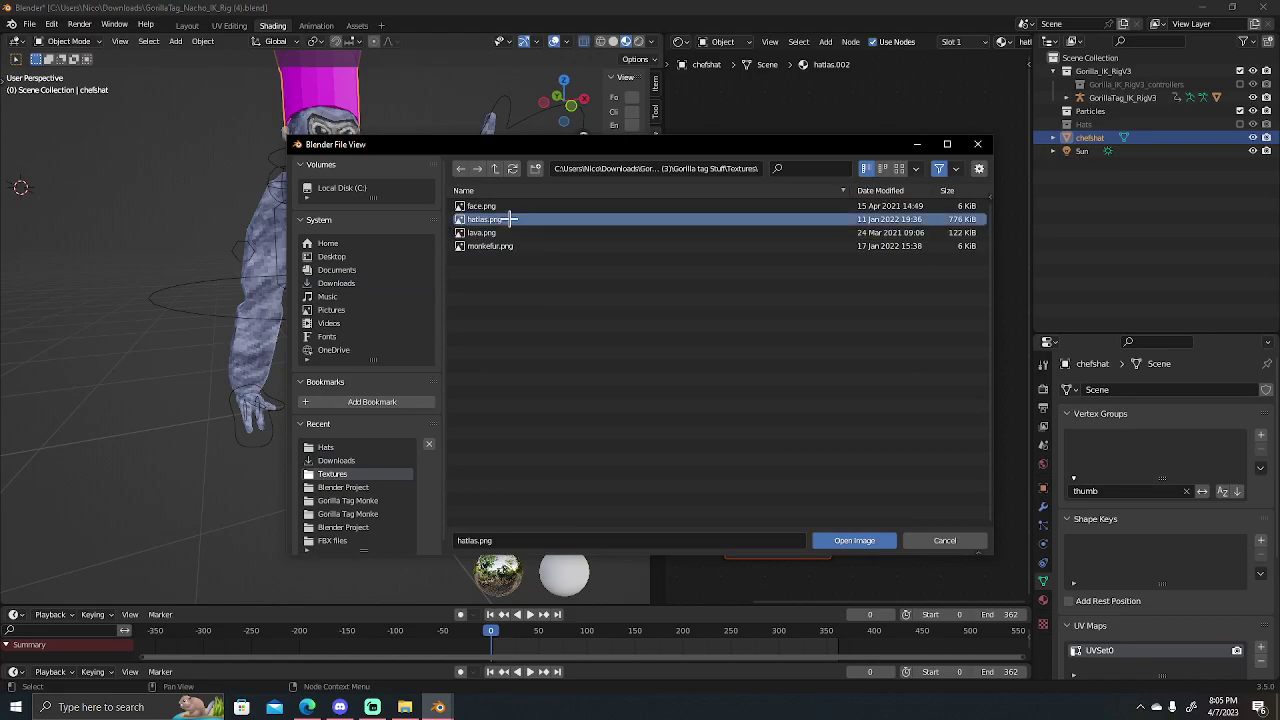
left_click(866, 541)
mouse_move(536, 115)
left_mouse_down()
mouse_move(590, 110)
mouse_move(568, 103)
left_mouse_up()
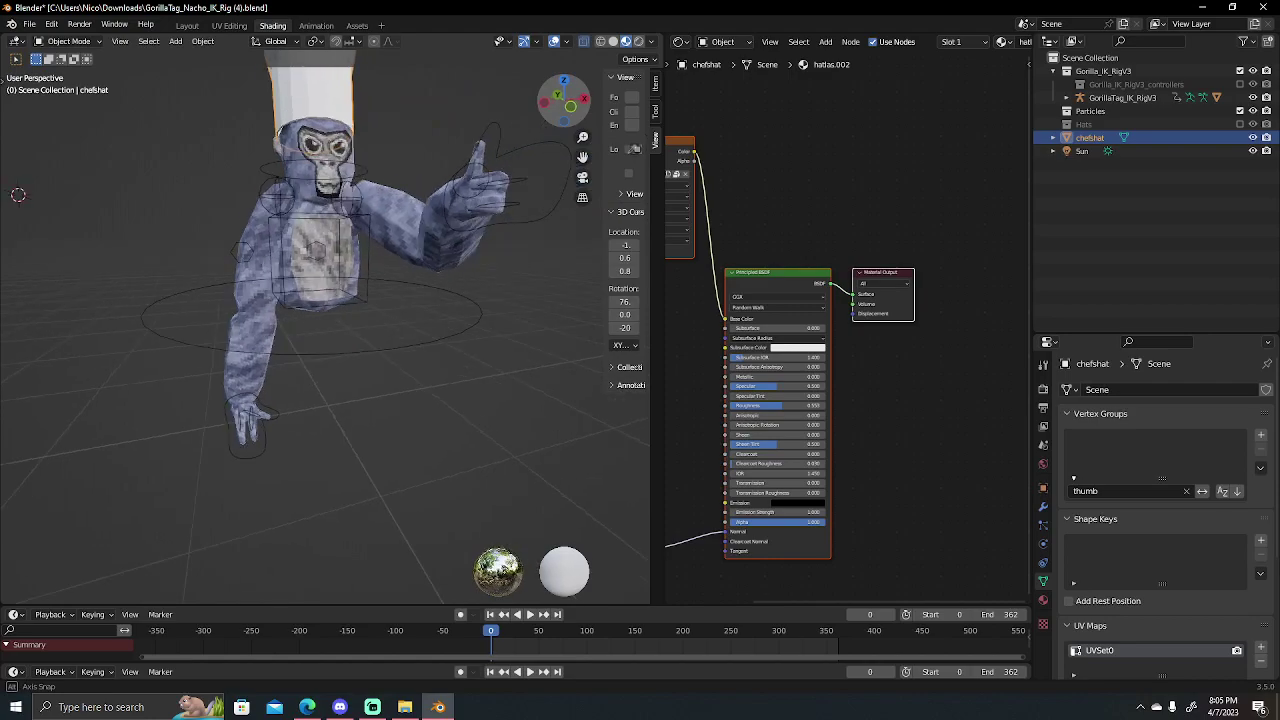
scroll(350, 118, "down", 3)
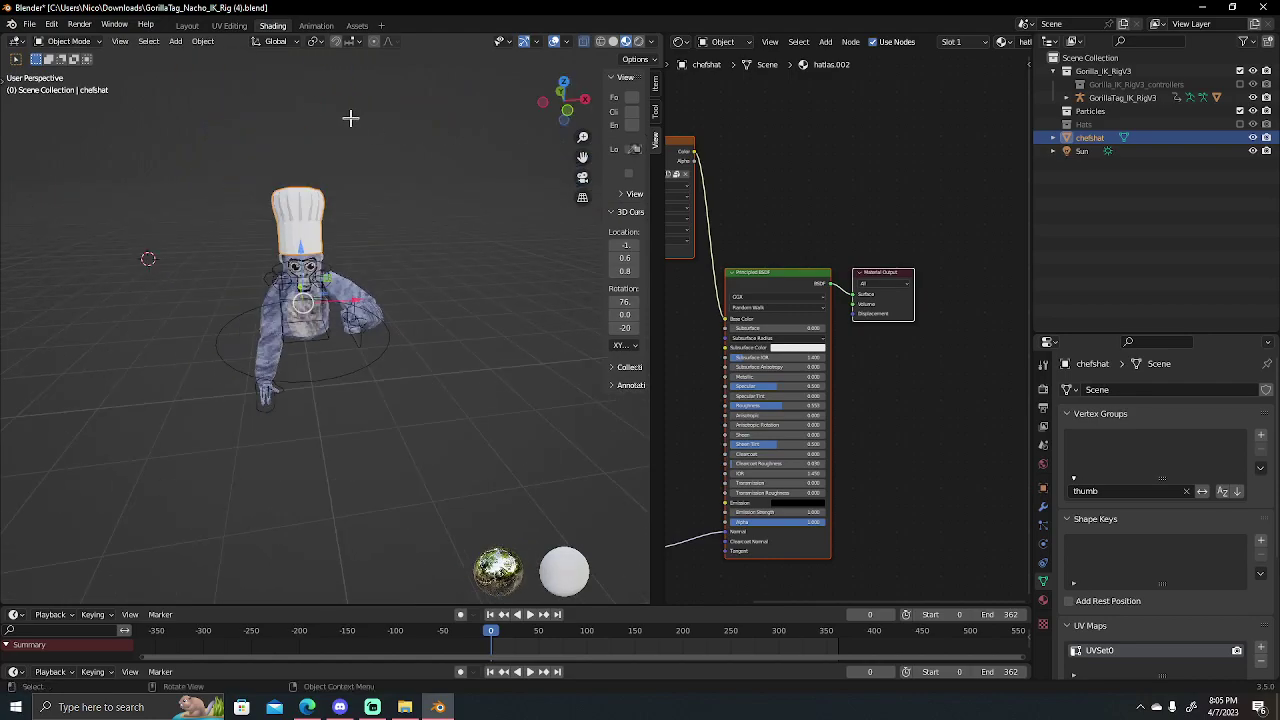
left_click_drag(568, 111, 565, 105)
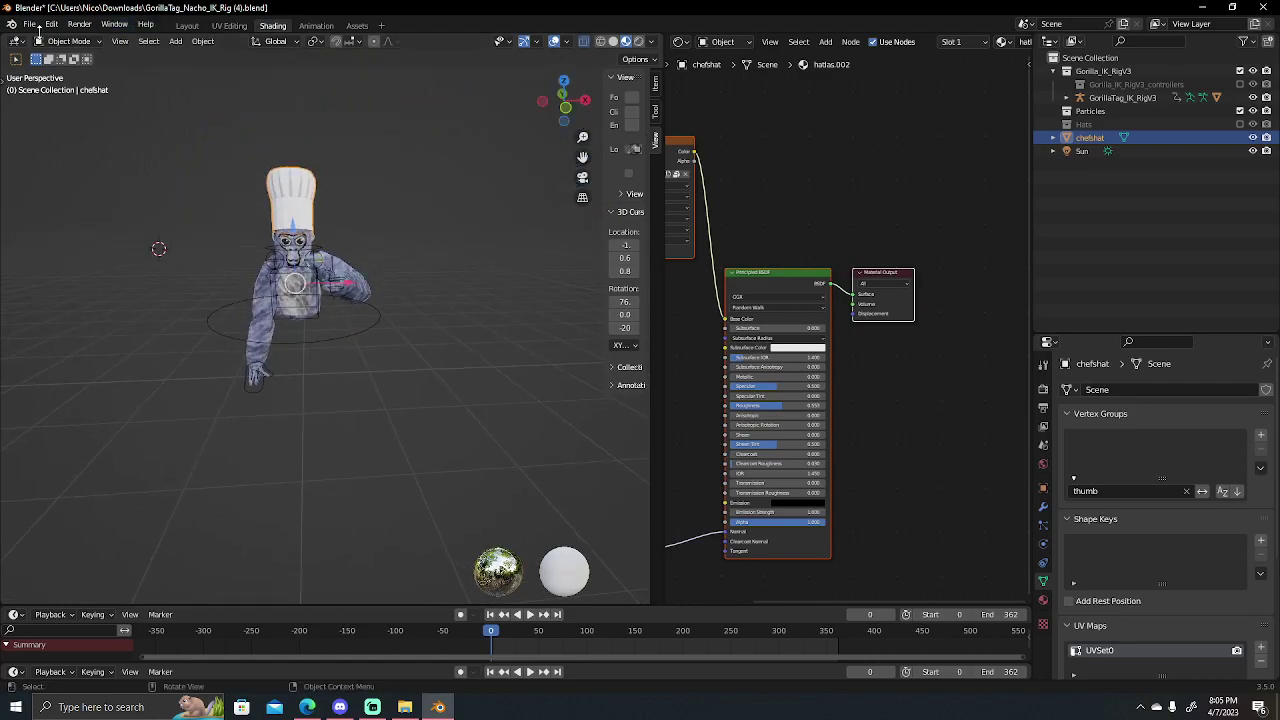
- Import MOD STICKRIGHT.fbx from the Hats folder through File > Import > FBX
left_click(30, 24)
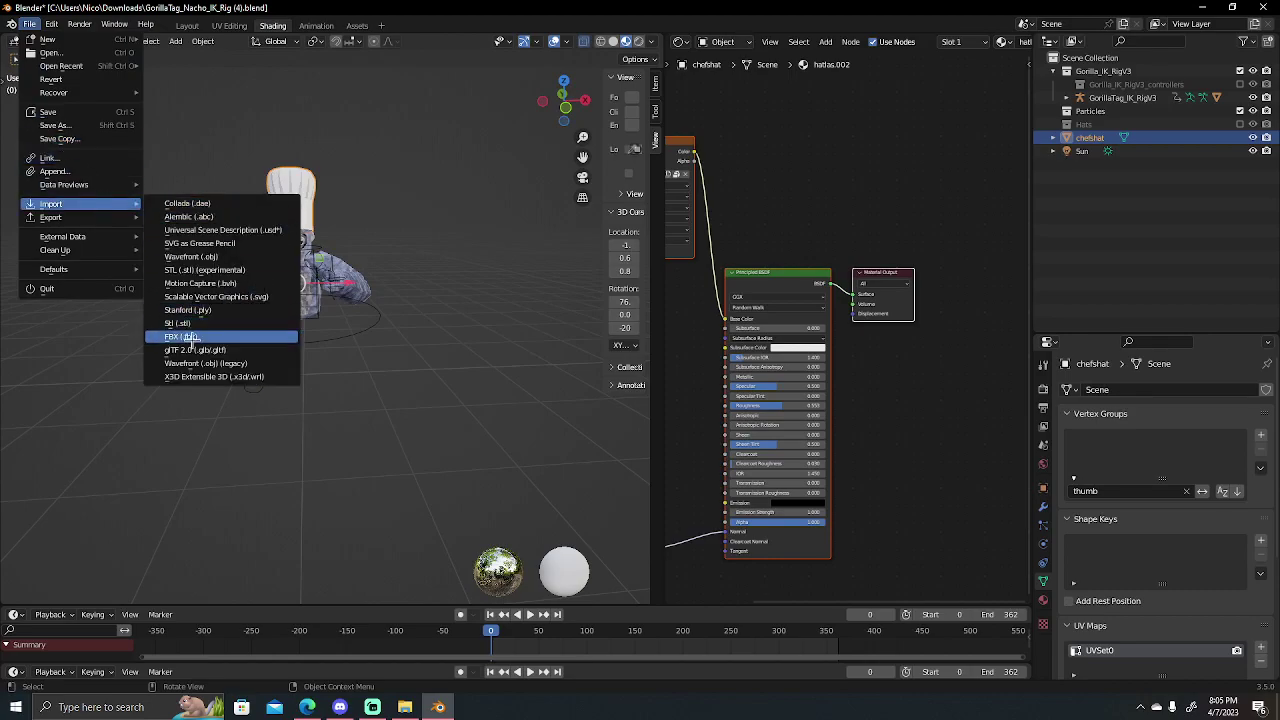
left_click(222, 330)
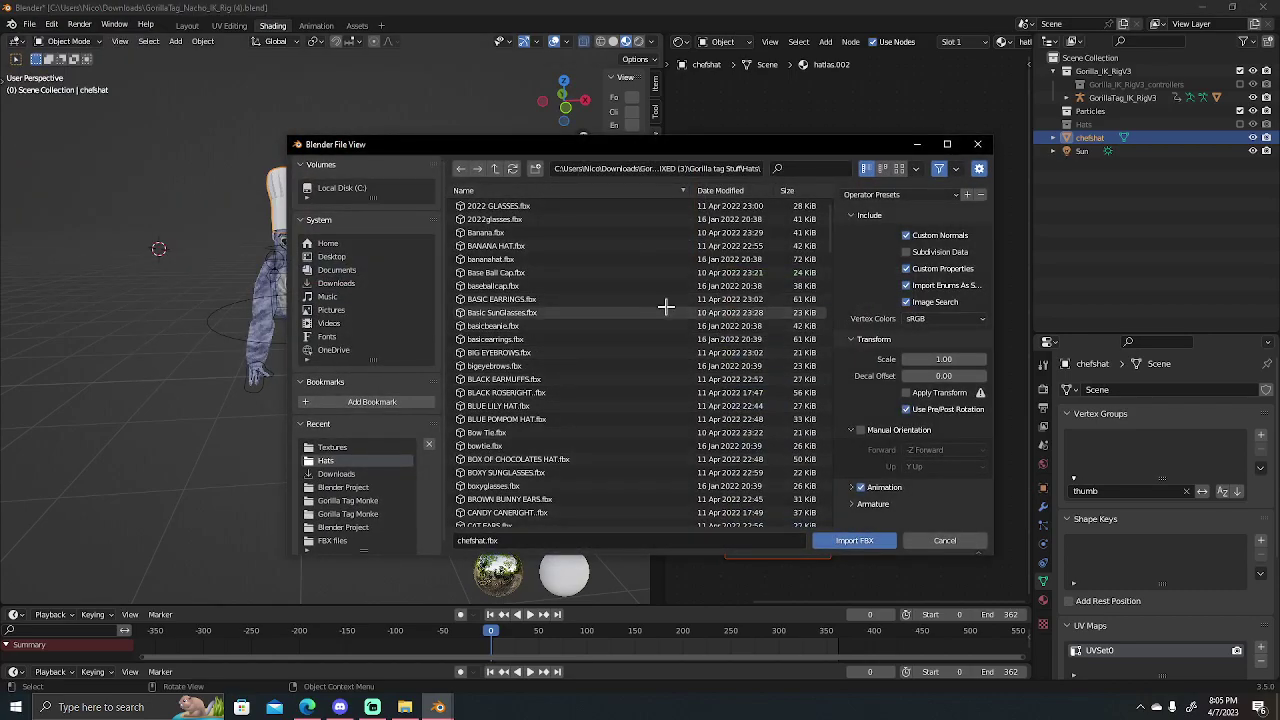
scroll(567, 390, "down", 5)
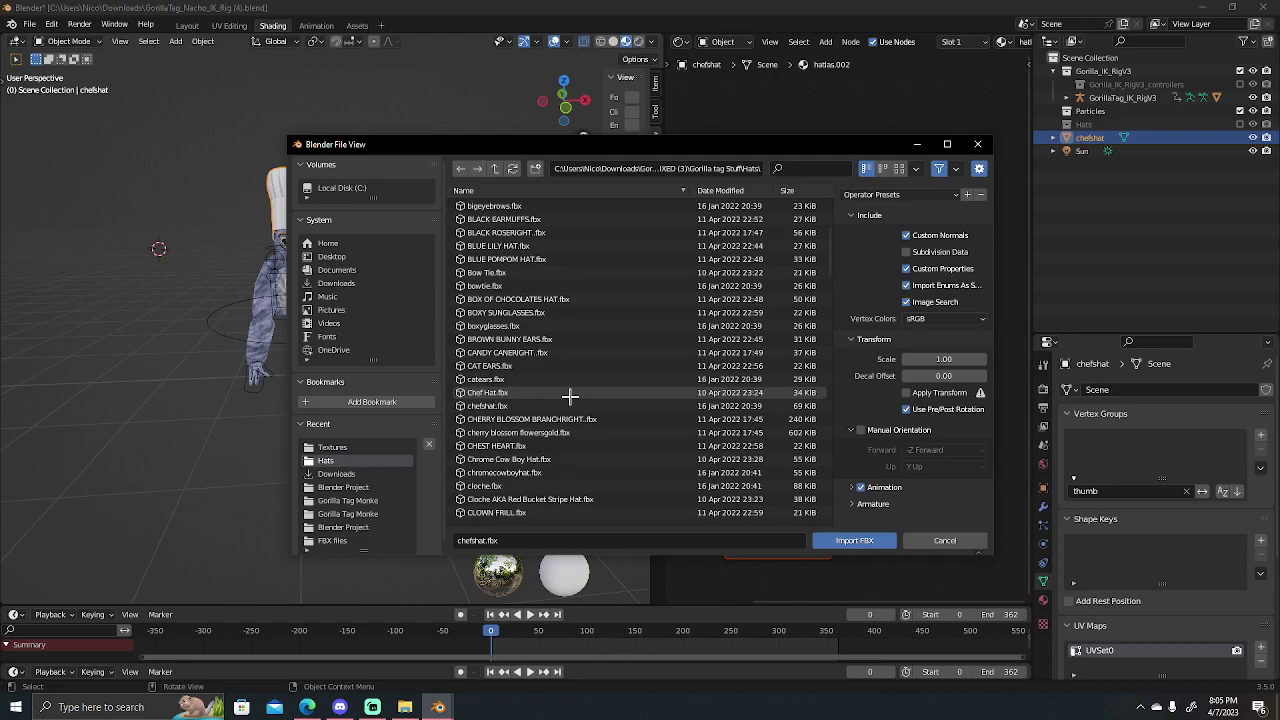
scroll(585, 456, "down", 3)
scroll(588, 457, "down", 3)
scroll(595, 458, "down", 3)
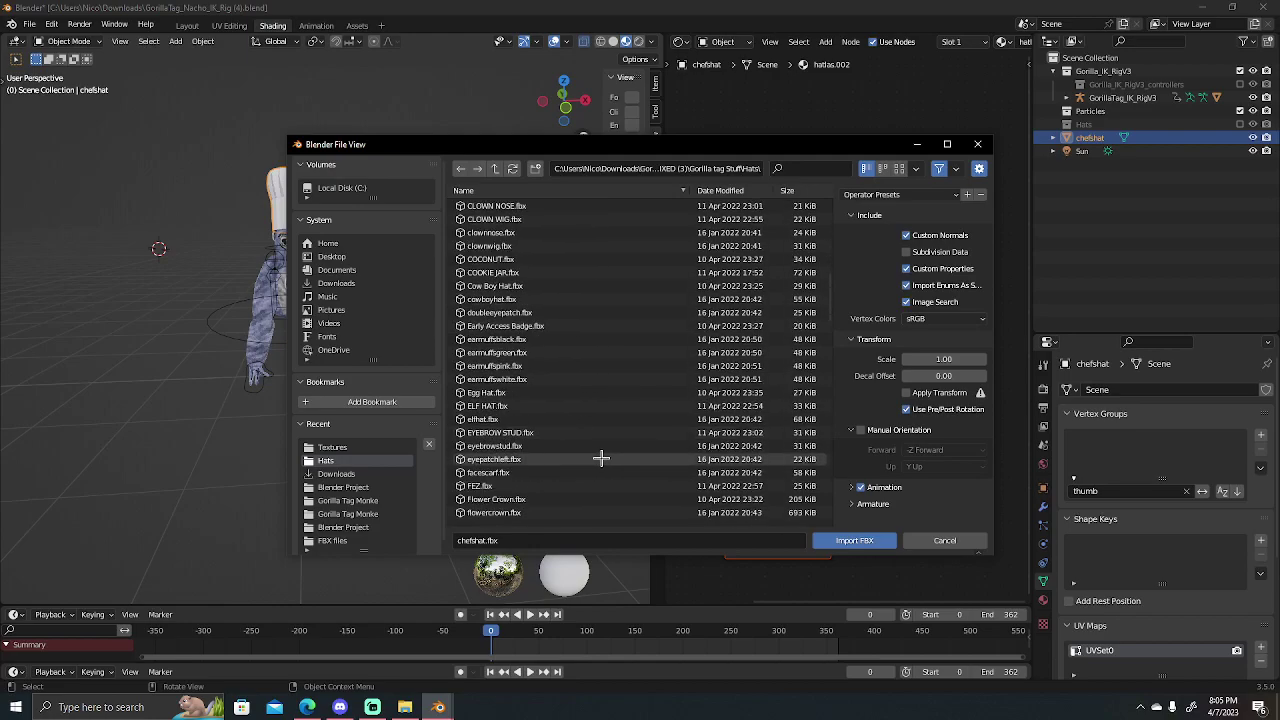
scroll(602, 458, "down", 3)
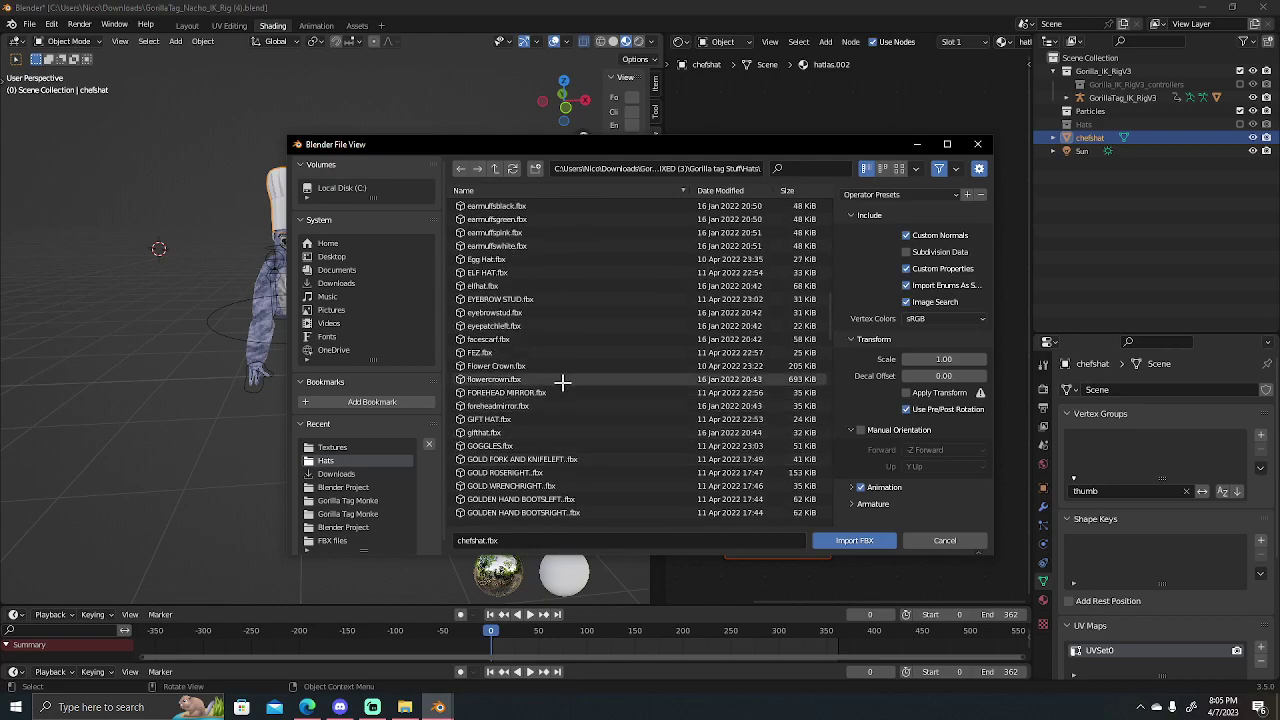
scroll(558, 378, "down", 2)
scroll(560, 380, "down", 2)
scroll(562, 372, "down", 4)
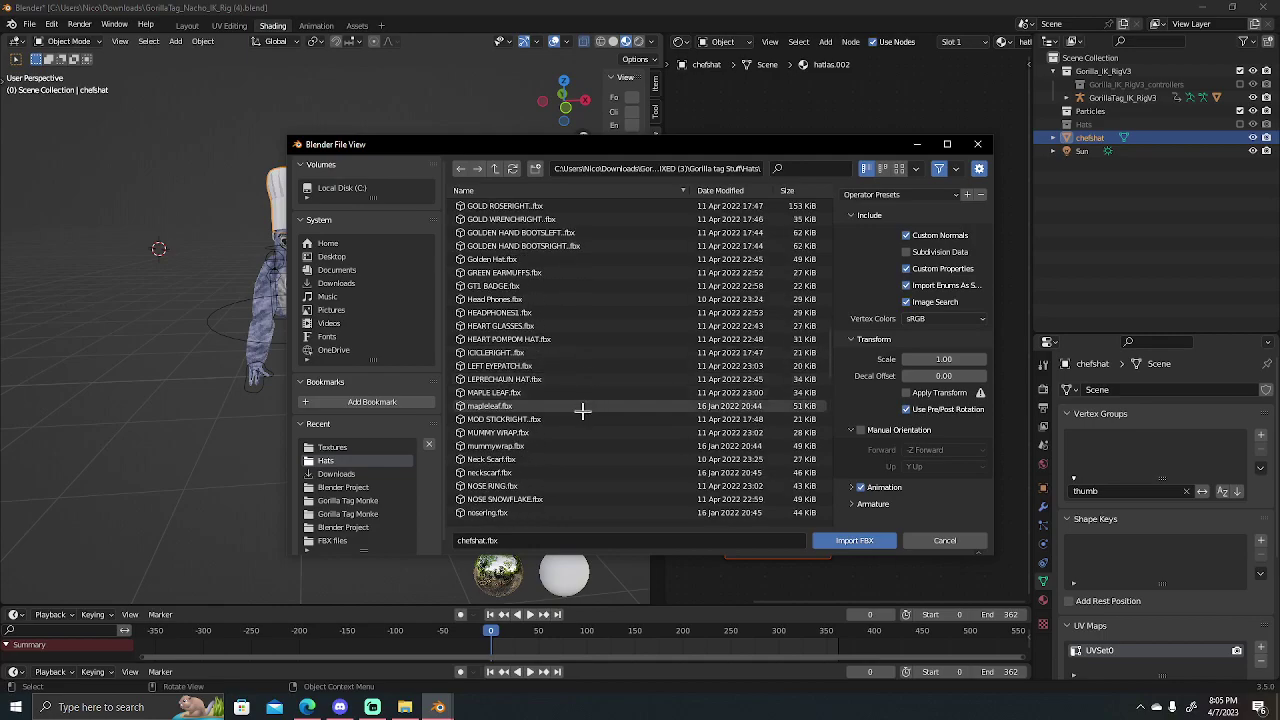
left_click(690, 416)
left_click(885, 541)
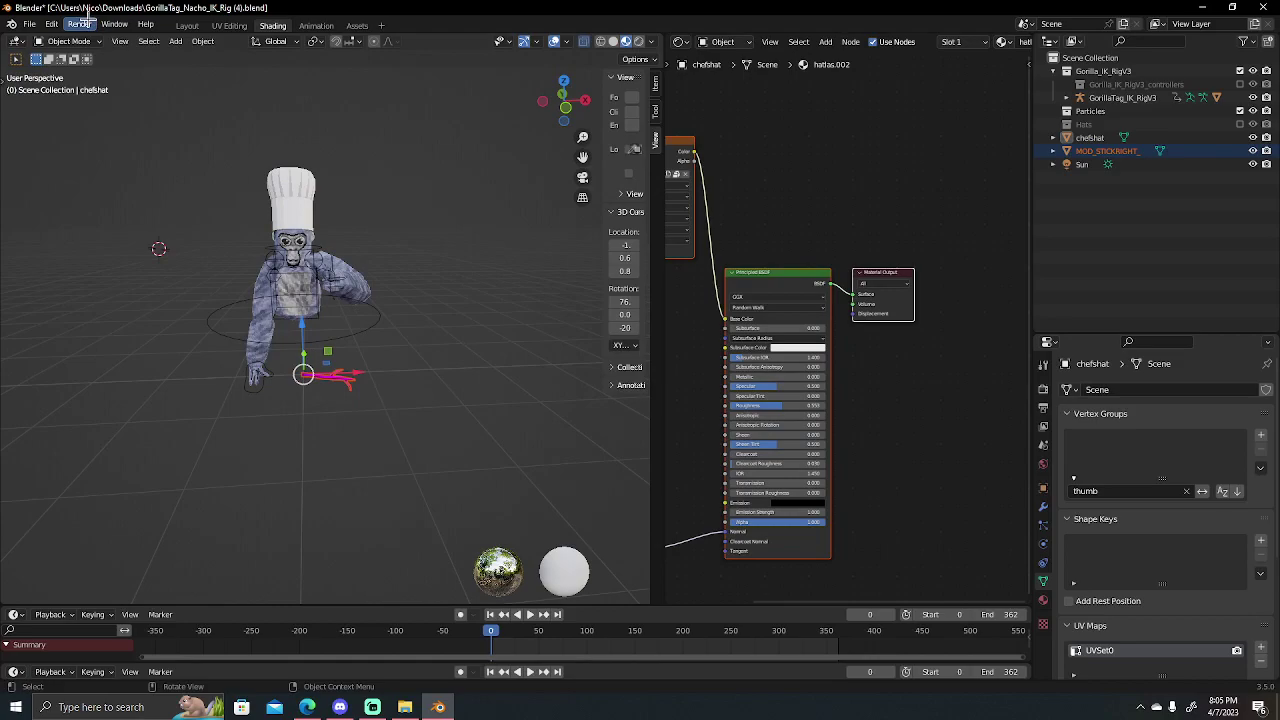
- Rotate the imported stick upright in the Layout workspace
left_click(190, 25)
left_click(18, 157)
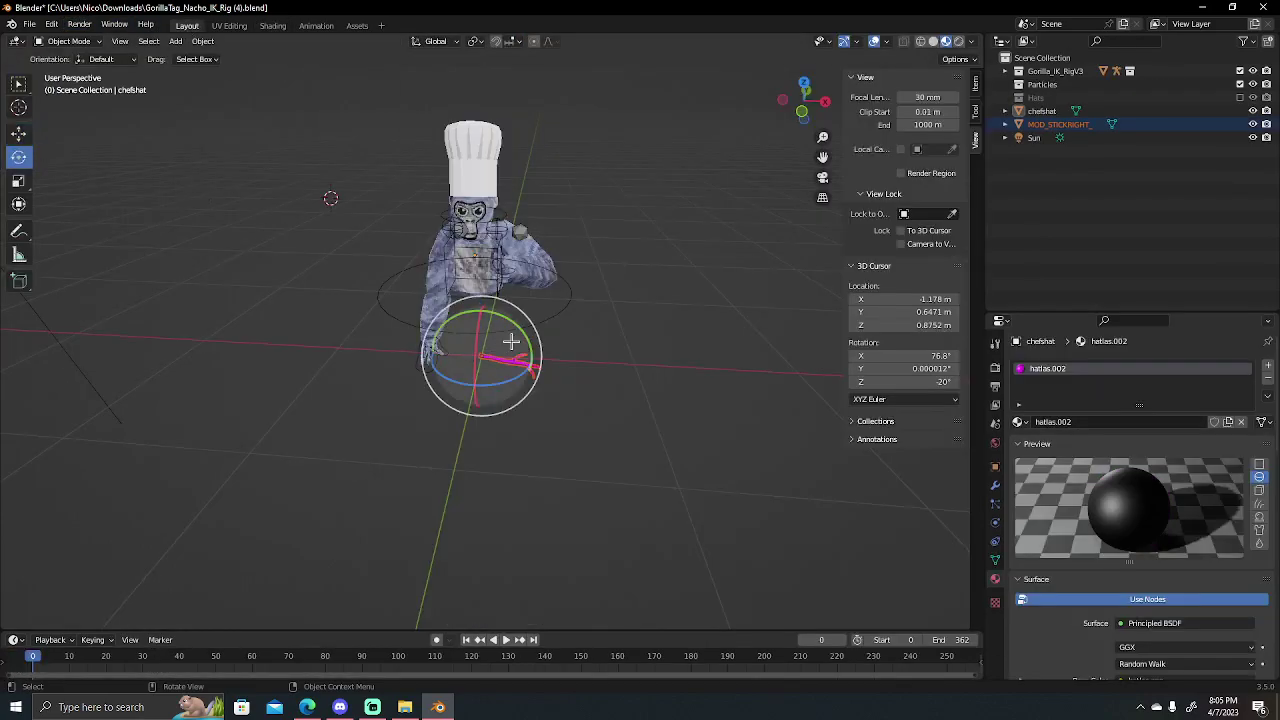
left_click_drag(514, 340, 534, 368)
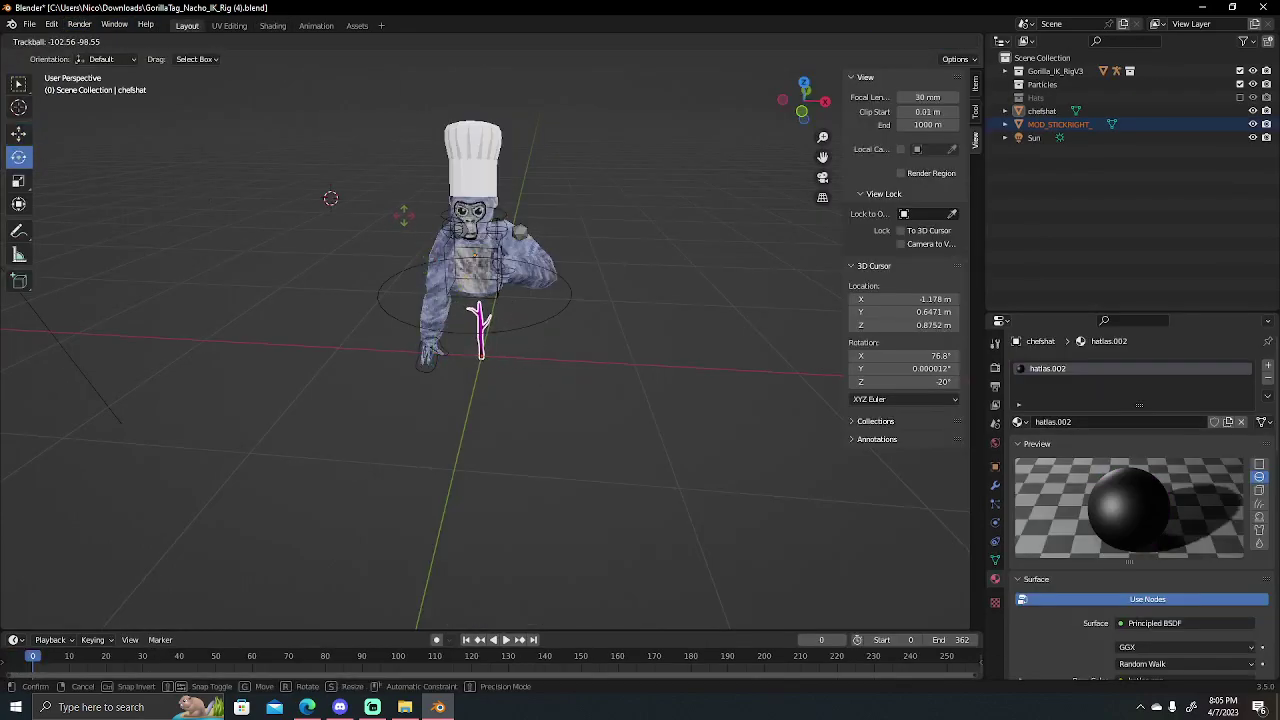
left_click_drag(413, 213, 417, 210)
left_click_drag(781, 119, 555, 303)
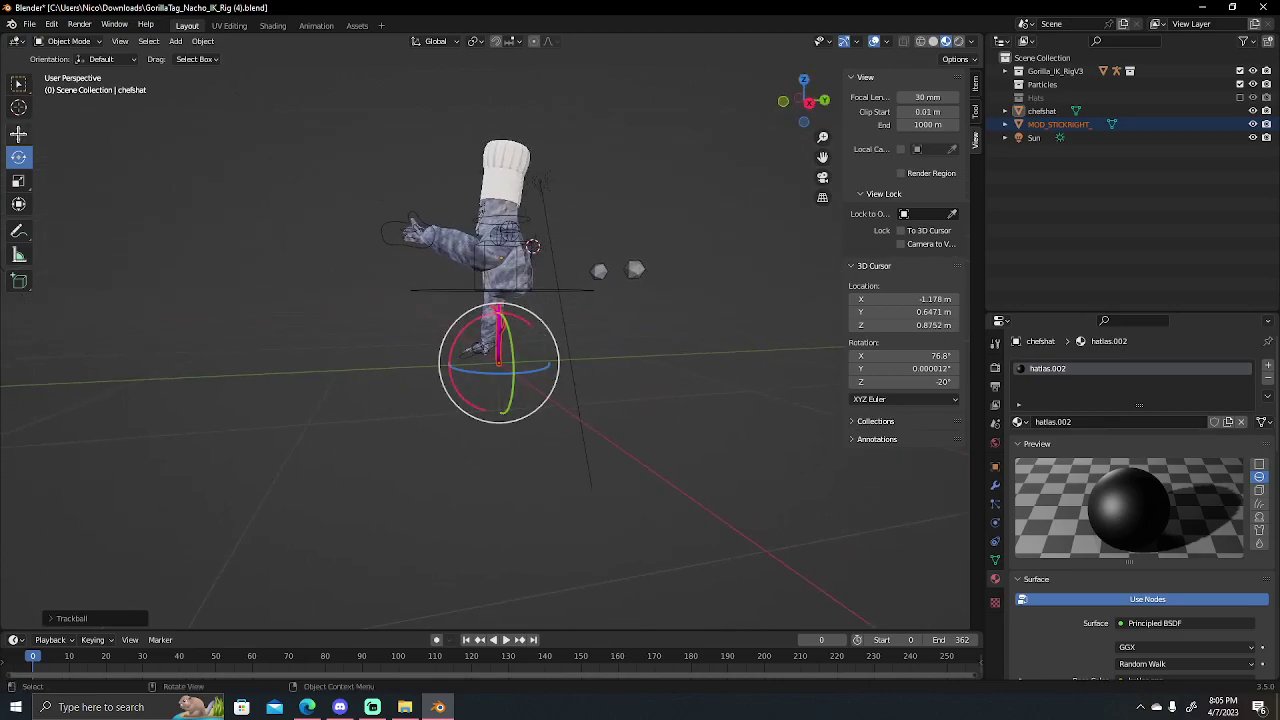
- Raise the stick and shift it along the X axis toward the gorilla
key("shift+space")
key("g")
mouse_move(498, 361)
left_mouse_down()
mouse_move(383, 307)
mouse_move(413, 215)
left_mouse_up()
mouse_move(805, 105)
left_mouse_down()
mouse_move(780, 110)
mouse_move(804, 104)
left_mouse_up()
key("g")
key("x")
left_click(565, 247)
- Slide the MOD_STICKRIGHT stick left into the gorilla's raised hand
scroll(610, 240, "up", 2)
scroll(654, 231, "up", 2)
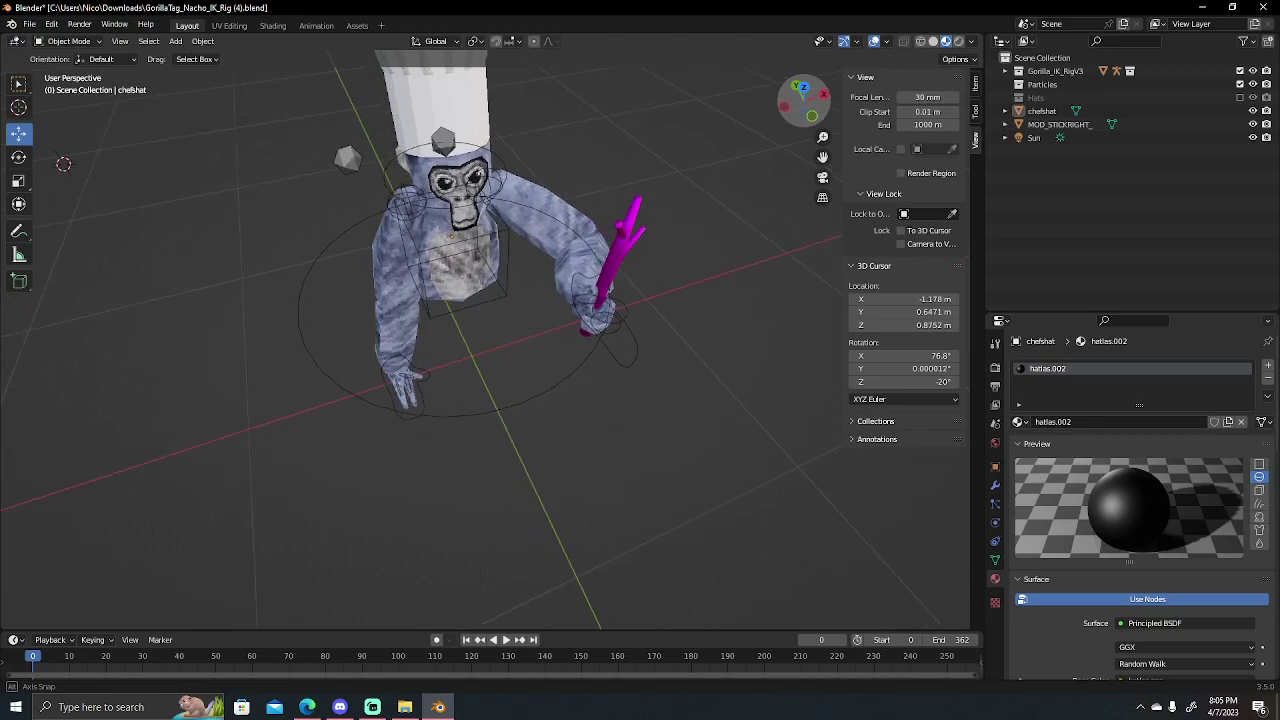
left_click_drag(804, 104, 804, 100)
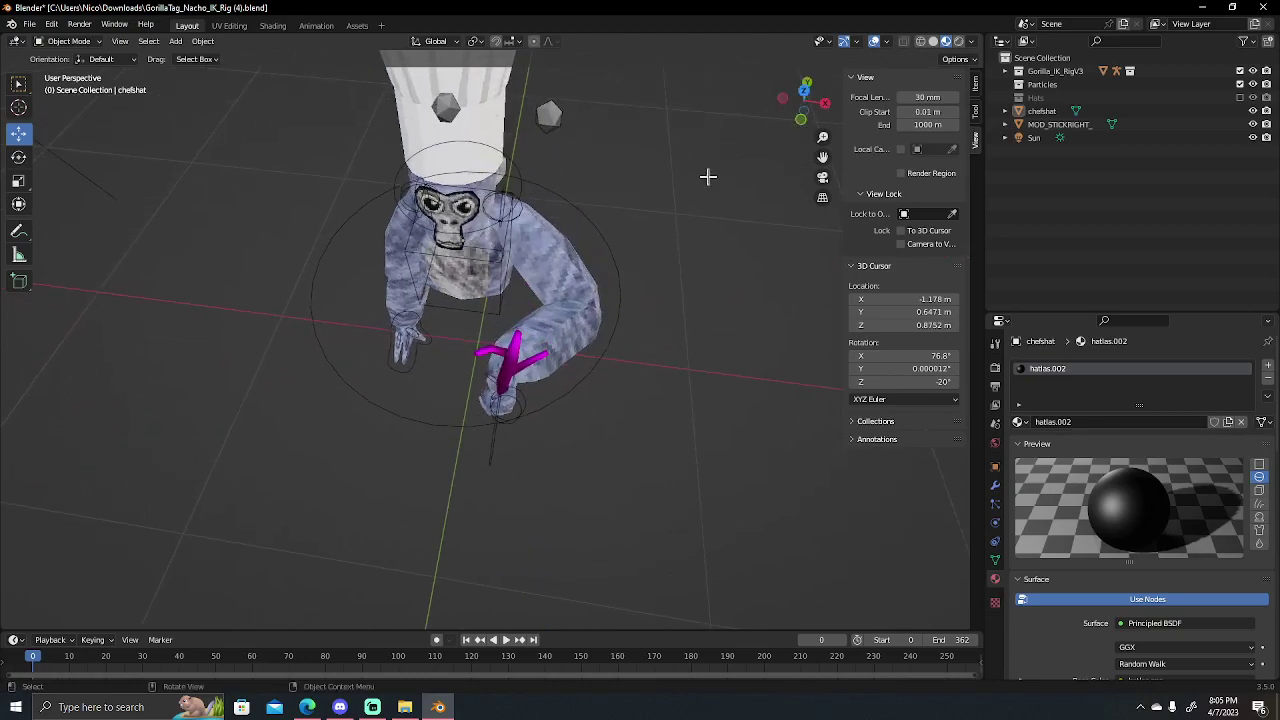
left_click(515, 360)
left_click_drag(504, 399, 496, 402)
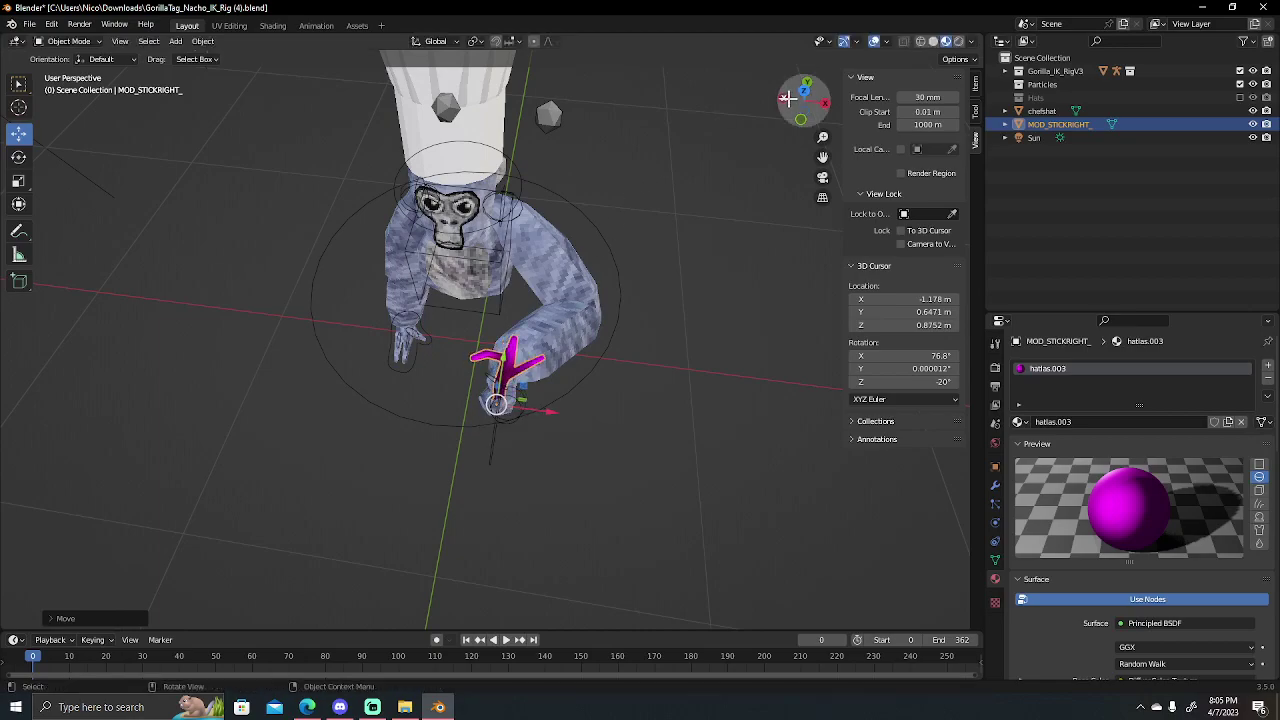
left_click_drag(788, 98, 780, 160)
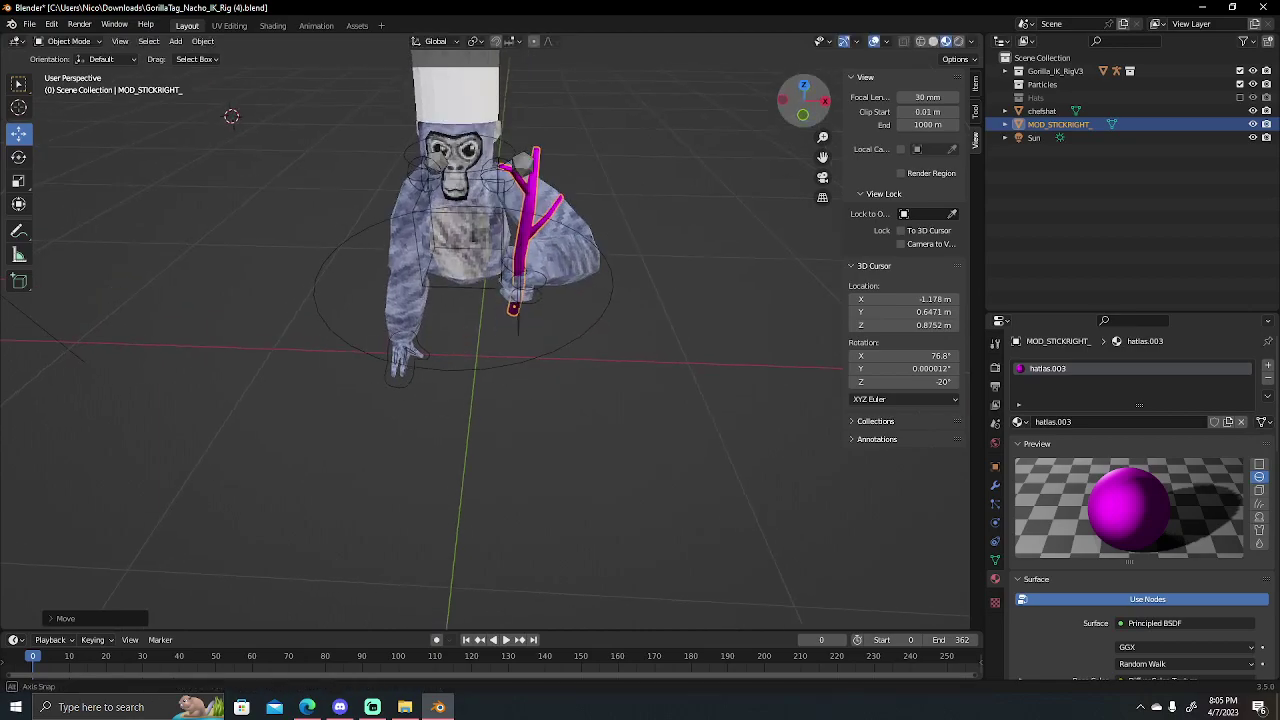
- Load hatlas.png from Gorilla tag Stuff > Textures into the stick's image texture node
left_click(273, 25)
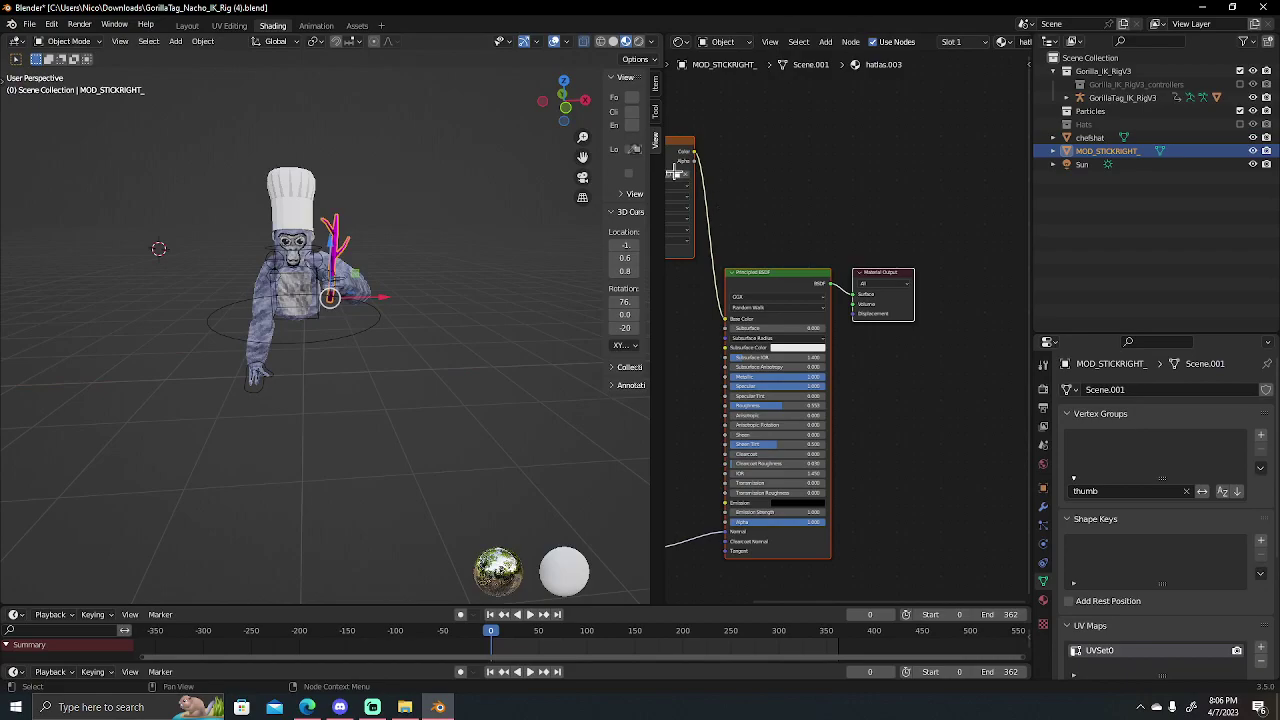
left_click(676, 175)
left_click(388, 283)
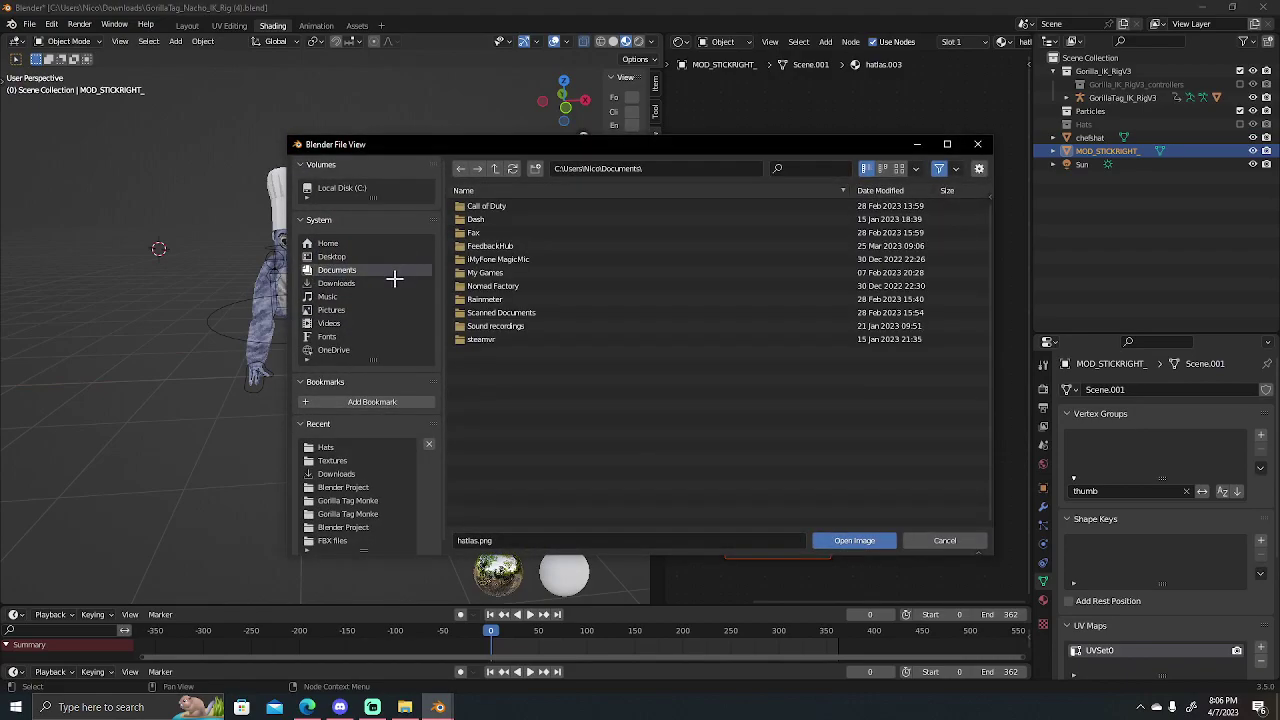
double_click(543, 310)
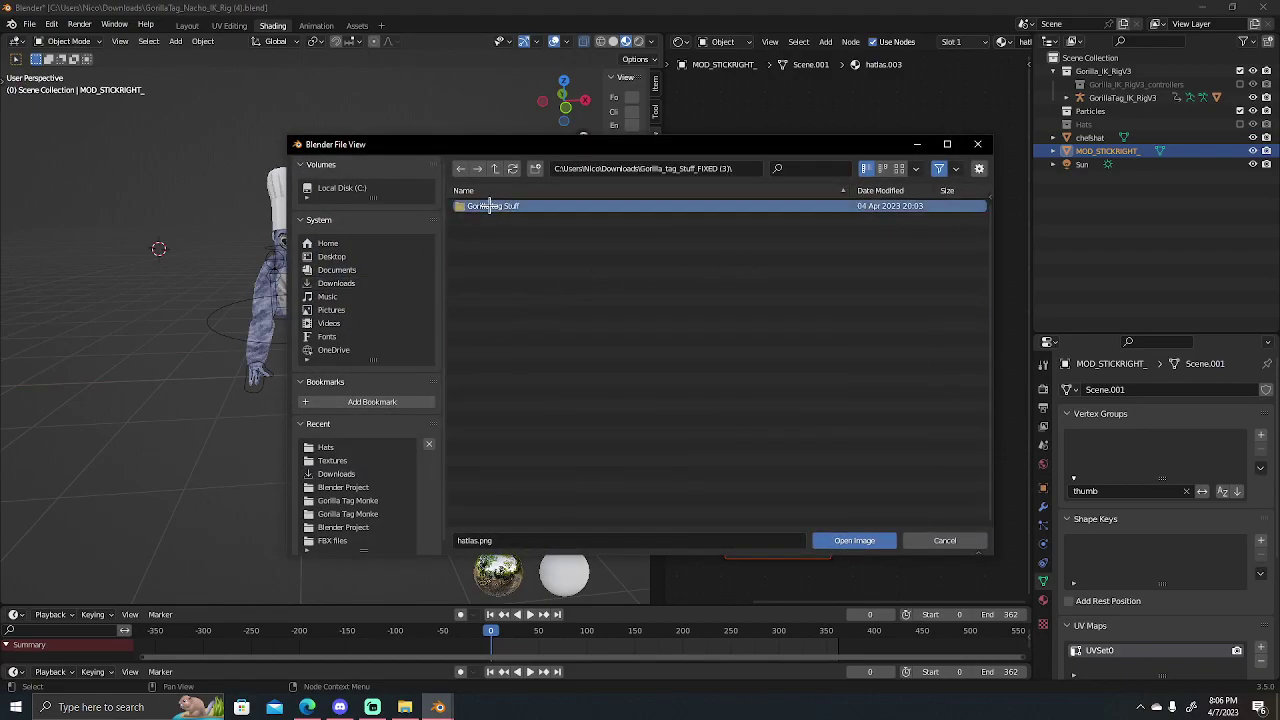
double_click(482, 206)
left_click(502, 232)
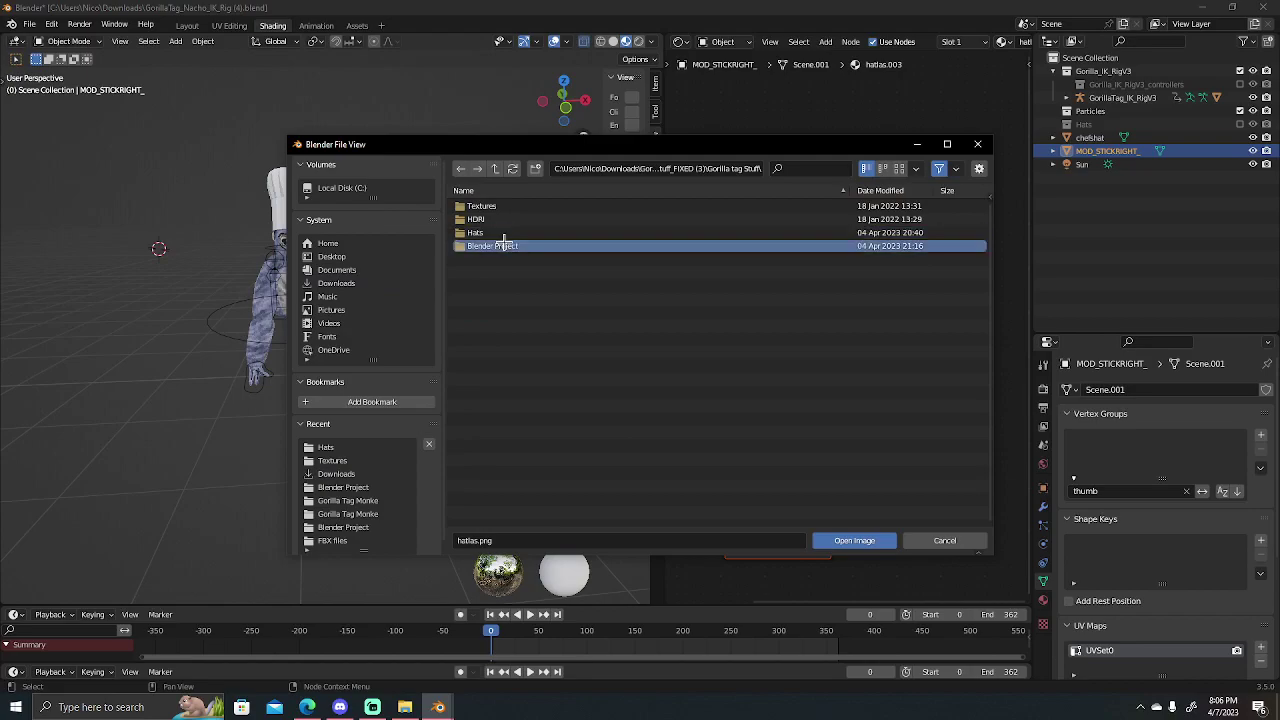
double_click(481, 206)
left_click(505, 220)
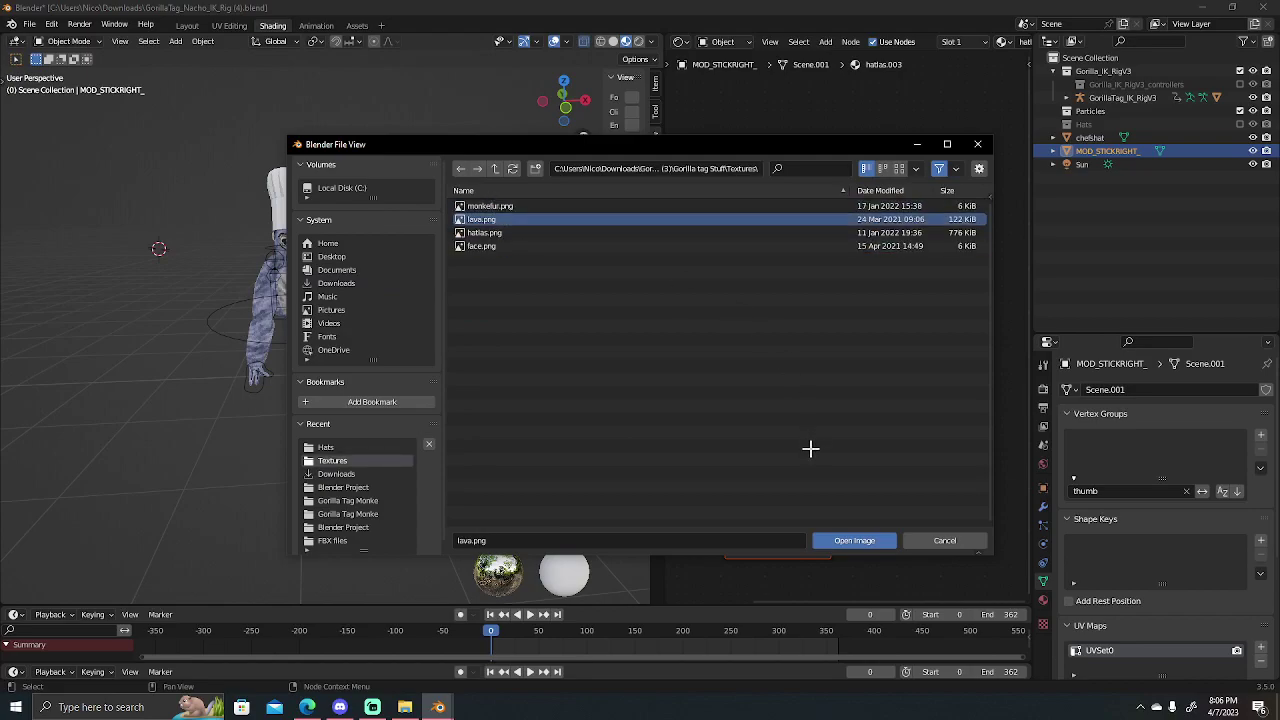
left_click(576, 232)
left_click(870, 538)
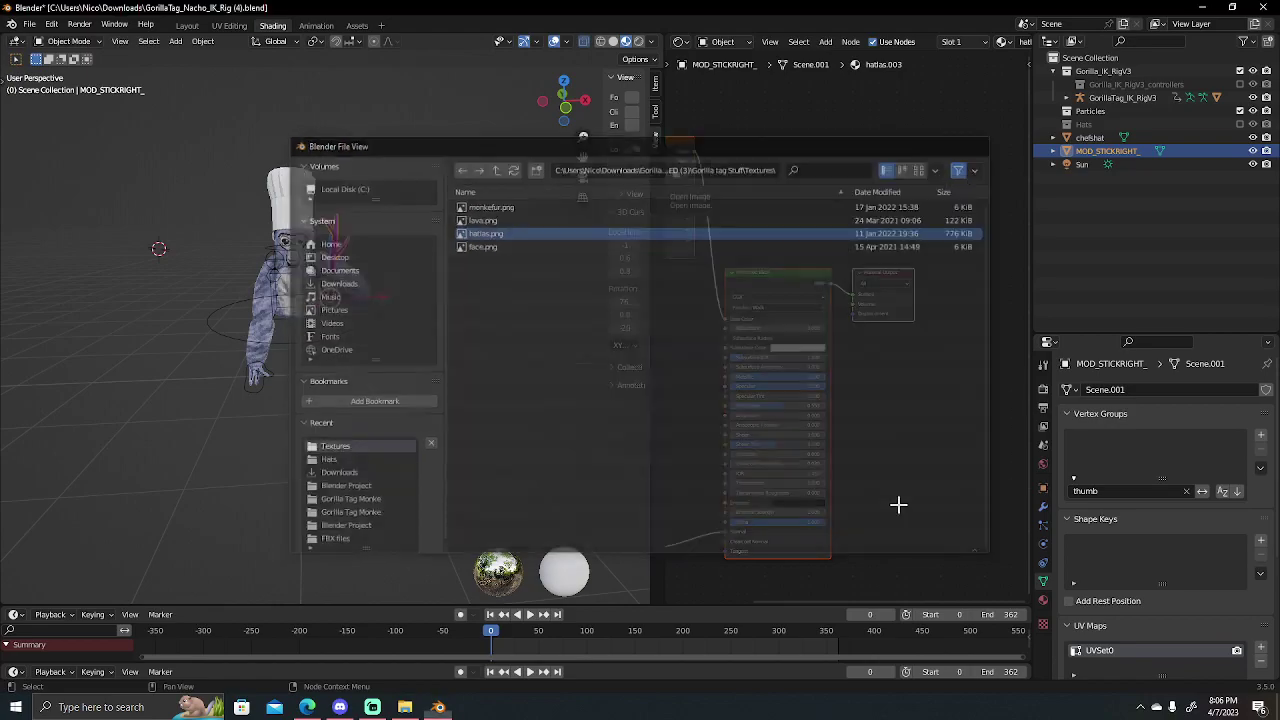
left_click(467, 296)
mouse_move(564, 104)
left_mouse_down()
mouse_move(545, 110)
mouse_move(566, 104)
left_mouse_up()
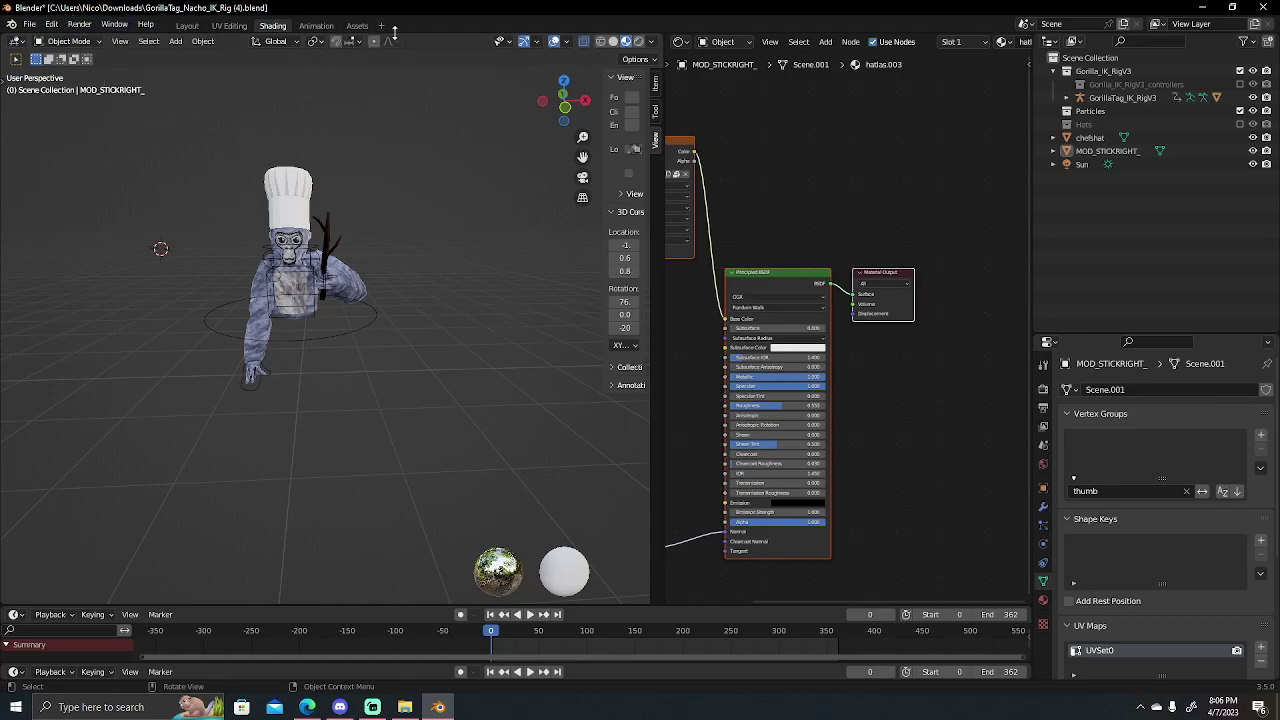
- Add a camera and grab it into position to the right of the gorilla
left_click(178, 41)
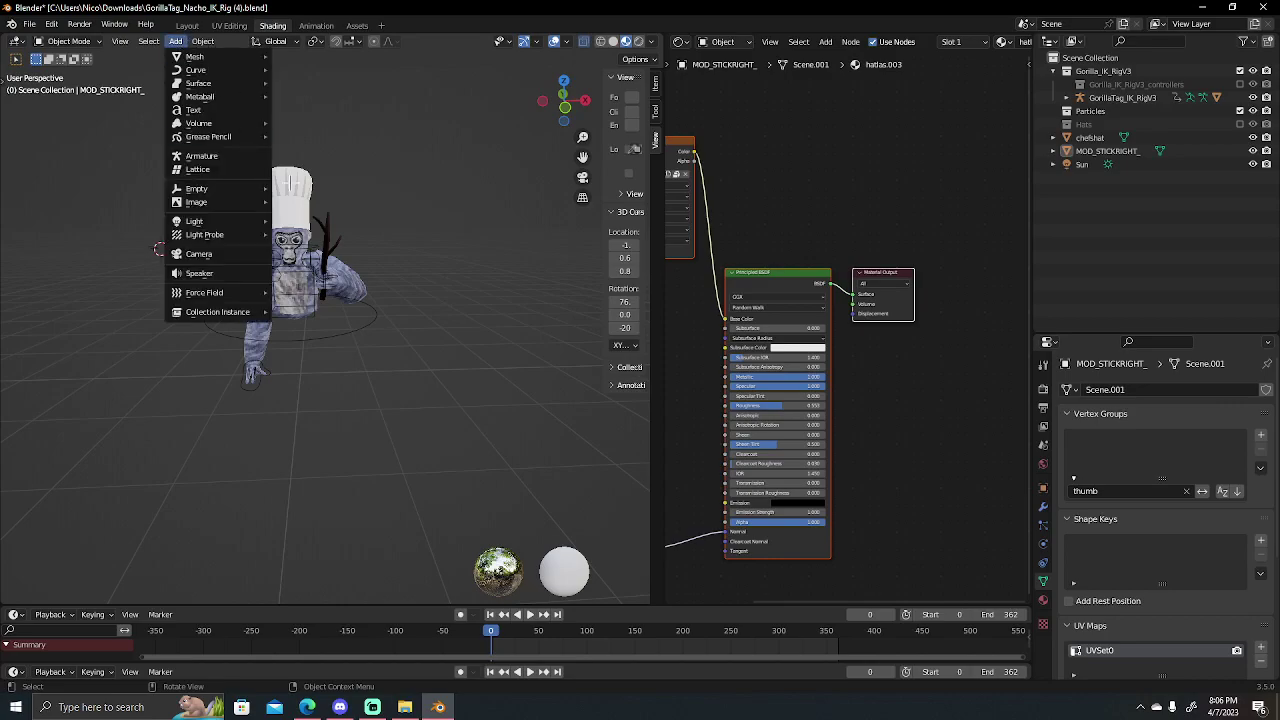
left_click(200, 253)
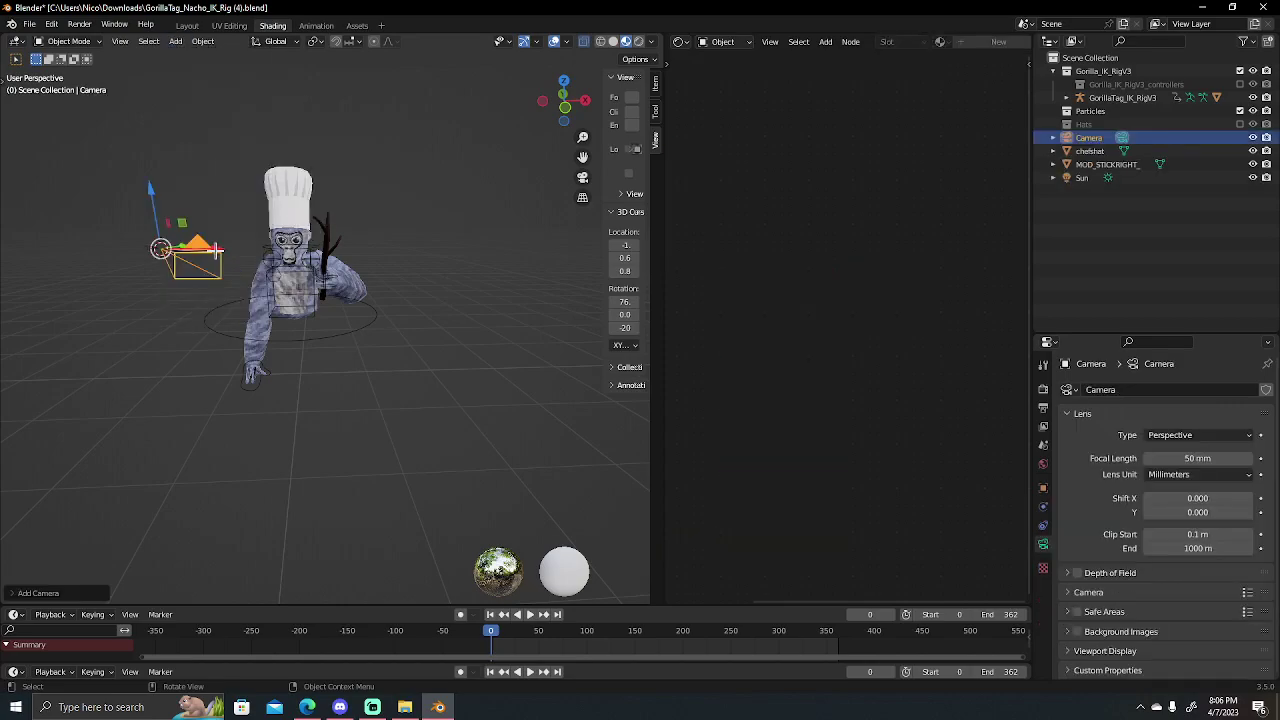
left_click_drag(583, 108, 551, 111)
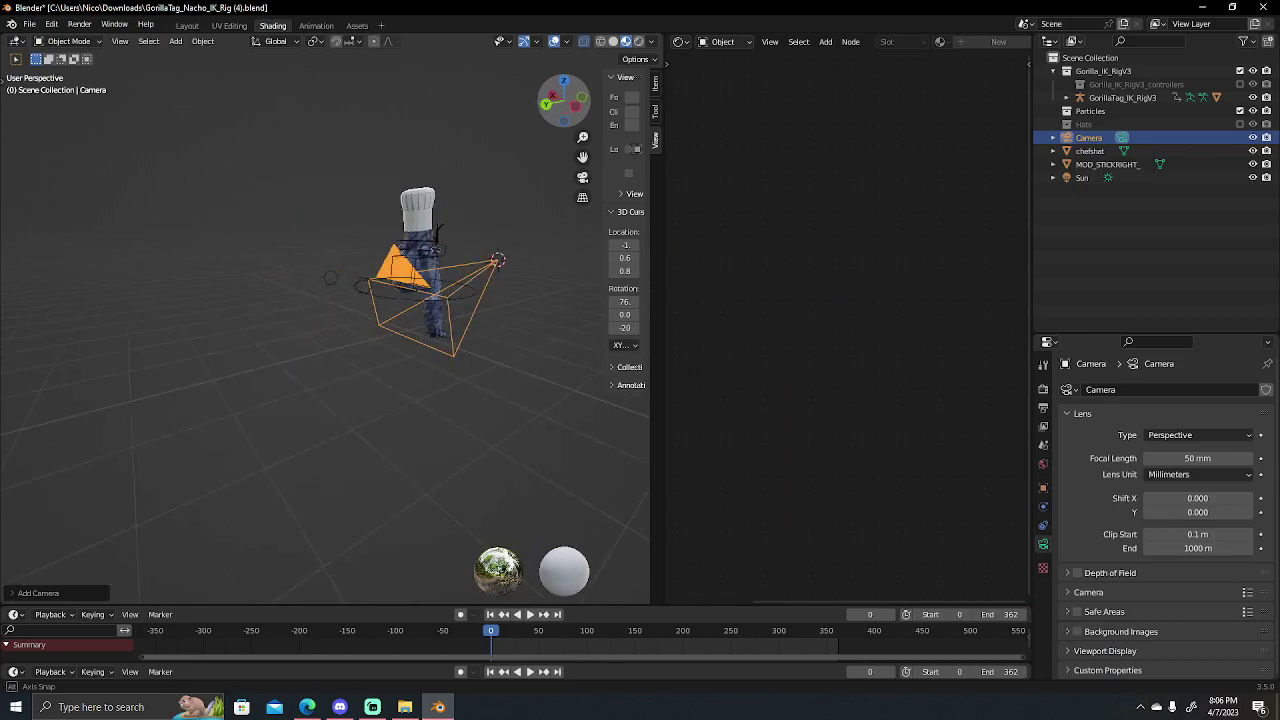
key("g")
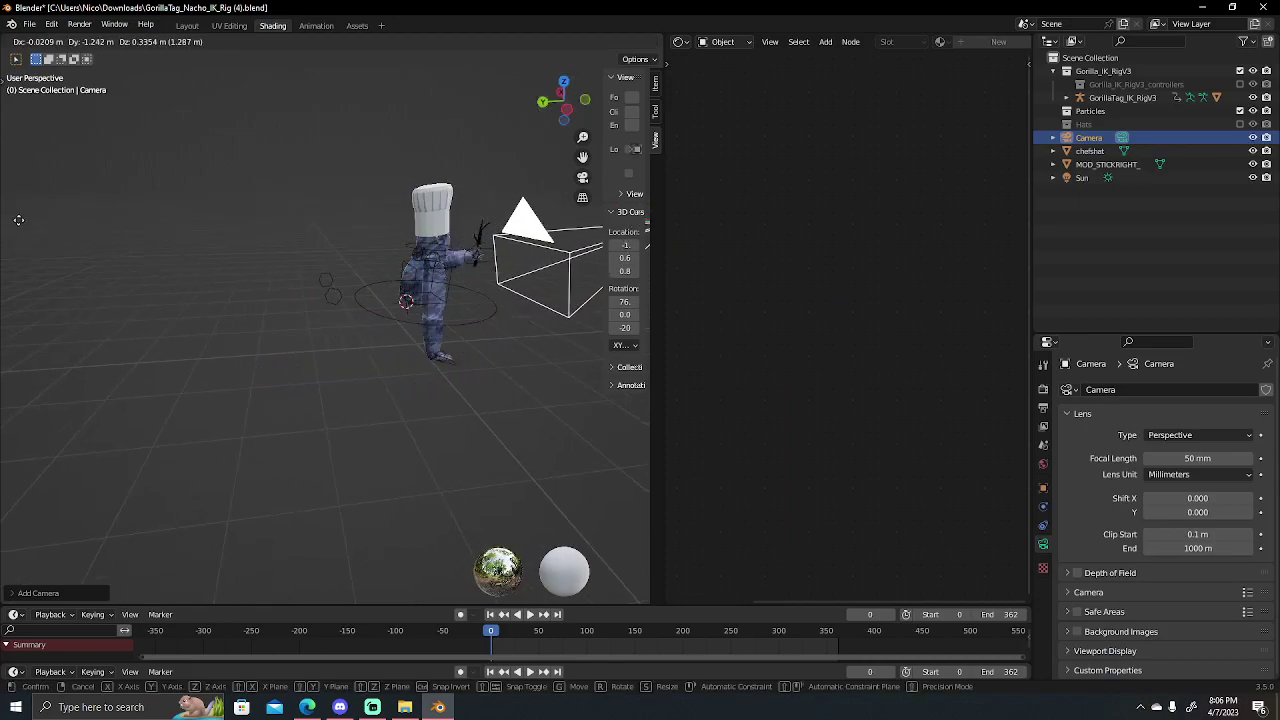
left_click(140, 129)
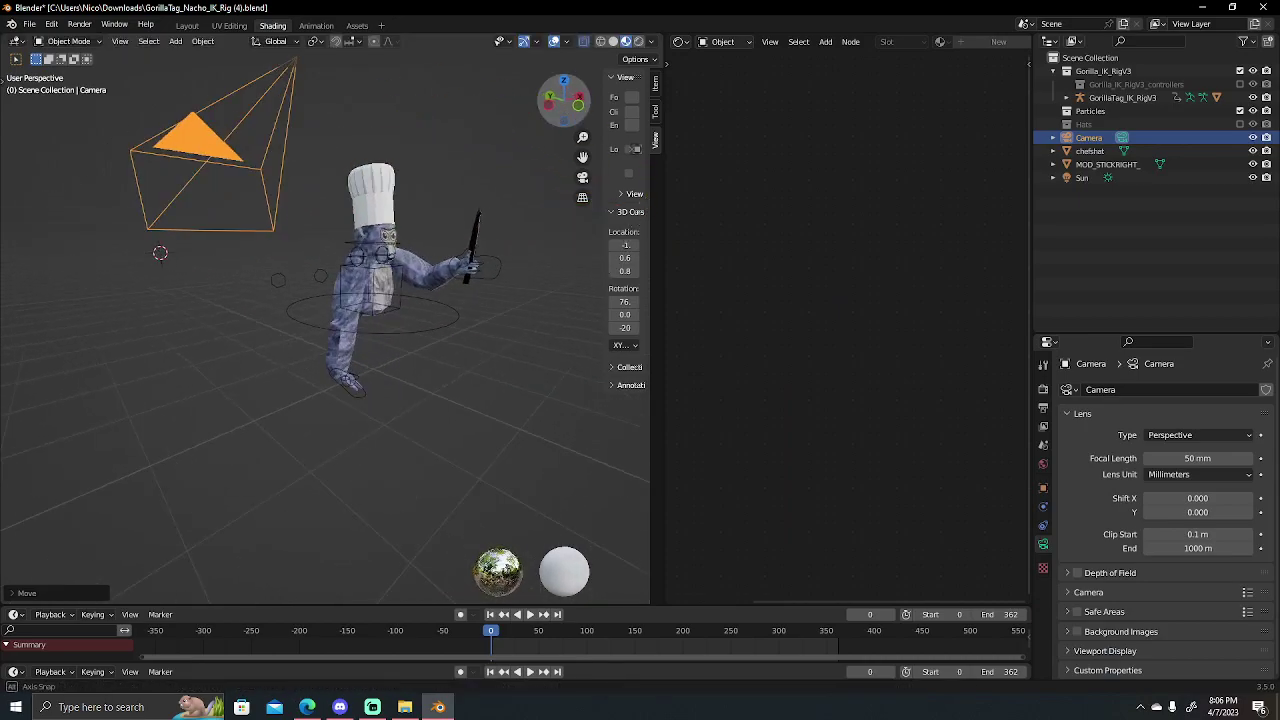
left_click_drag(561, 112, 567, 120)
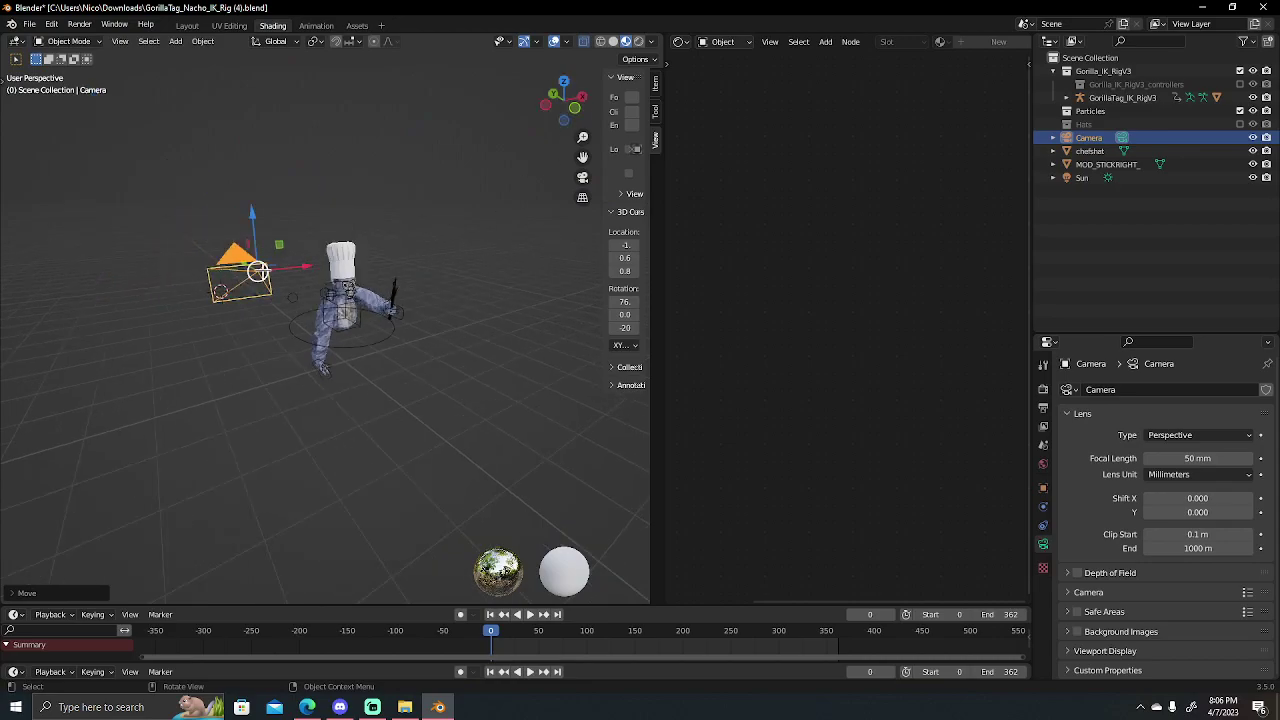
key("g")
left_click(477, 325)
left_click_drag(563, 100, 561, 108)
key("g")
left_click(637, 254)
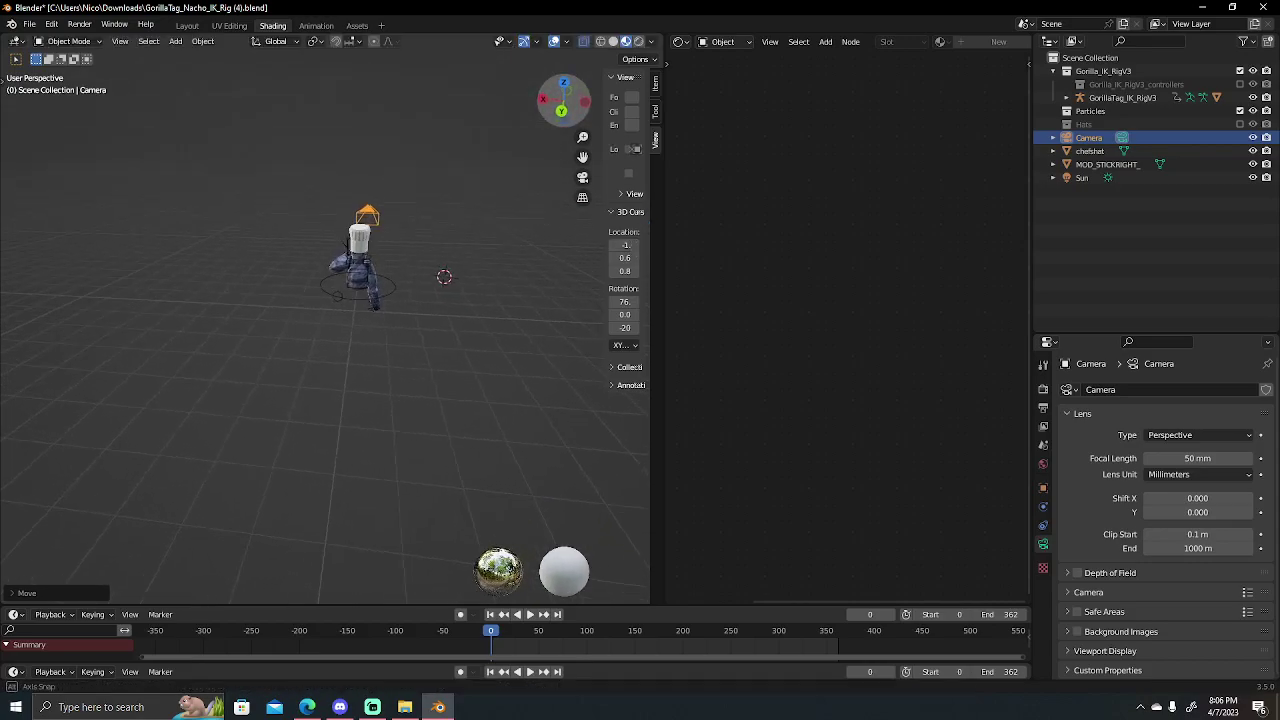
- Check the camera with Walk Navigation and lower it below the gorilla
scroll(461, 97, "up", 3)
scroll(461, 97, "up", 3)
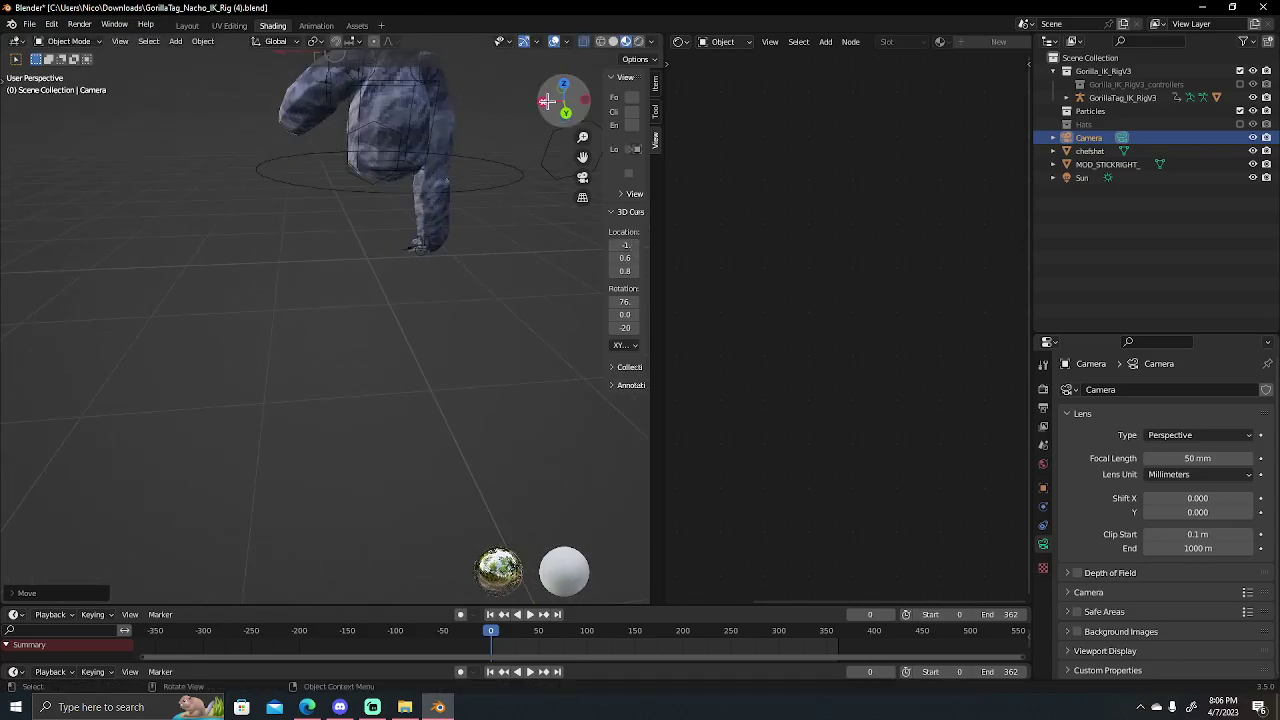
left_click_drag(547, 101, 556, 104)
scroll(436, 184, "up", 2)
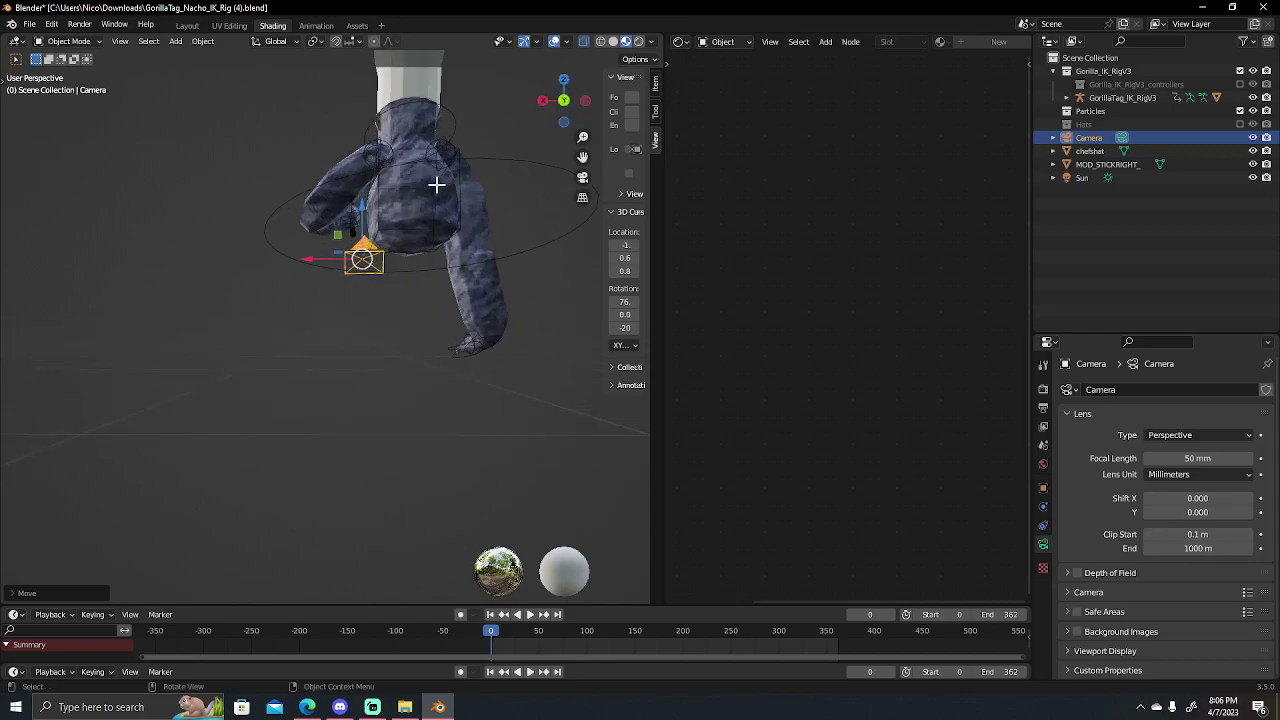
scroll(436, 184, "up", 2)
left_click(119, 40)
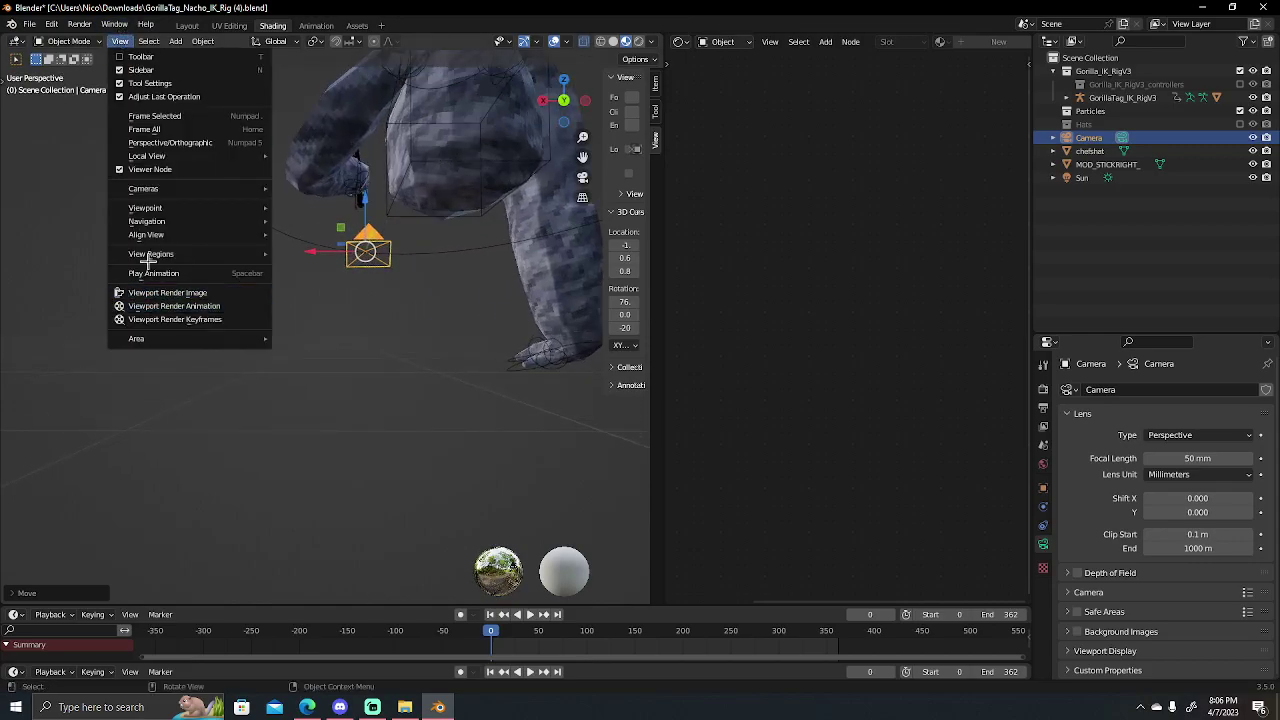
left_click(326, 477)
key("s")
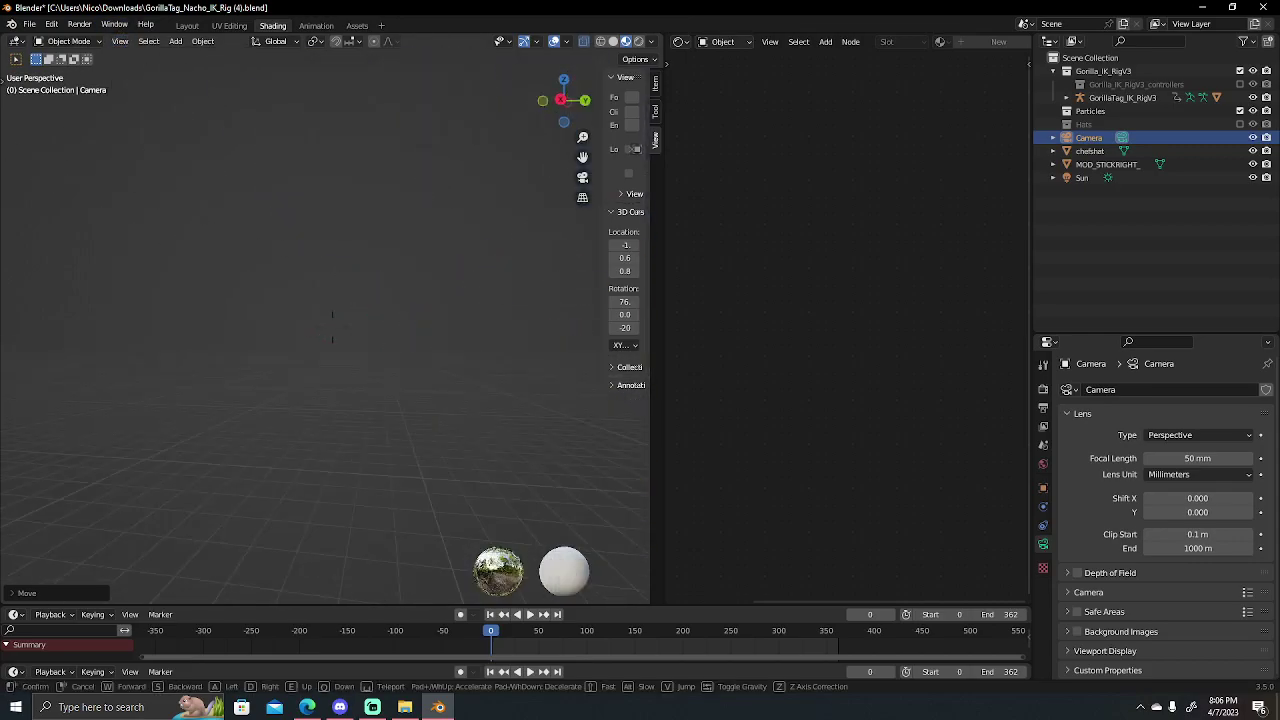
left_click(271, 457)
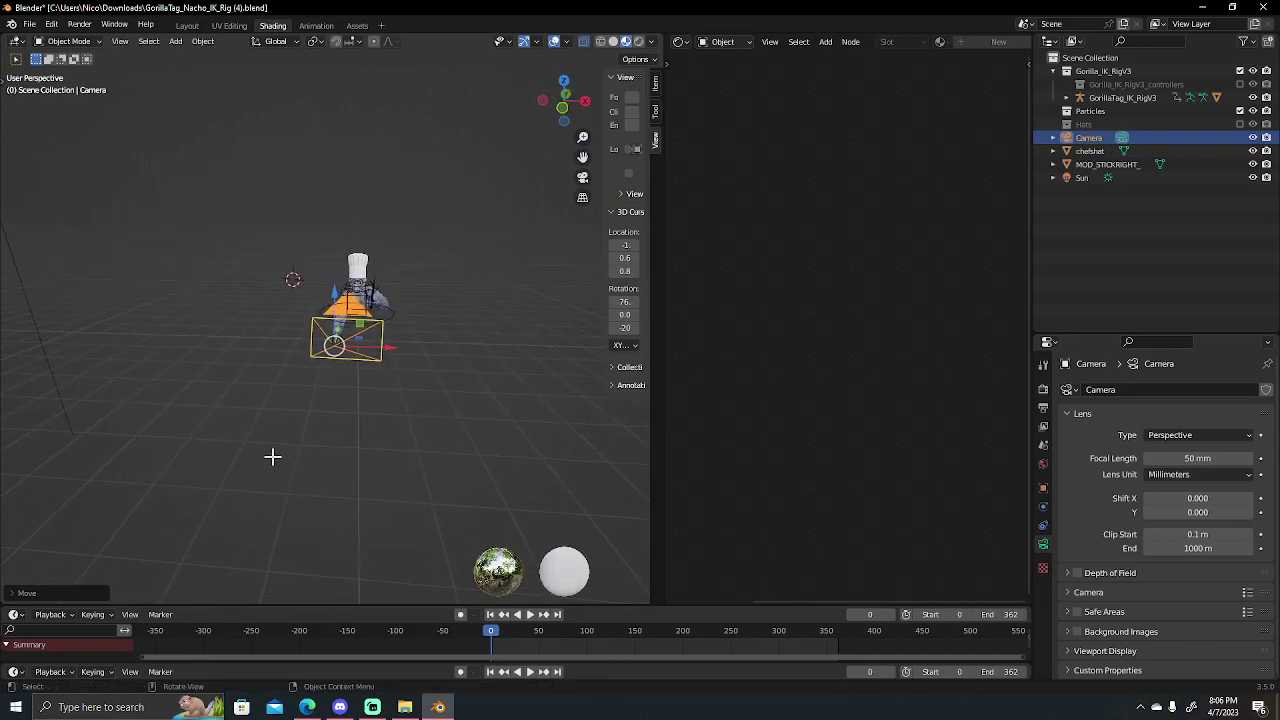
left_click_drag(332, 345, 308, 435)
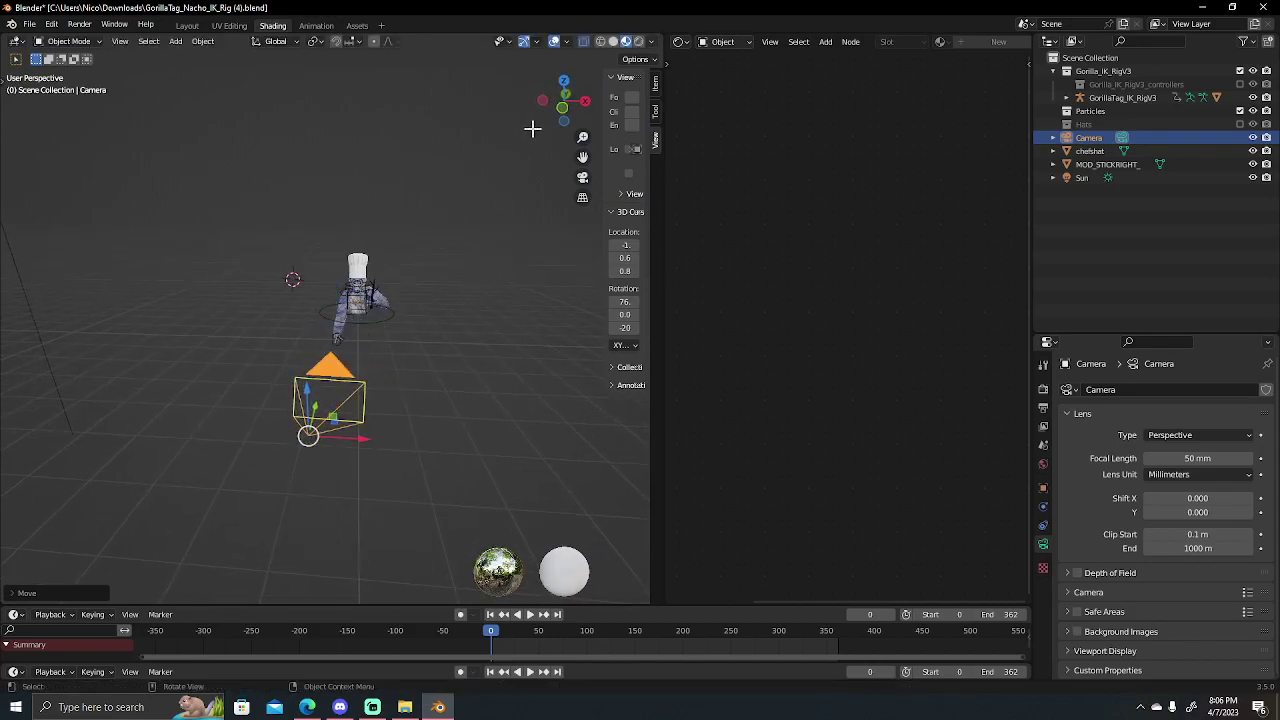
mouse_move(558, 104)
left_mouse_down()
mouse_move(430, 115)
mouse_move(137, 276)
left_mouse_up()
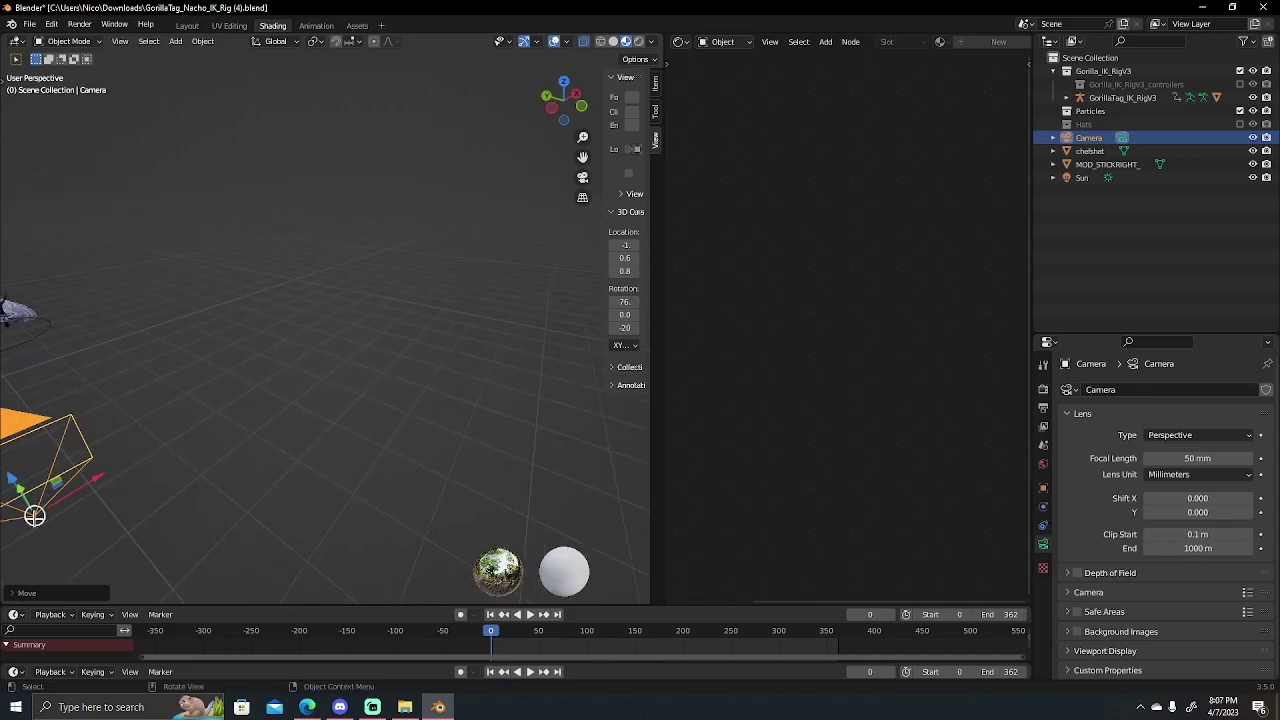
left_click_drag(35, 516, 36, 467)
- Walk the view again and nudge the camera right and up in front of the gorilla
left_click(119, 40)
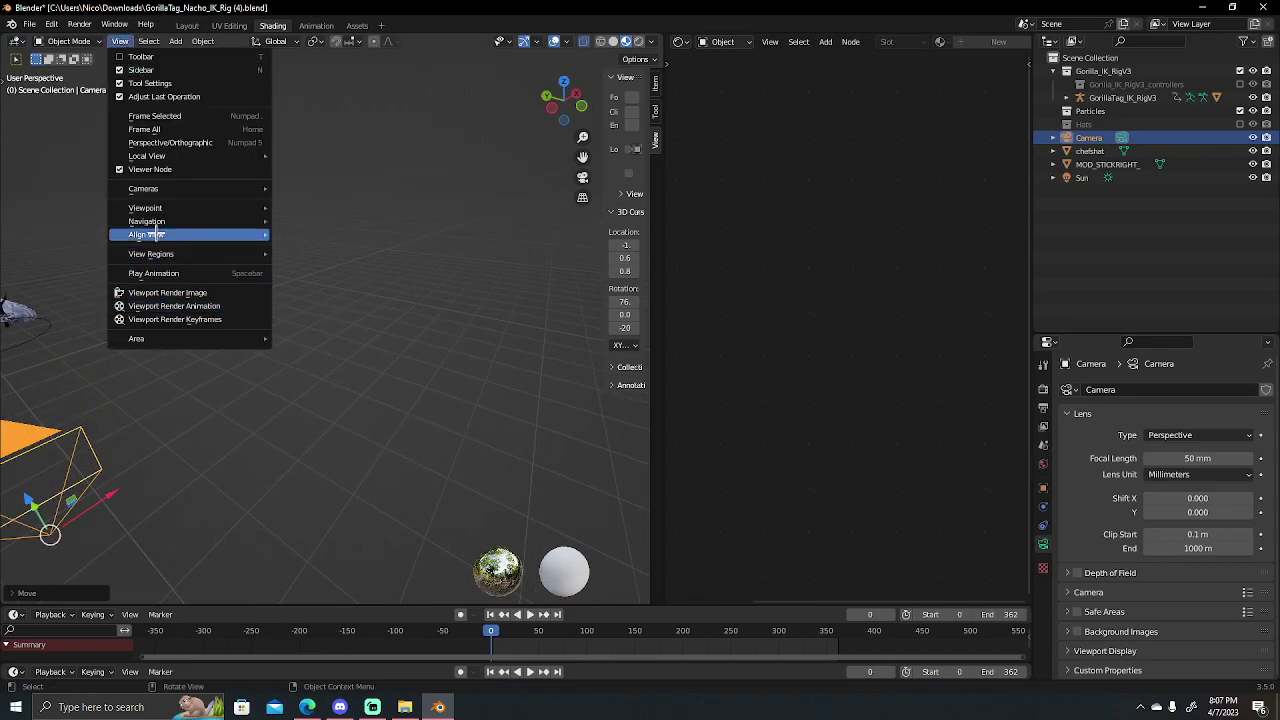
mouse_move(147, 221)
left_click(328, 480)
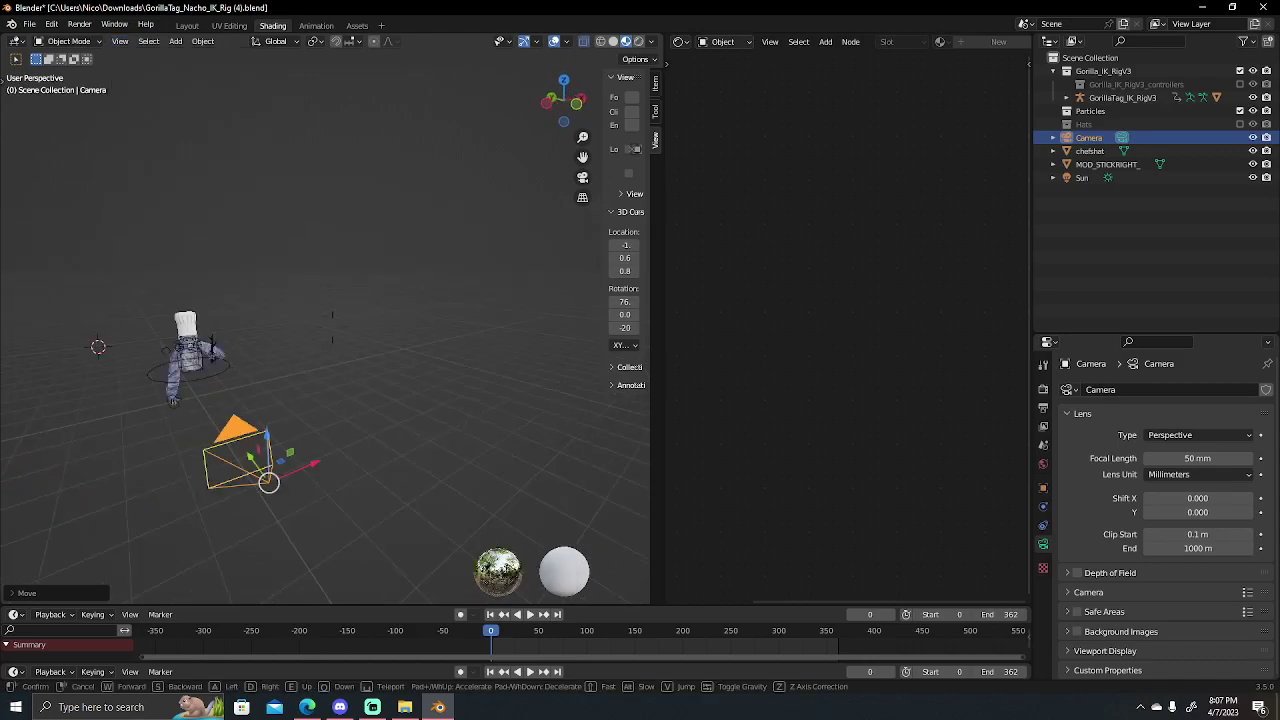
key("w")
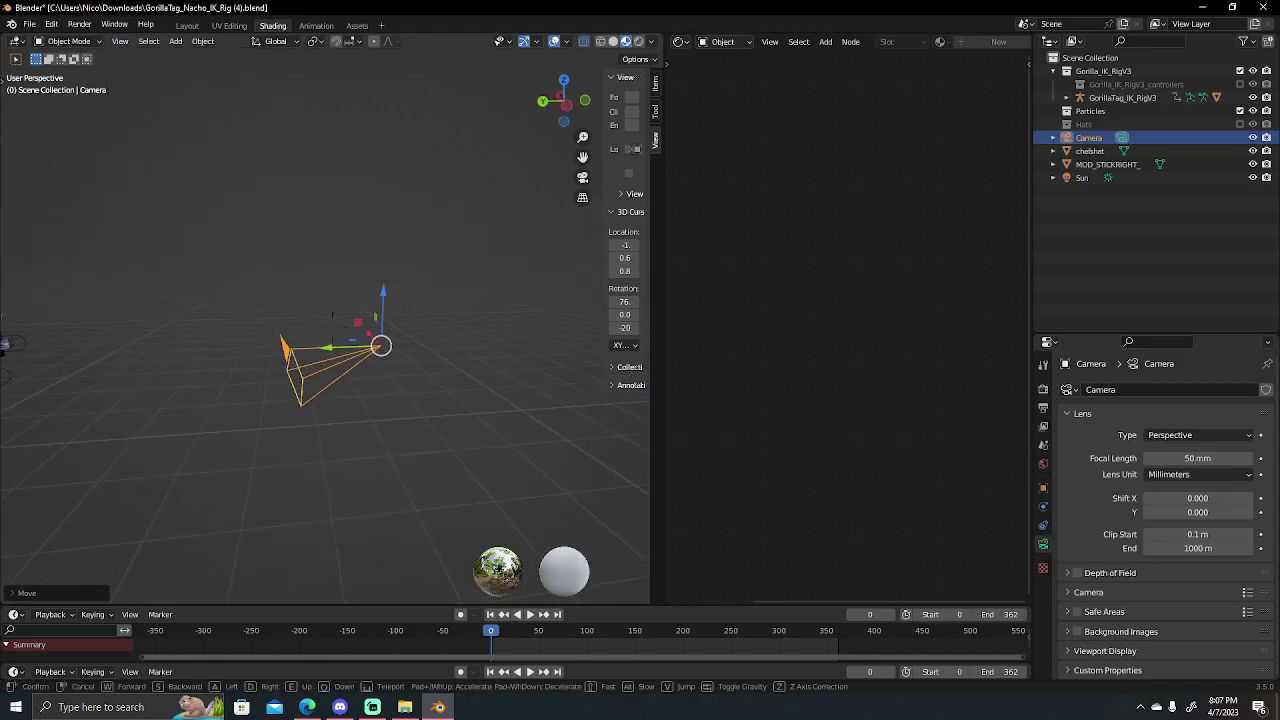
left_click(337, 414)
left_click_drag(326, 335, 480, 310)
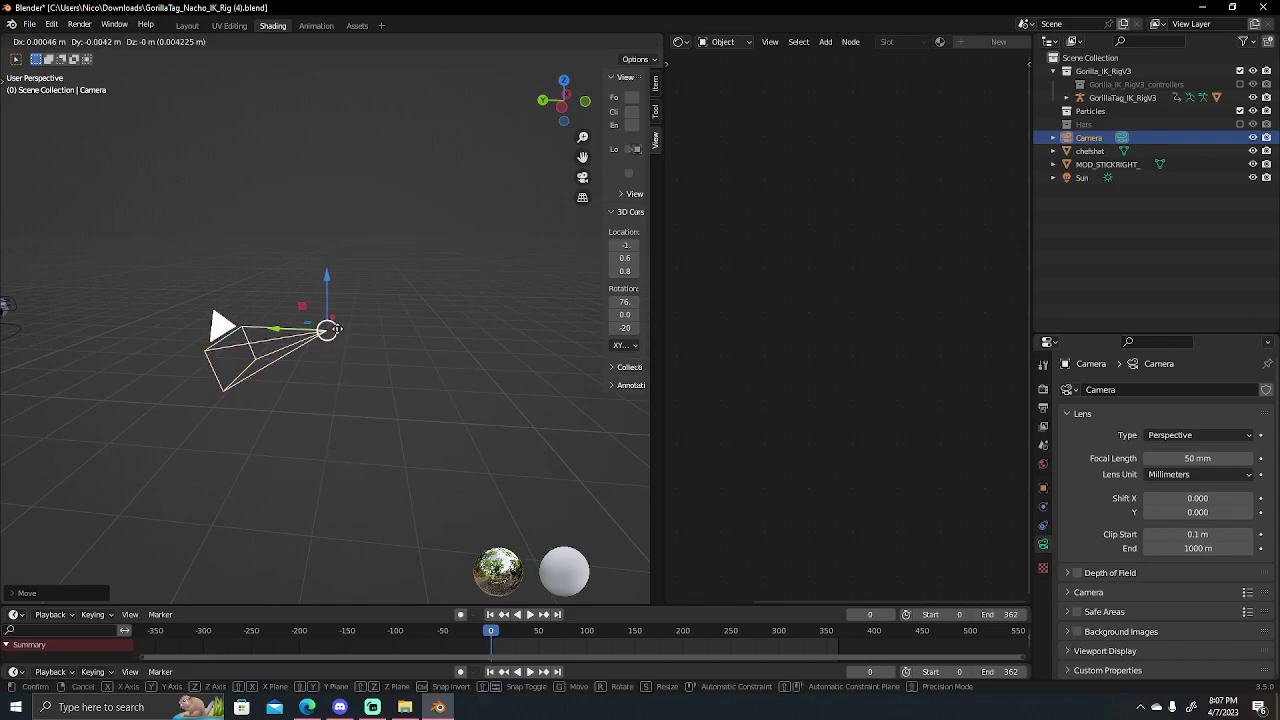
left_click_drag(485, 252, 495, 247)
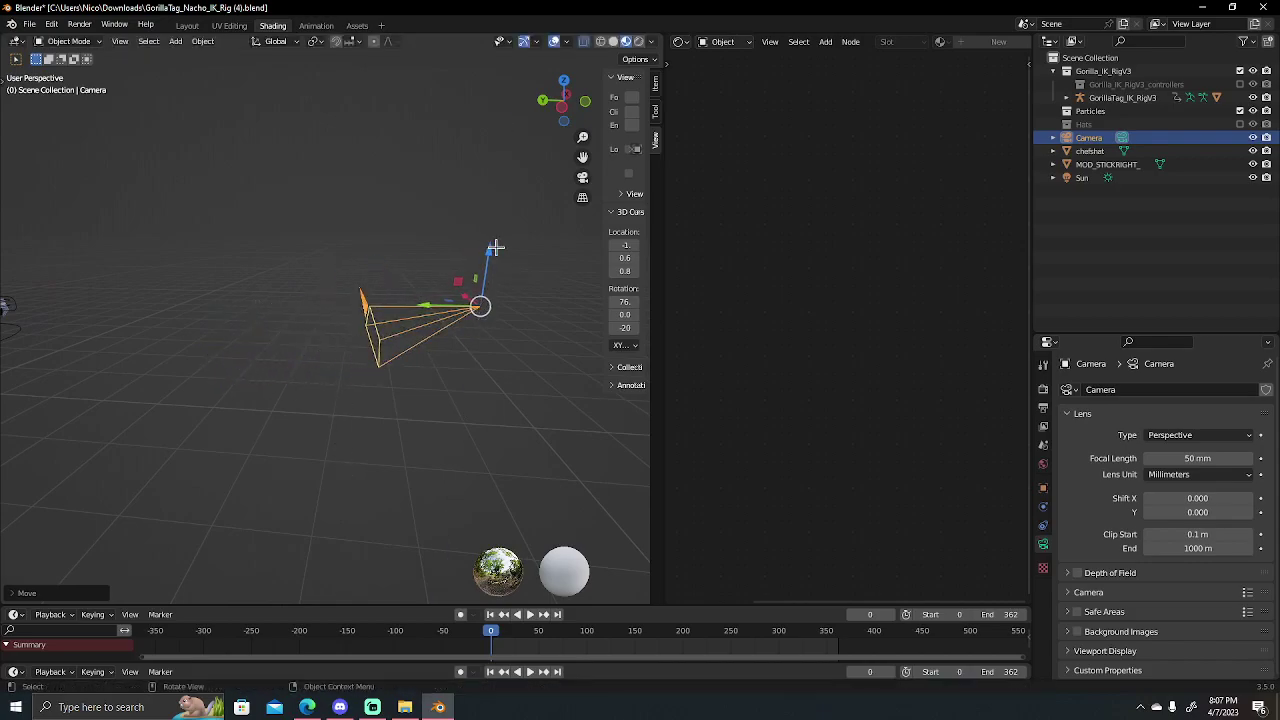
left_click_drag(563, 105, 353, 179)
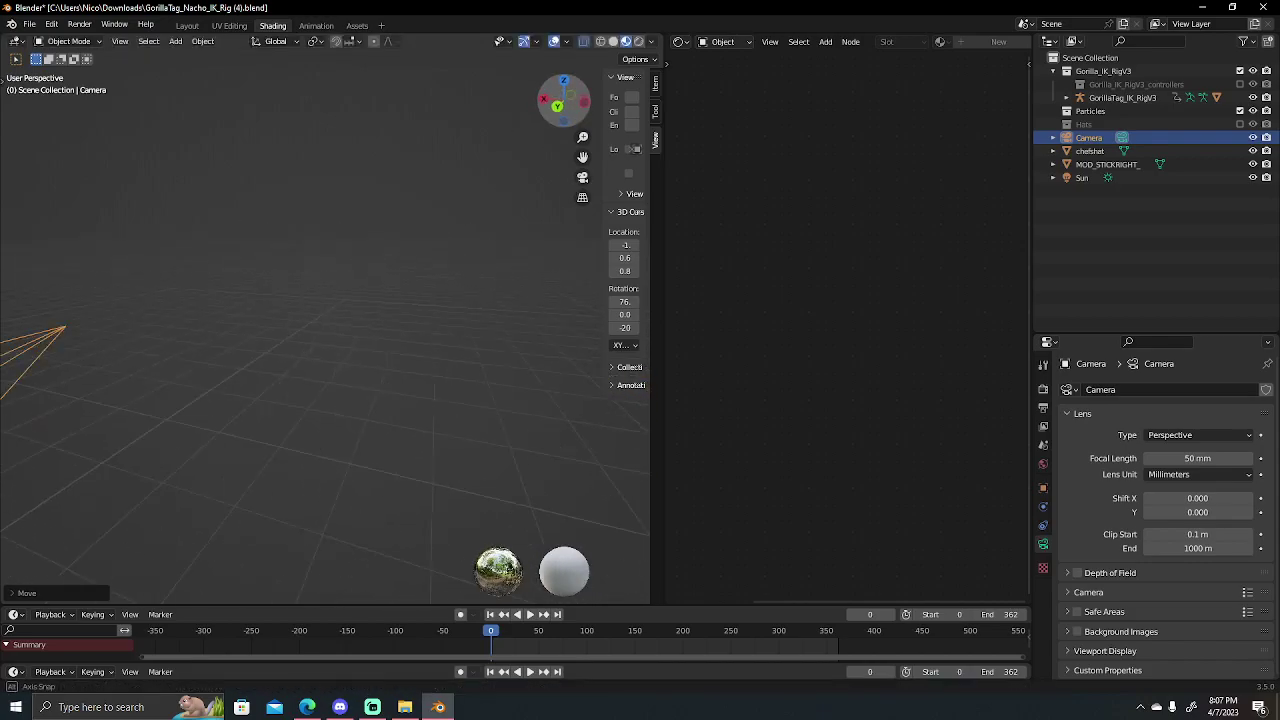
left_click(120, 41)
mouse_move(147, 221)
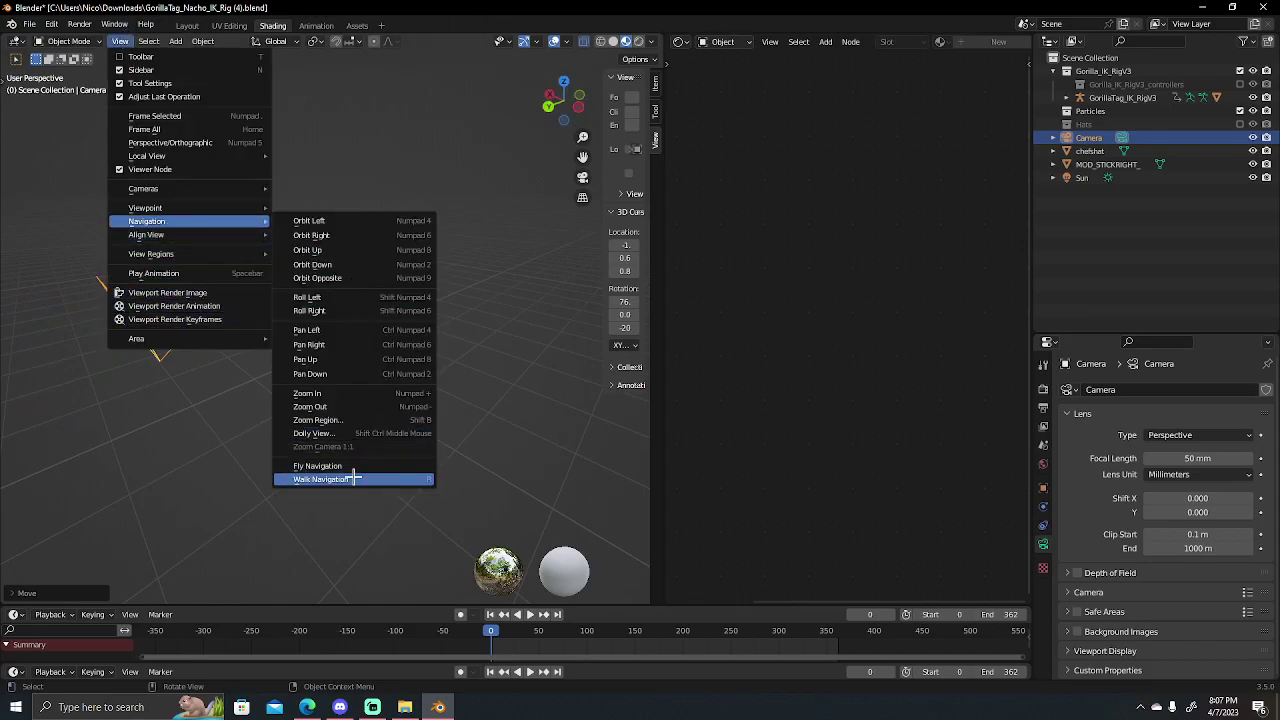
left_click(320, 479)
key("d")
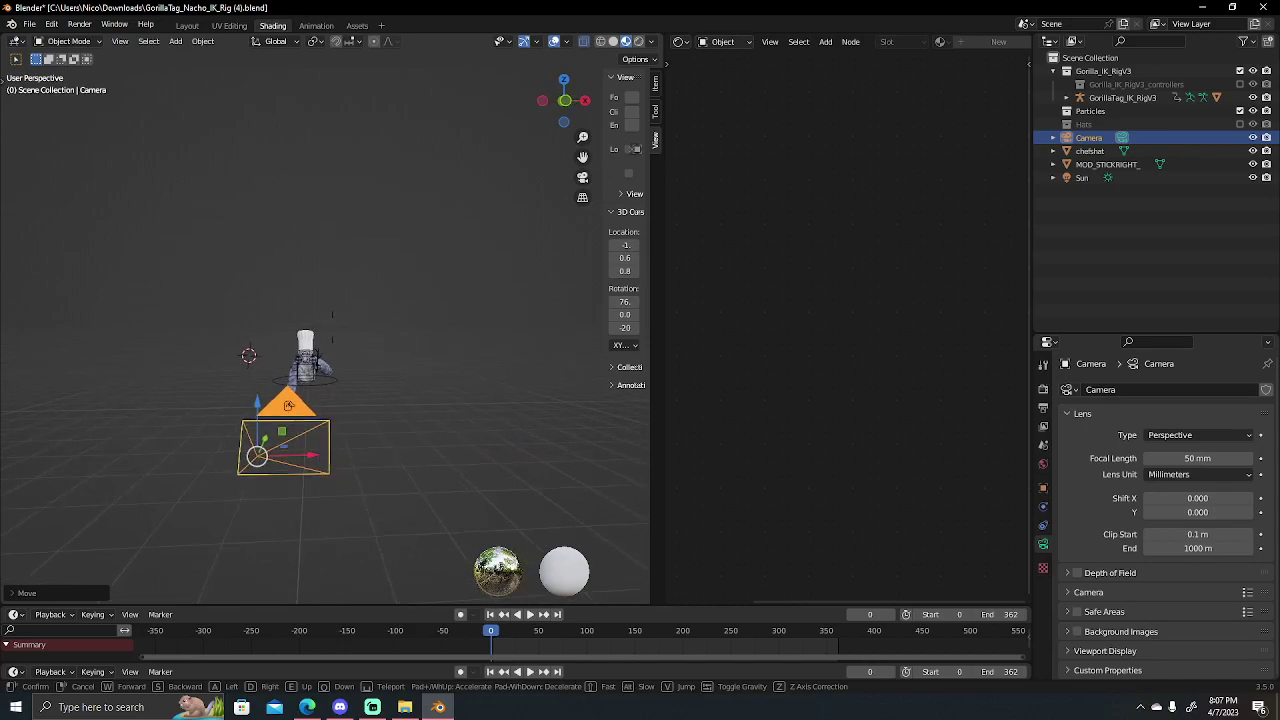
left_click(352, 484)
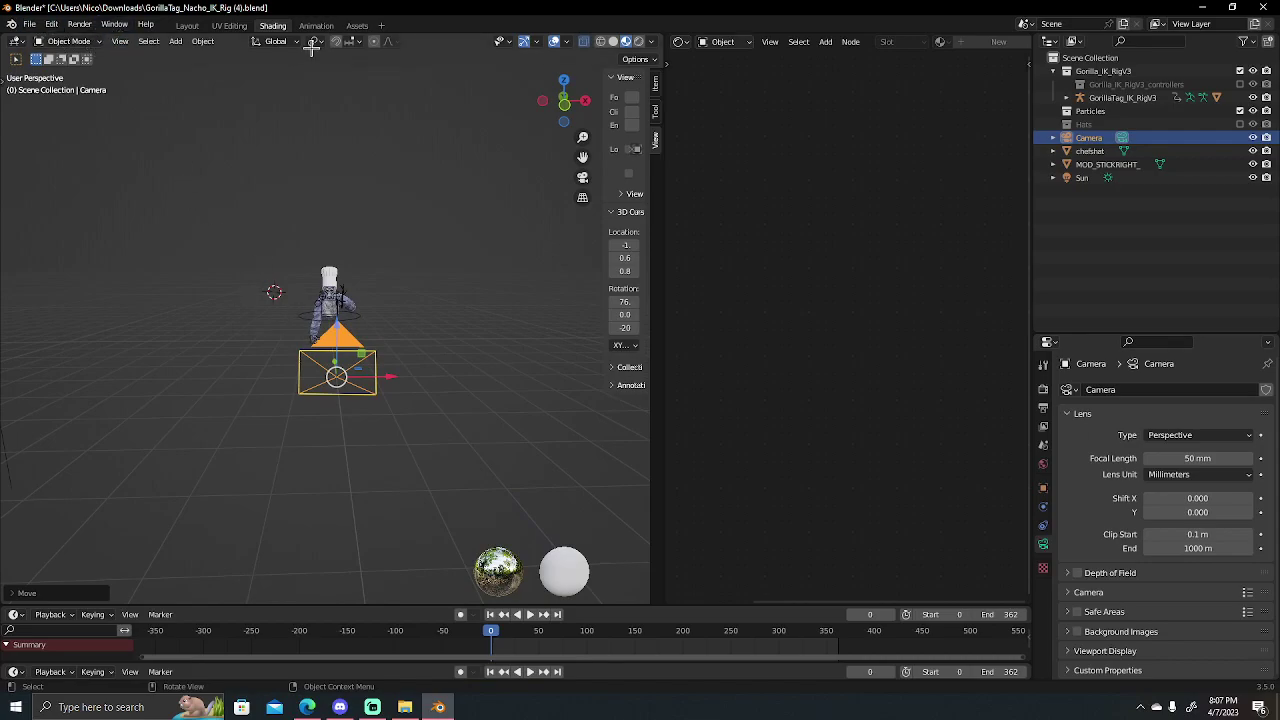
- In Layout, hide the viewport overlays and rotate the camera
left_click(182, 25)
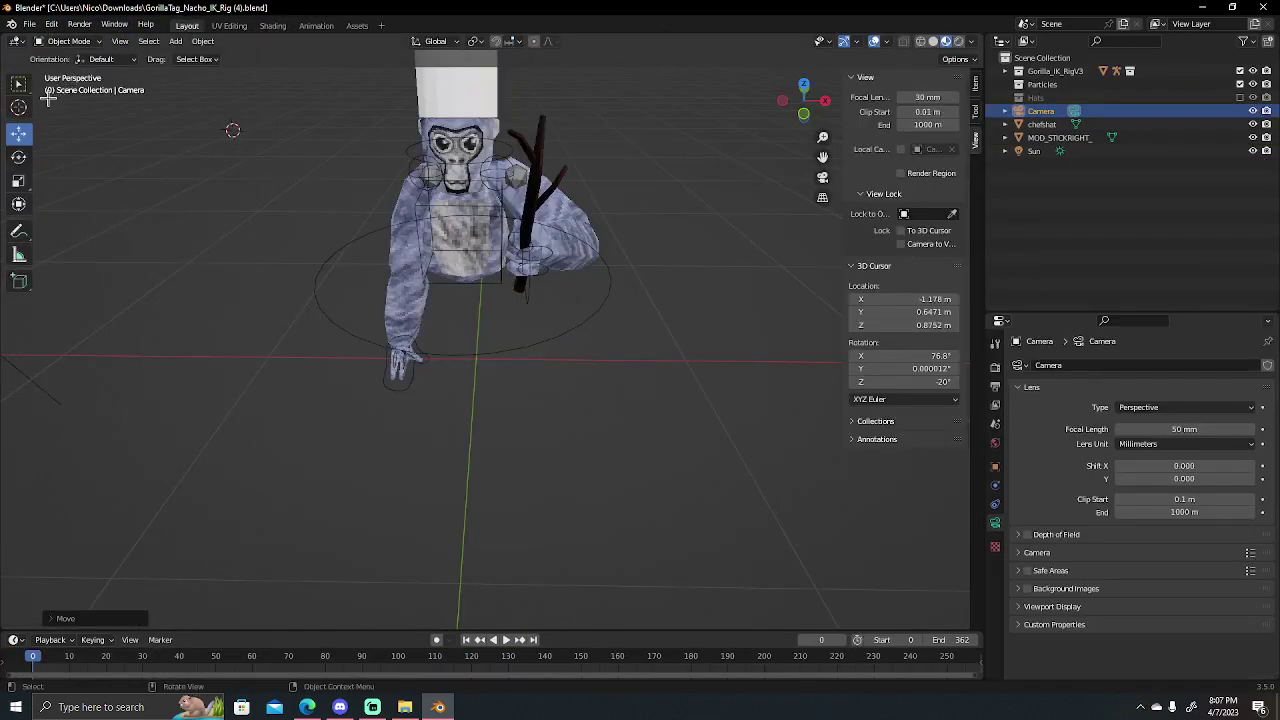
mouse_move(803, 100)
left_mouse_down()
mouse_move(760, 110)
mouse_move(780, 110)
left_mouse_up()
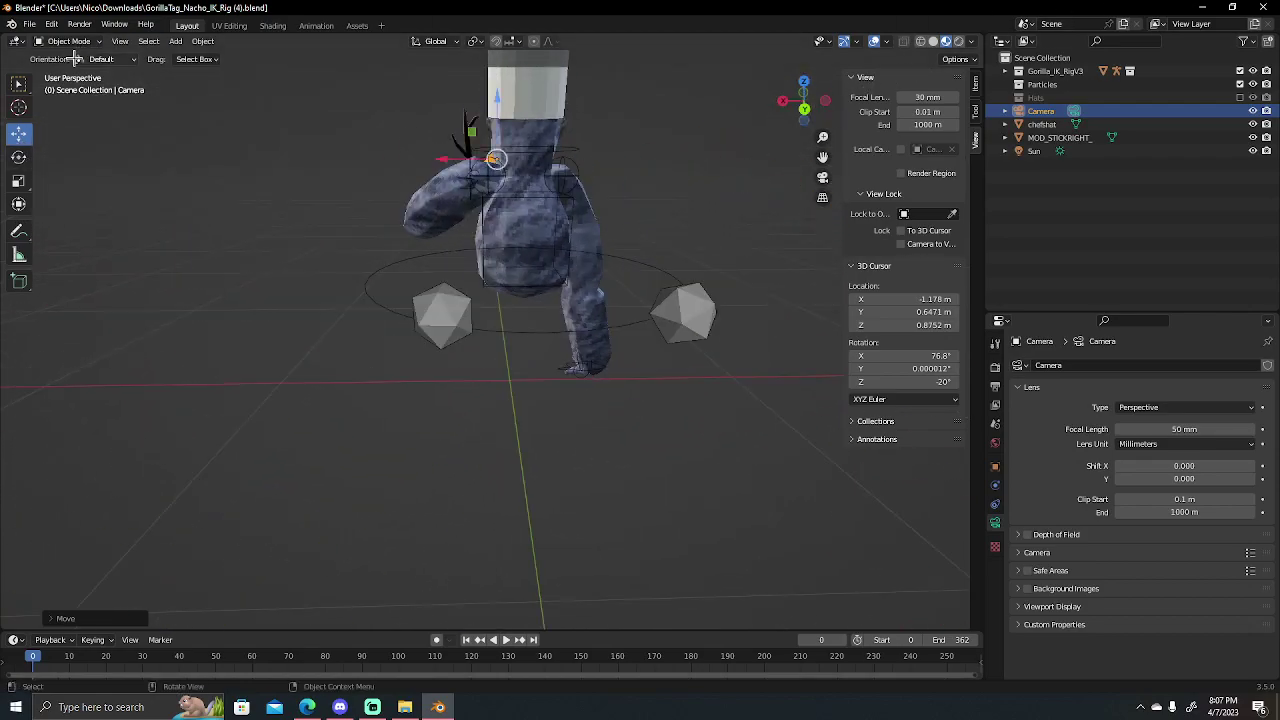
left_click(115, 41)
left_click(843, 41)
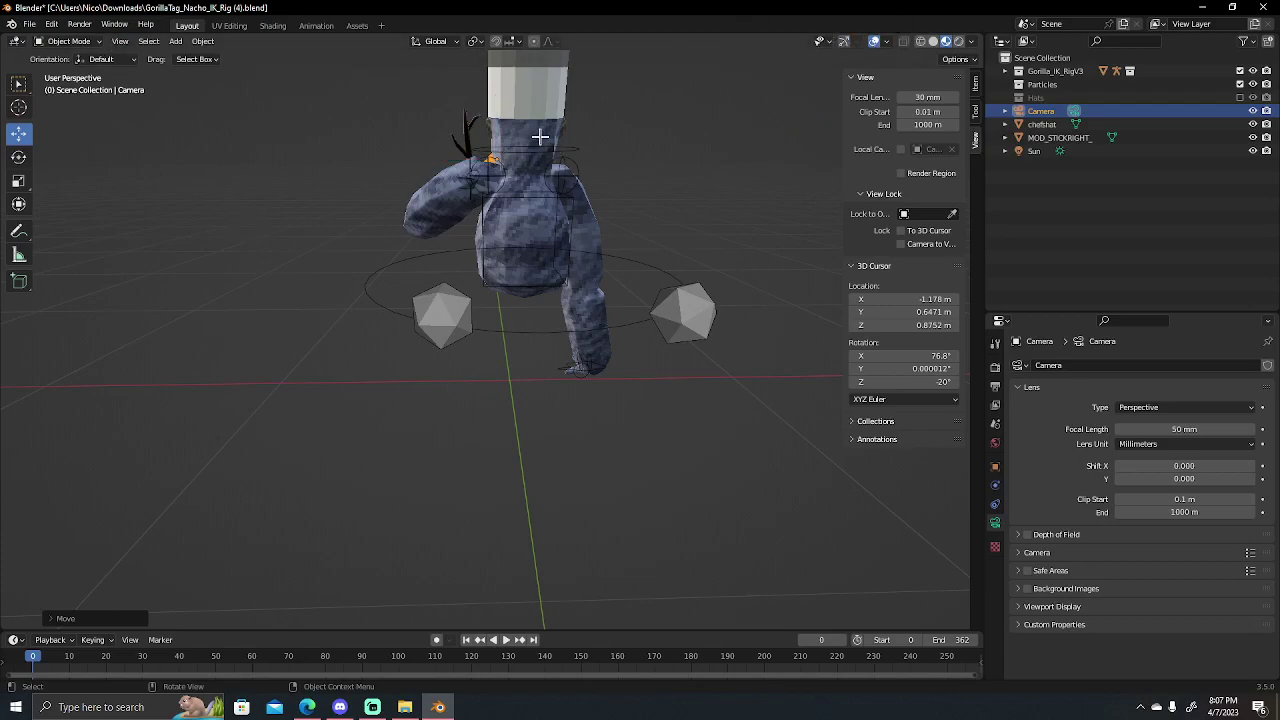
key("r")
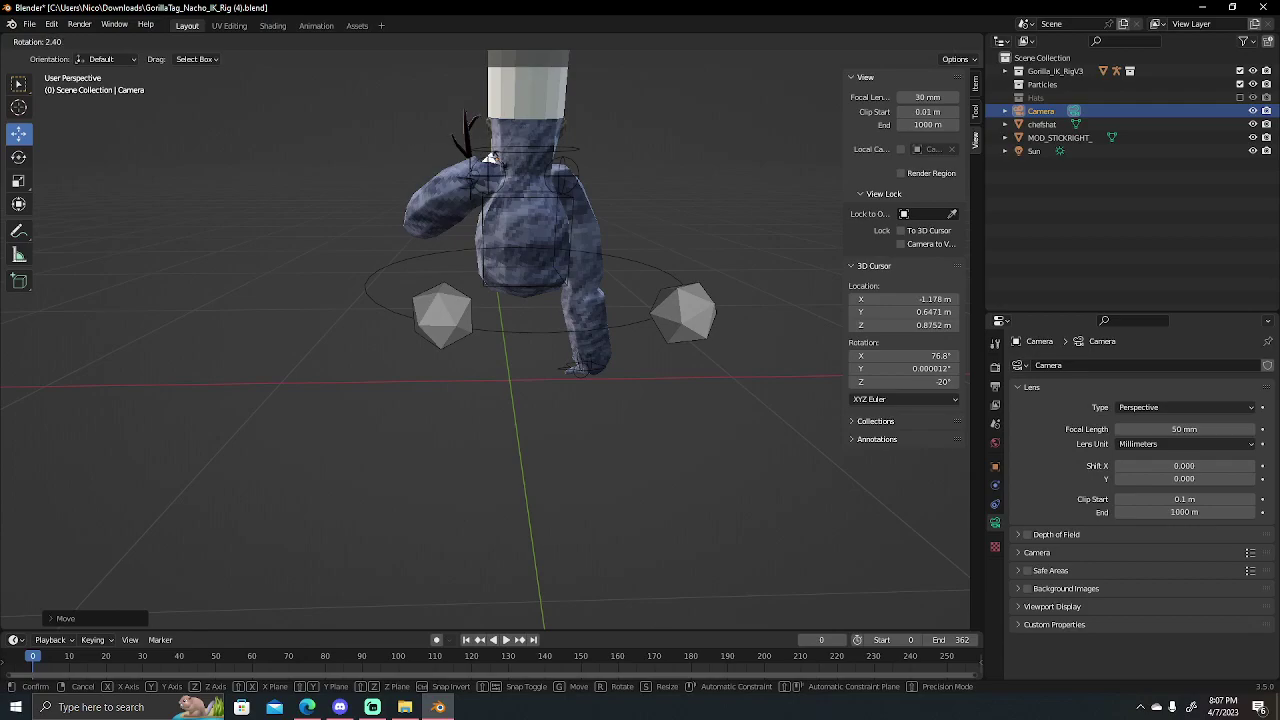
left_click(495, 157)
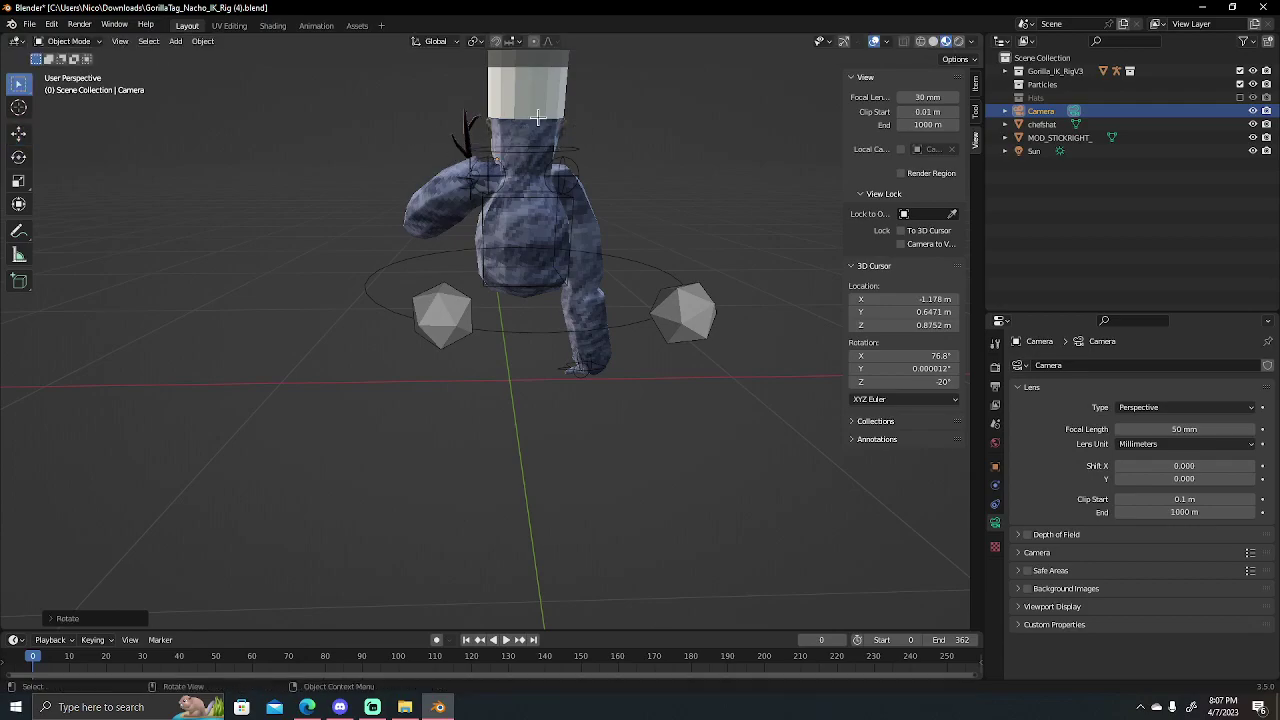
- Walk Navigation to a viewpoint showing the old camera and the chef-hatted gorilla
left_click(121, 42)
mouse_move(146, 234)
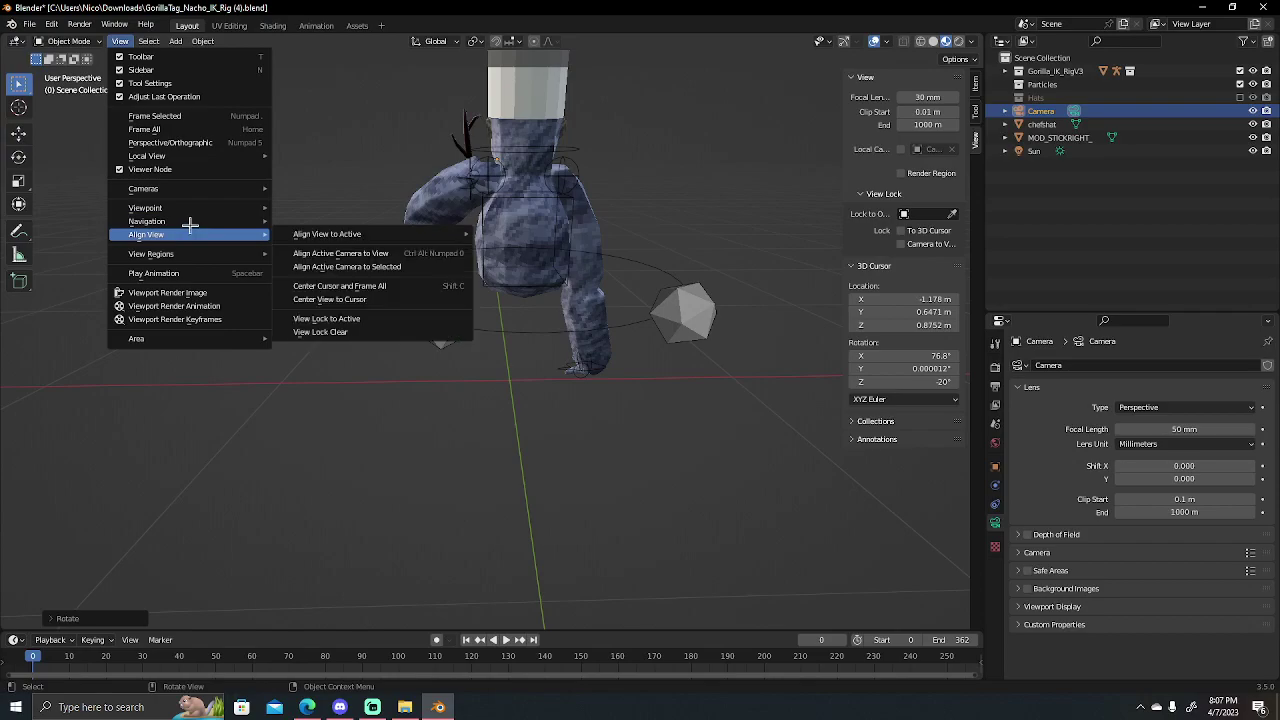
left_click(370, 479)
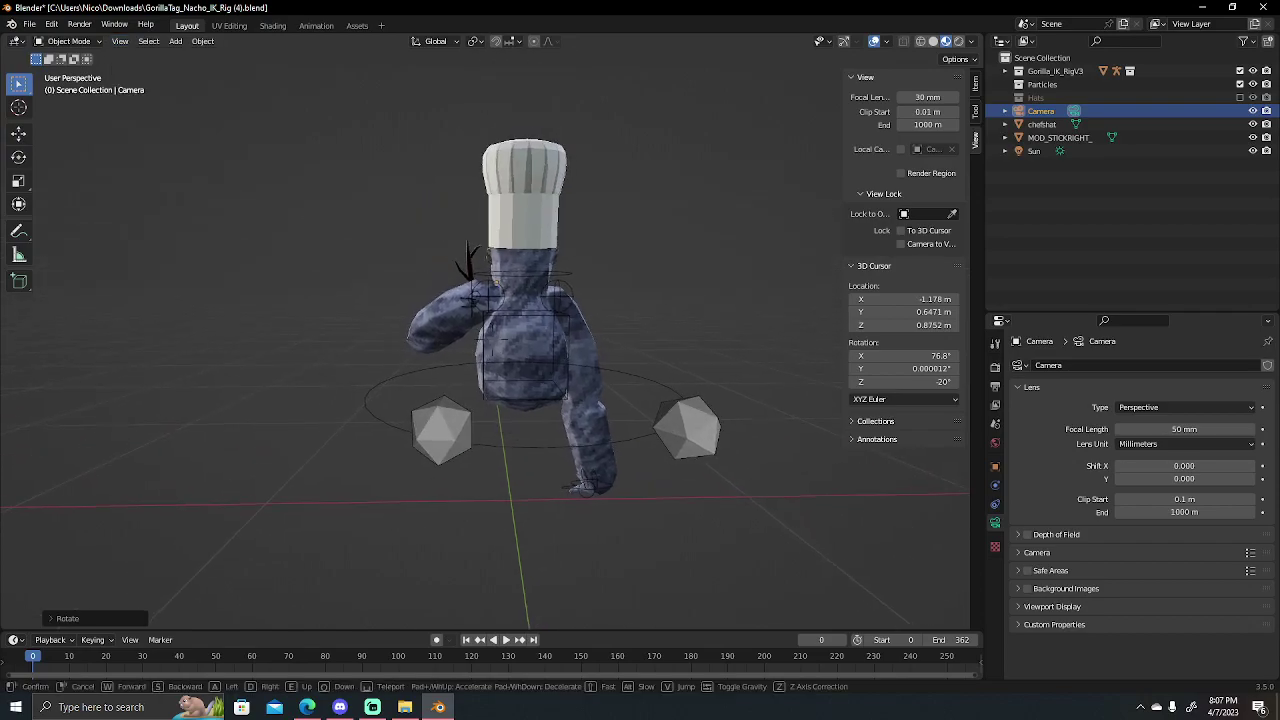
key("s")
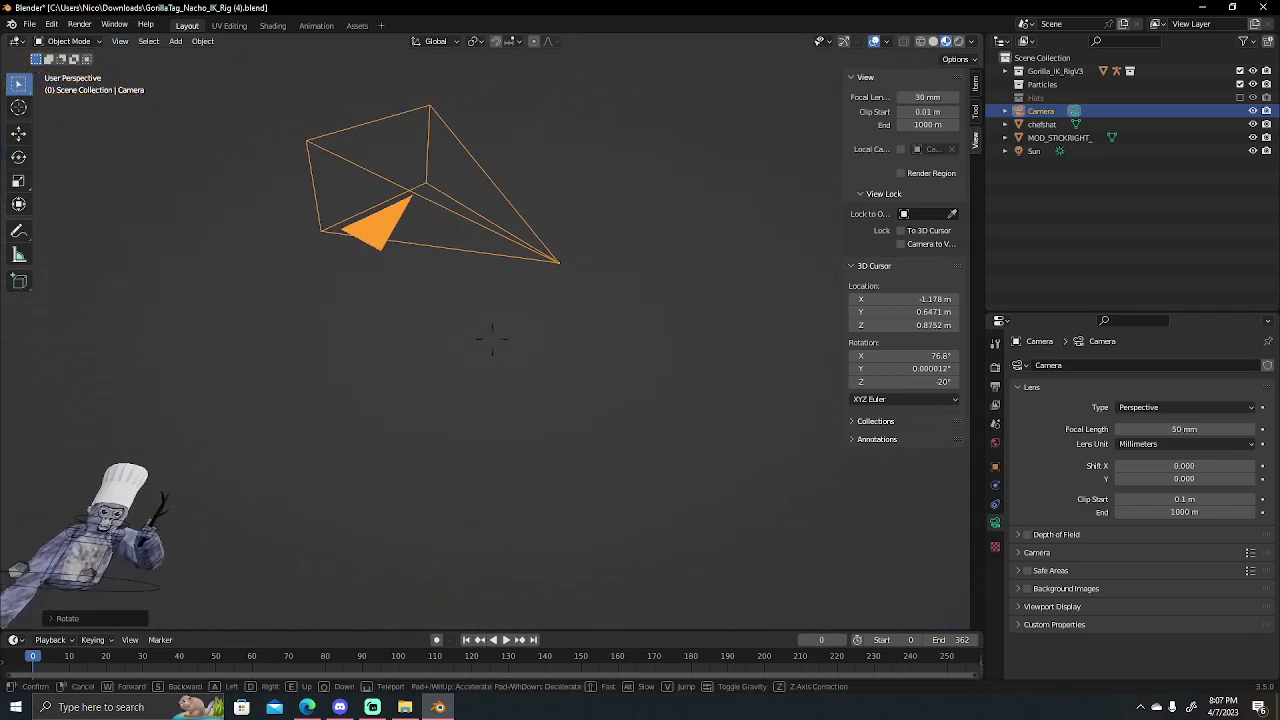
key("w")
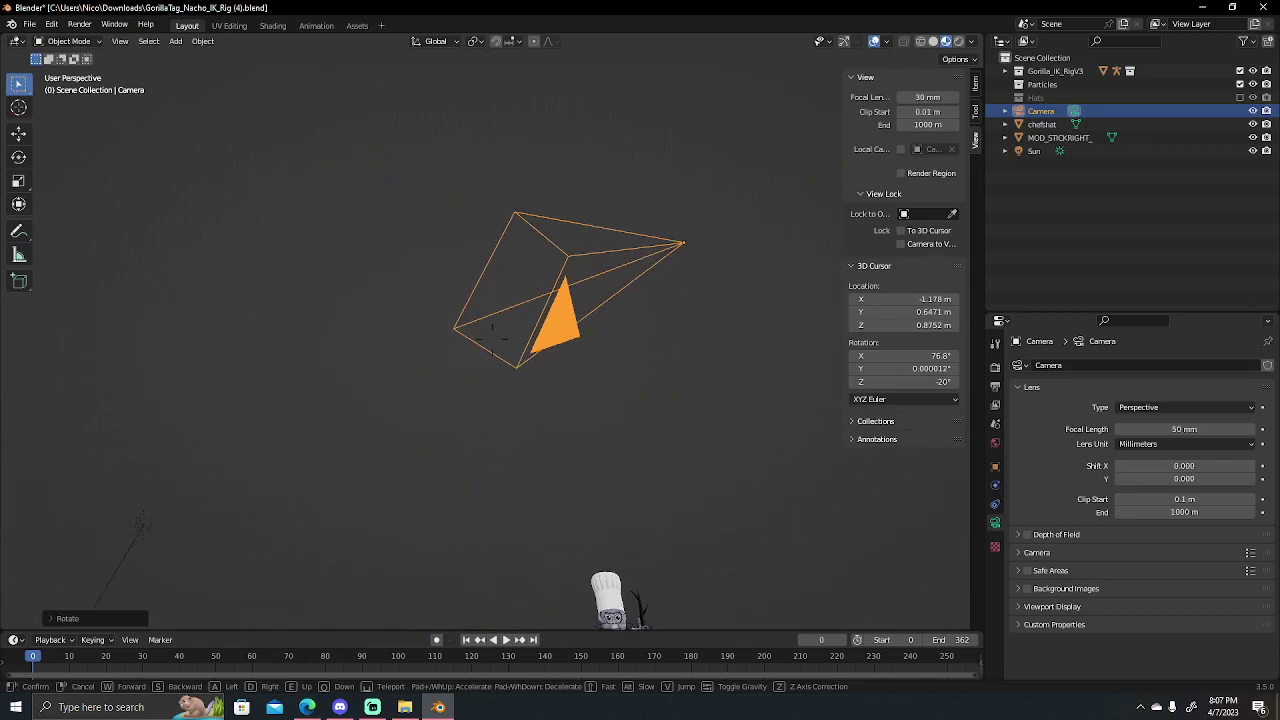
key("s")
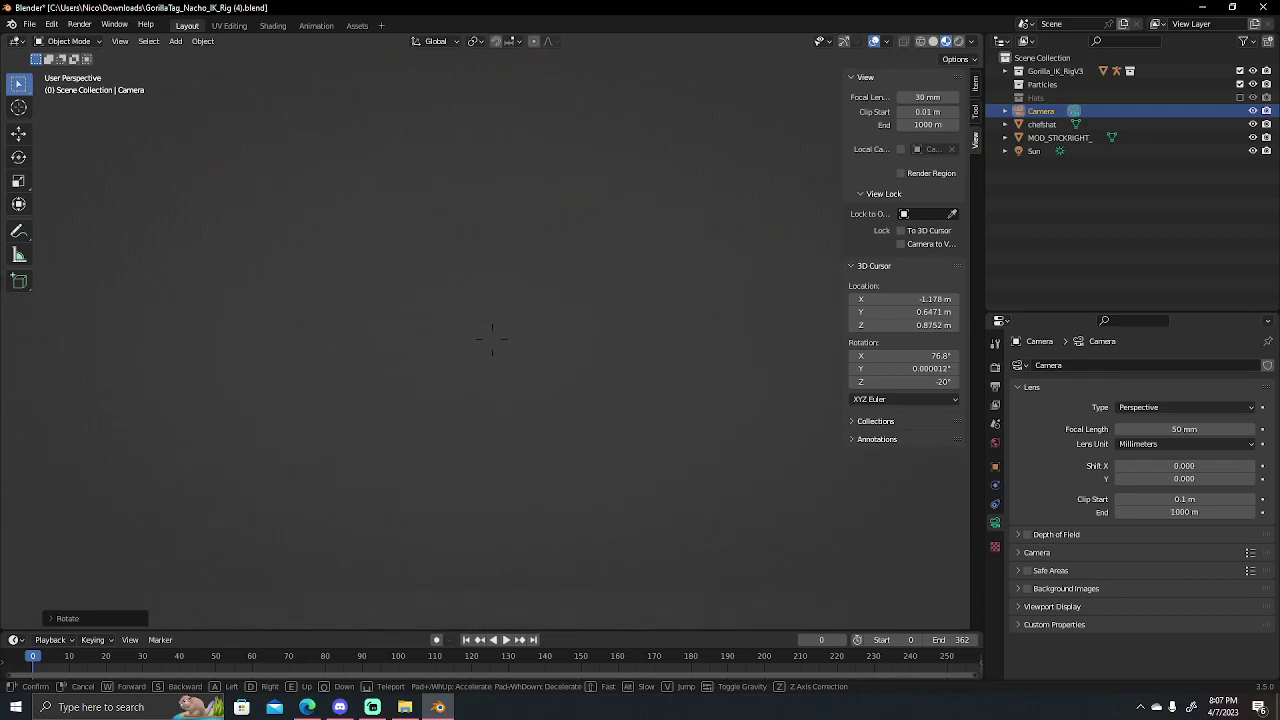
key("s")
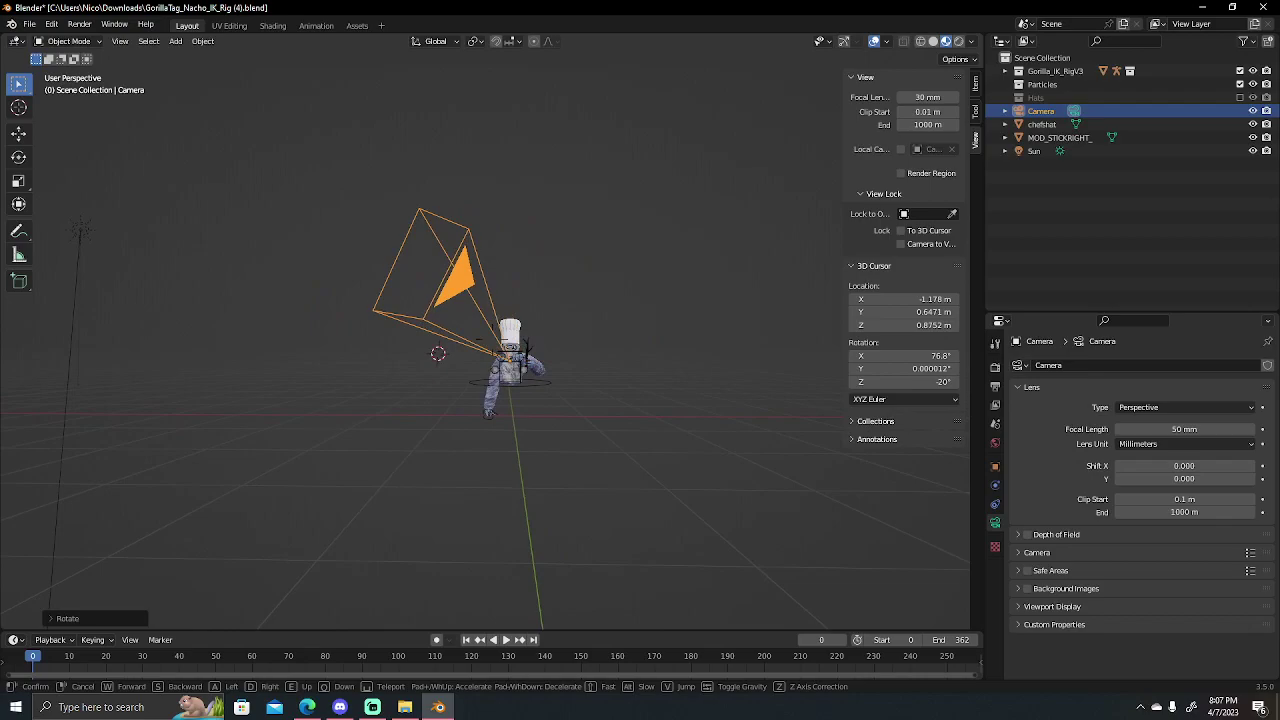
key("w")
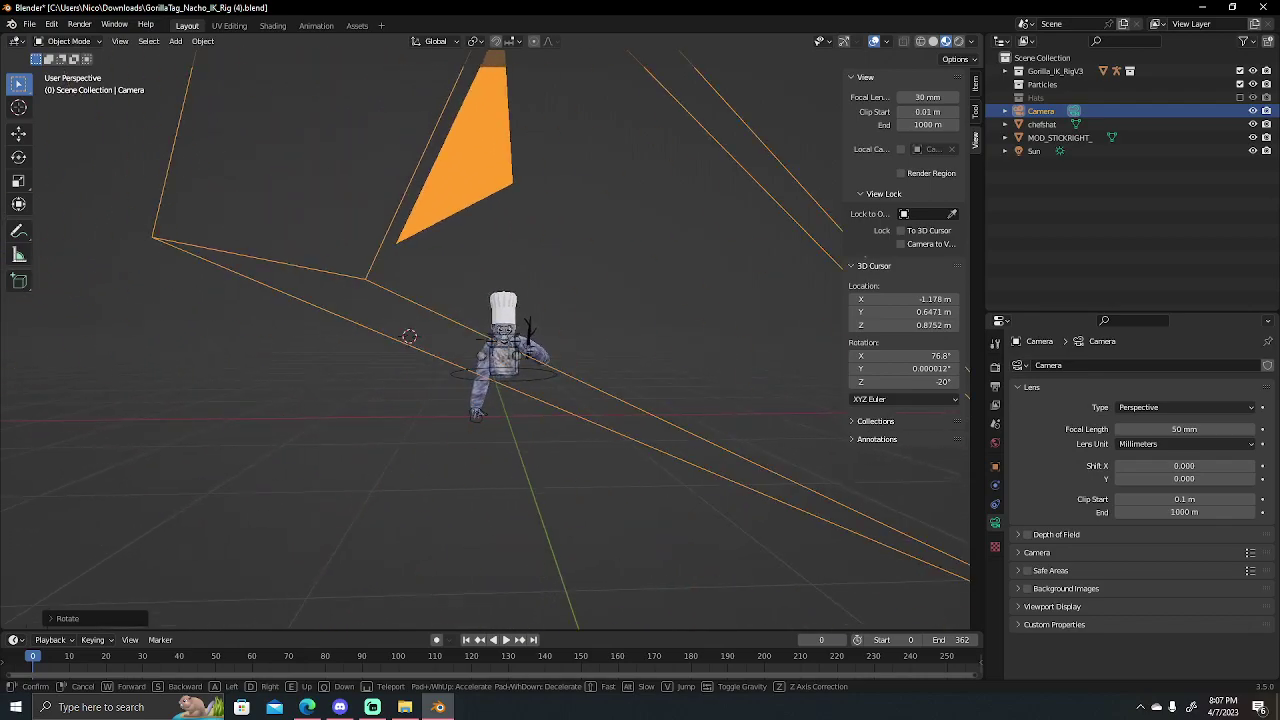
left_click(362, 473)
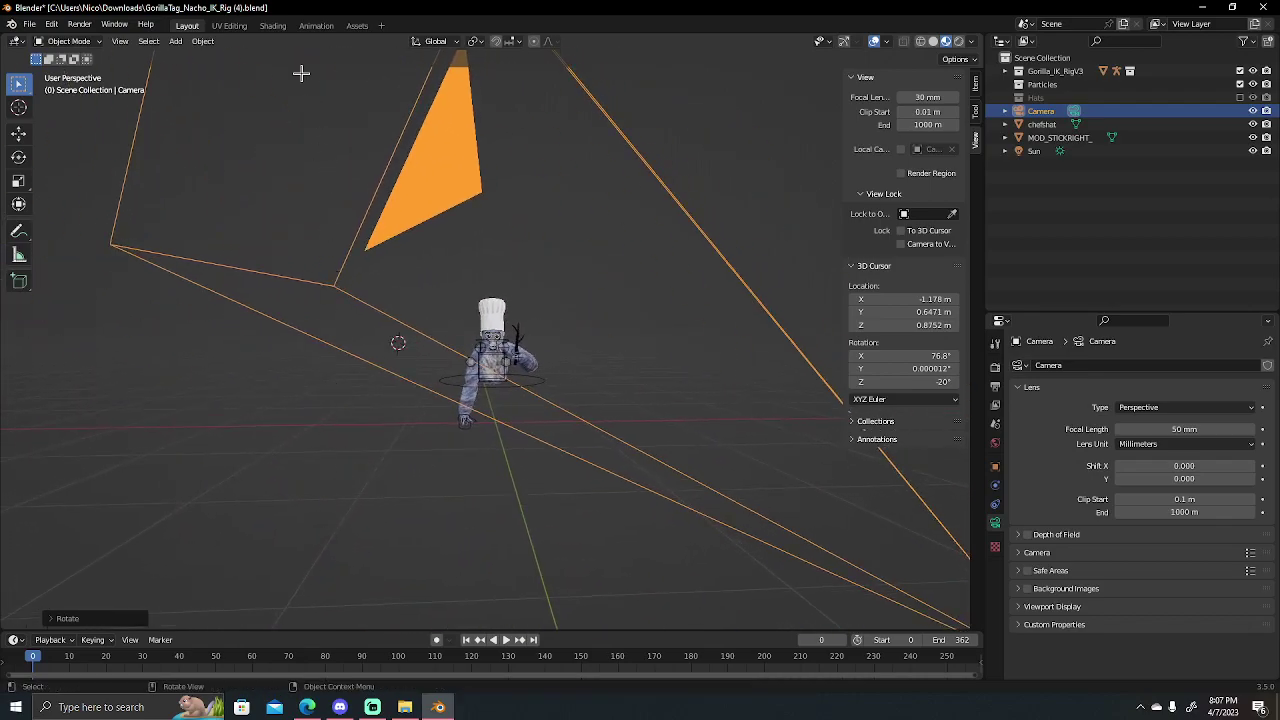
- Open the Add menu in the 3D viewport header
left_click(120, 41)
left_click(148, 41)
left_click(180, 41)
left_click(177, 42)
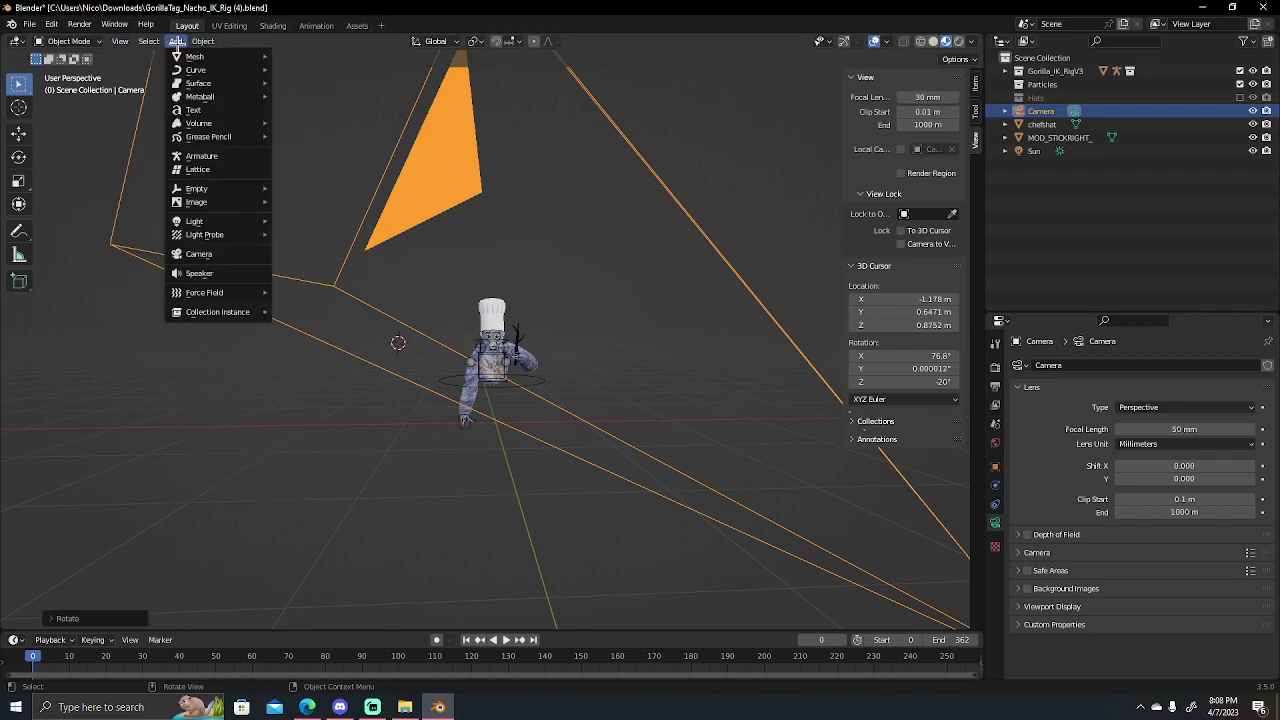
- Add a new camera and delete the old one
left_click(196, 254)
left_click(672, 208)
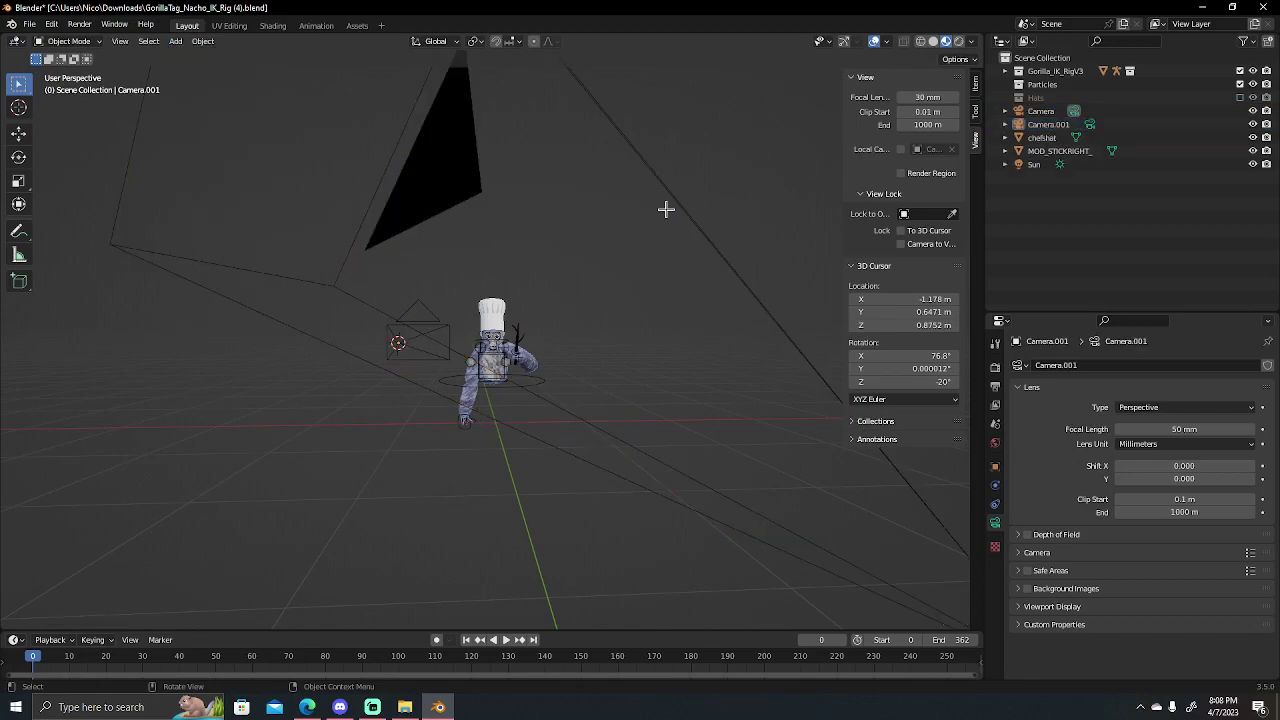
right_click(670, 210)
left_click(617, 421)
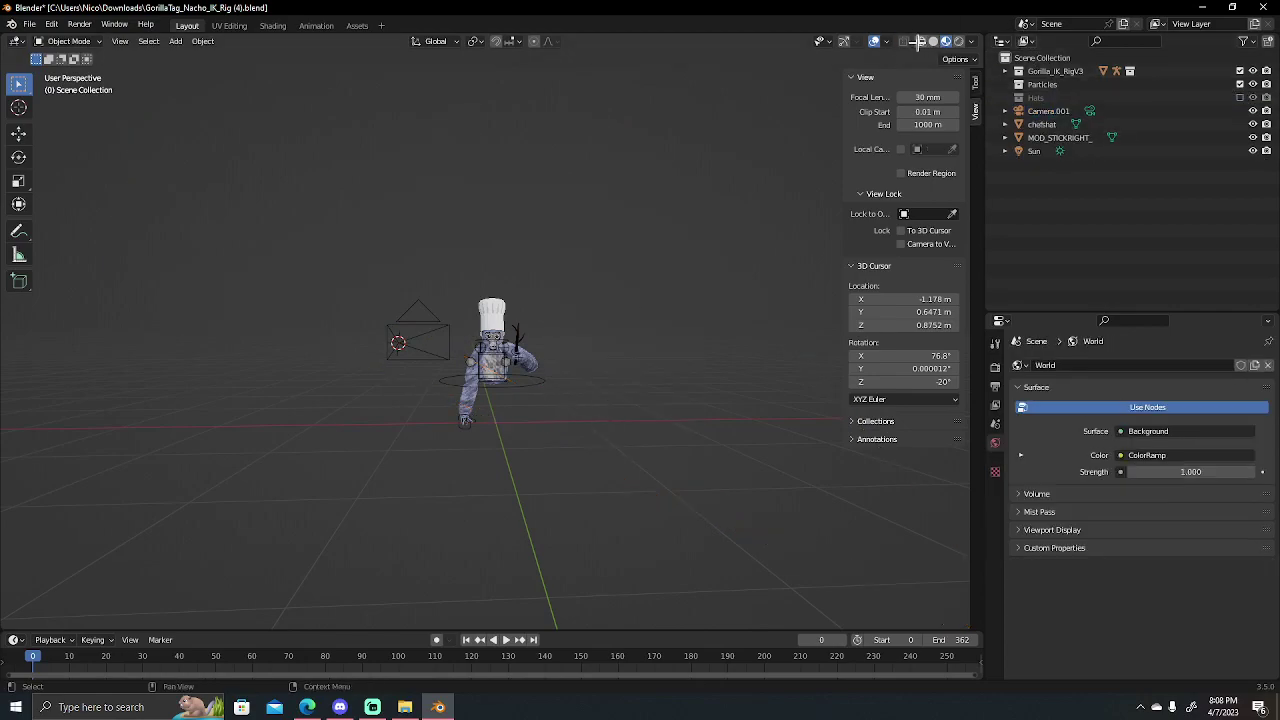
- Switch to Rendered shading, hide the N sidebar, and pick the Move tool
left_click(958, 41)
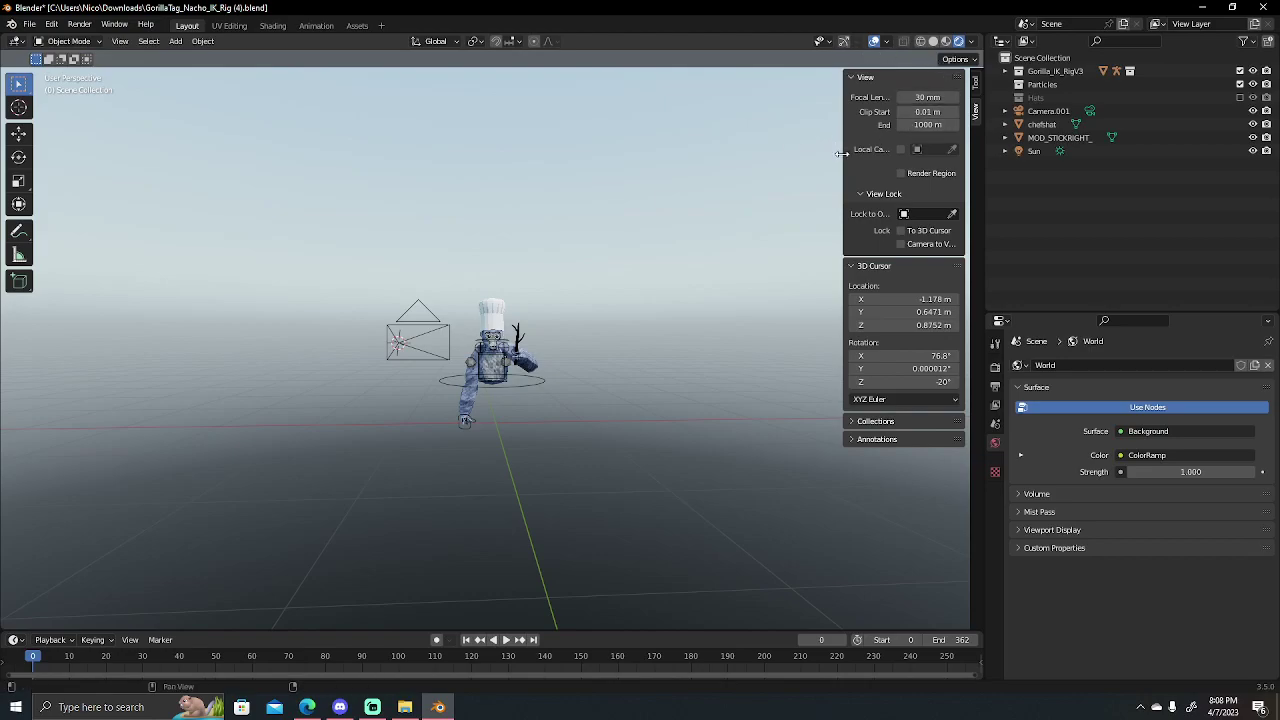
key("n")
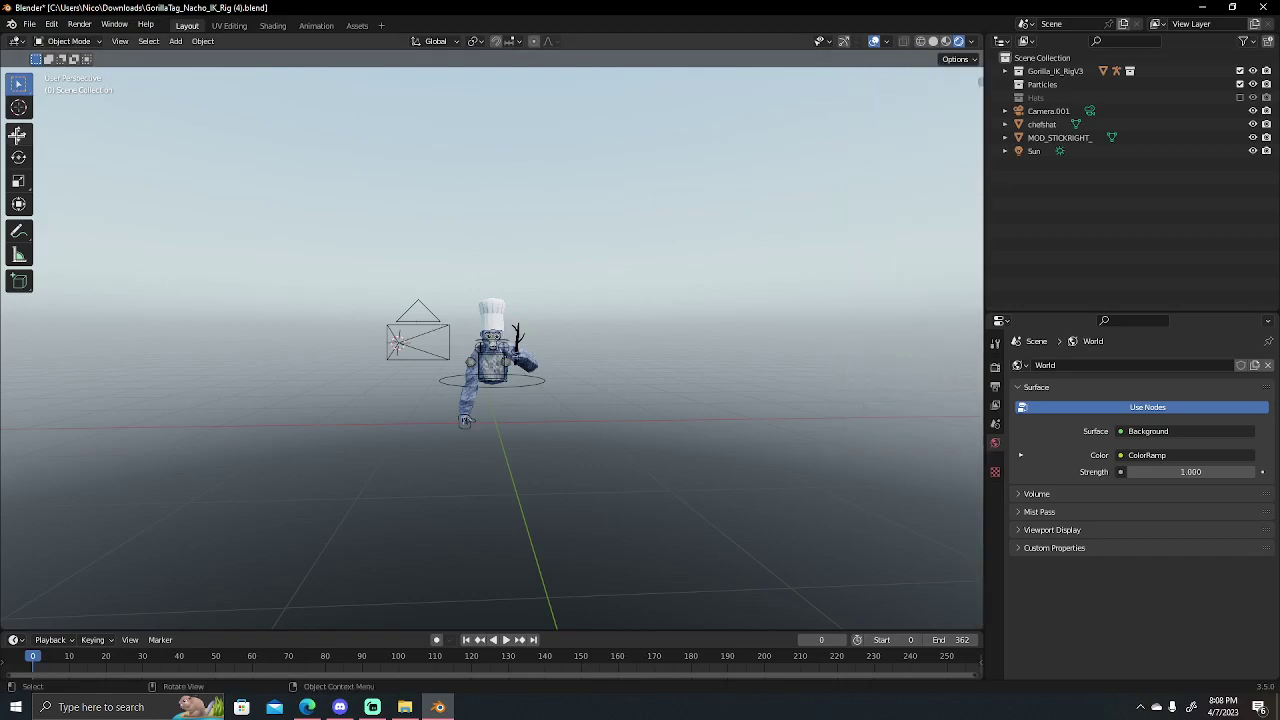
left_click(18, 133)
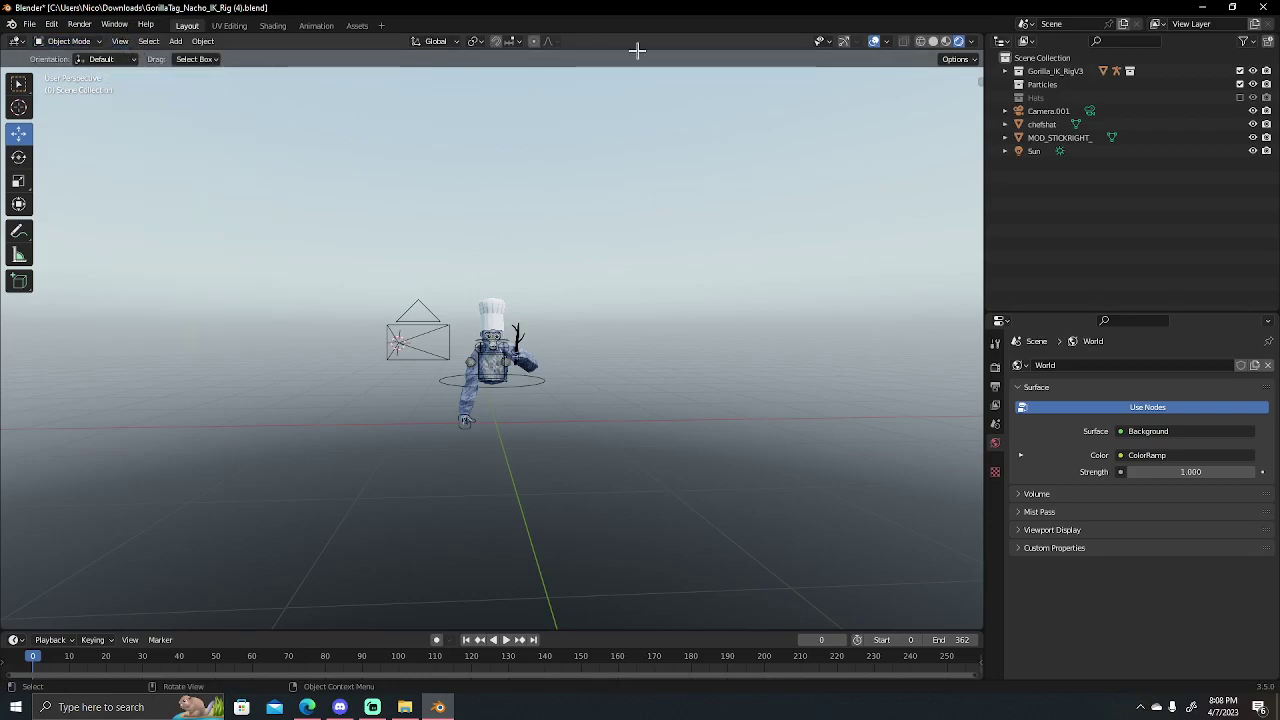
- Select Camera.001 and drag it toward the scene centre in front of the gorilla
mouse_move(950, 100)
left_mouse_down()
mouse_move(905, 110)
mouse_move(940, 104)
left_mouse_up()
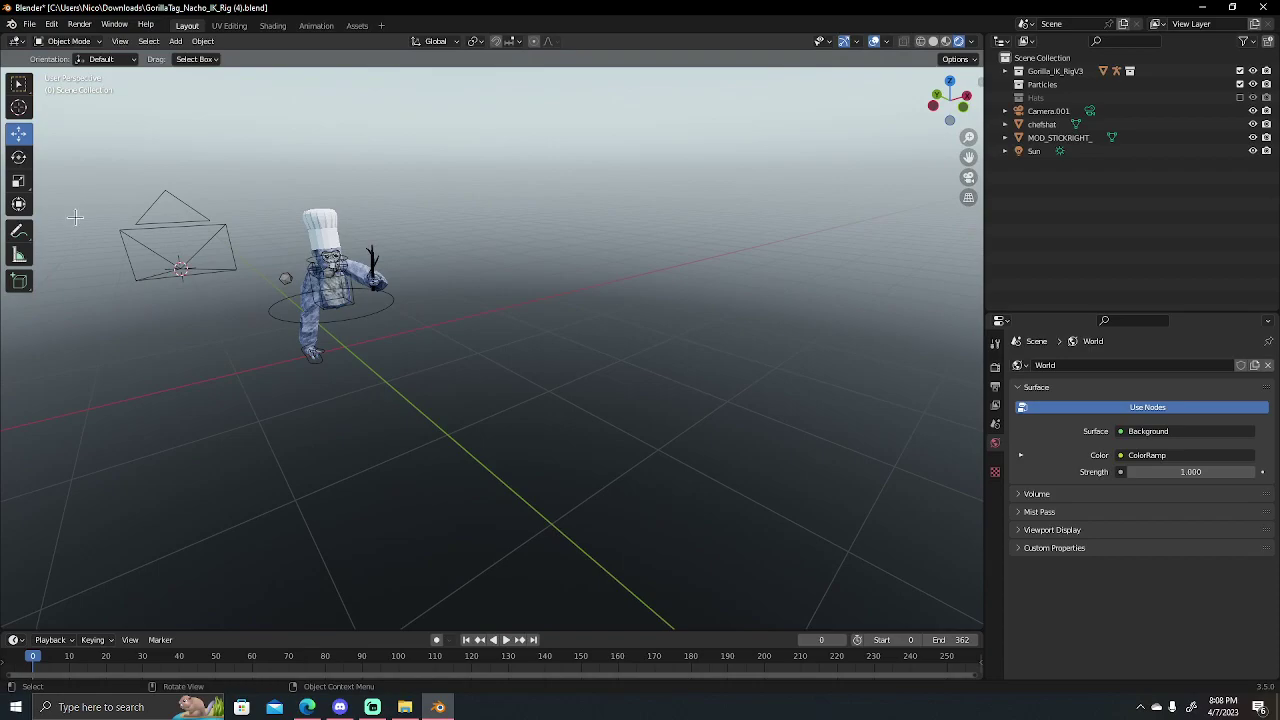
left_click(181, 265)
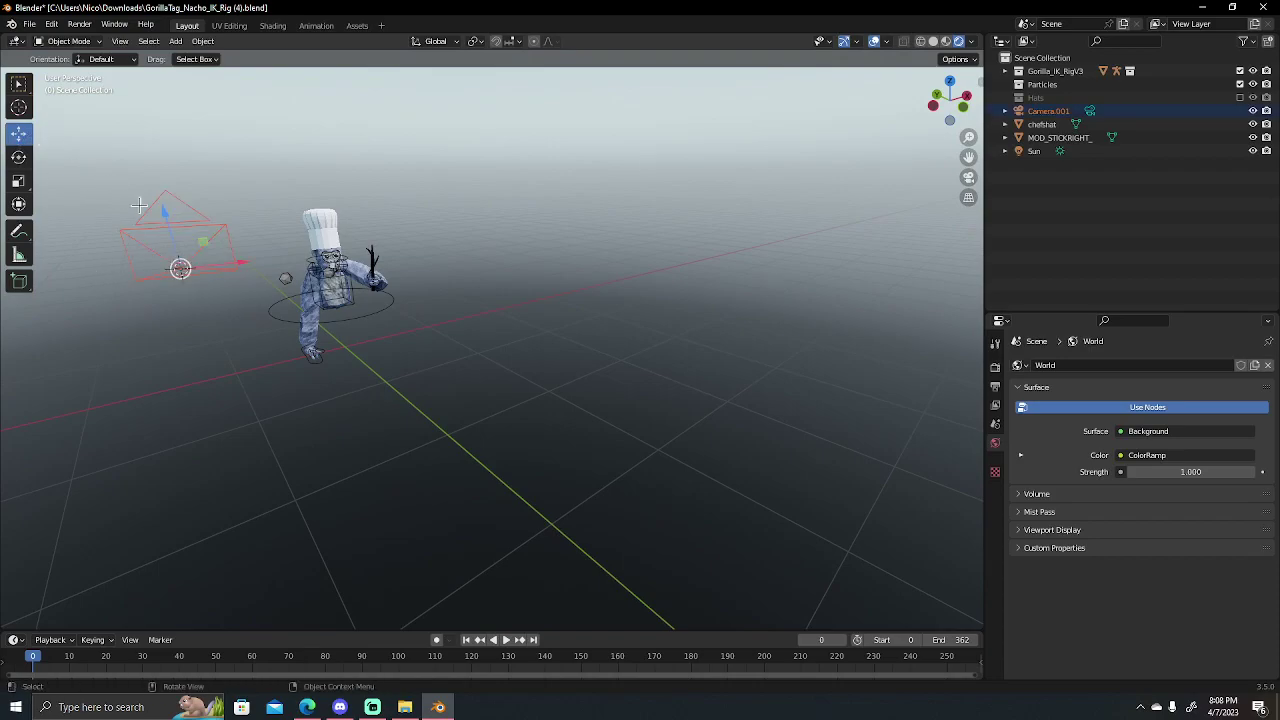
left_click_drag(181, 268, 443, 337)
left_click_drag(950, 100, 943, 107)
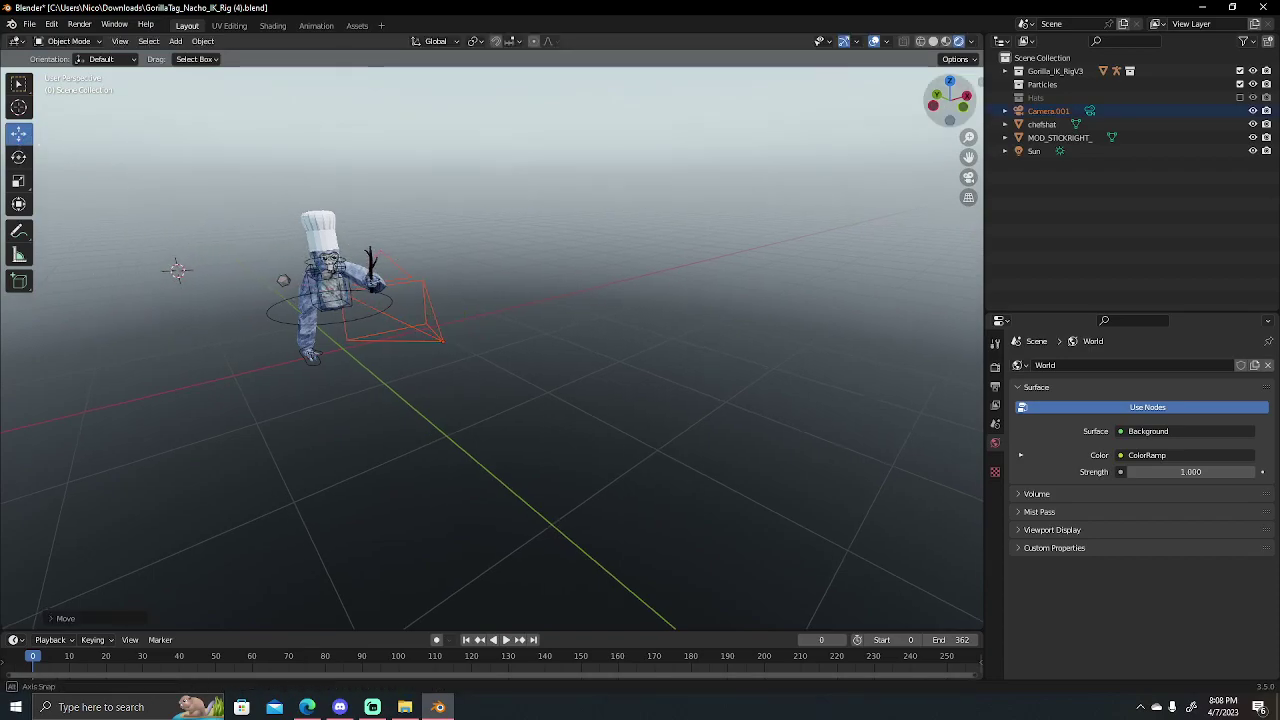
left_click_drag(297, 372, 870, 317)
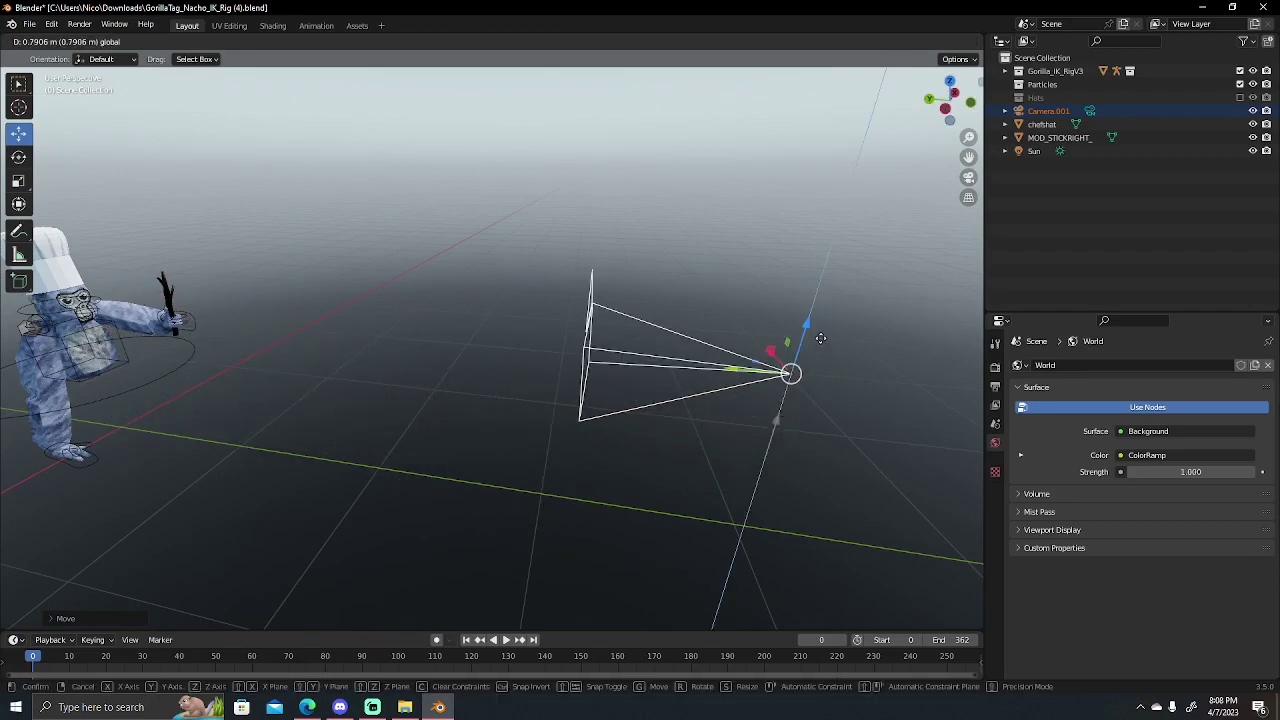
left_click_drag(948, 101, 795, 265)
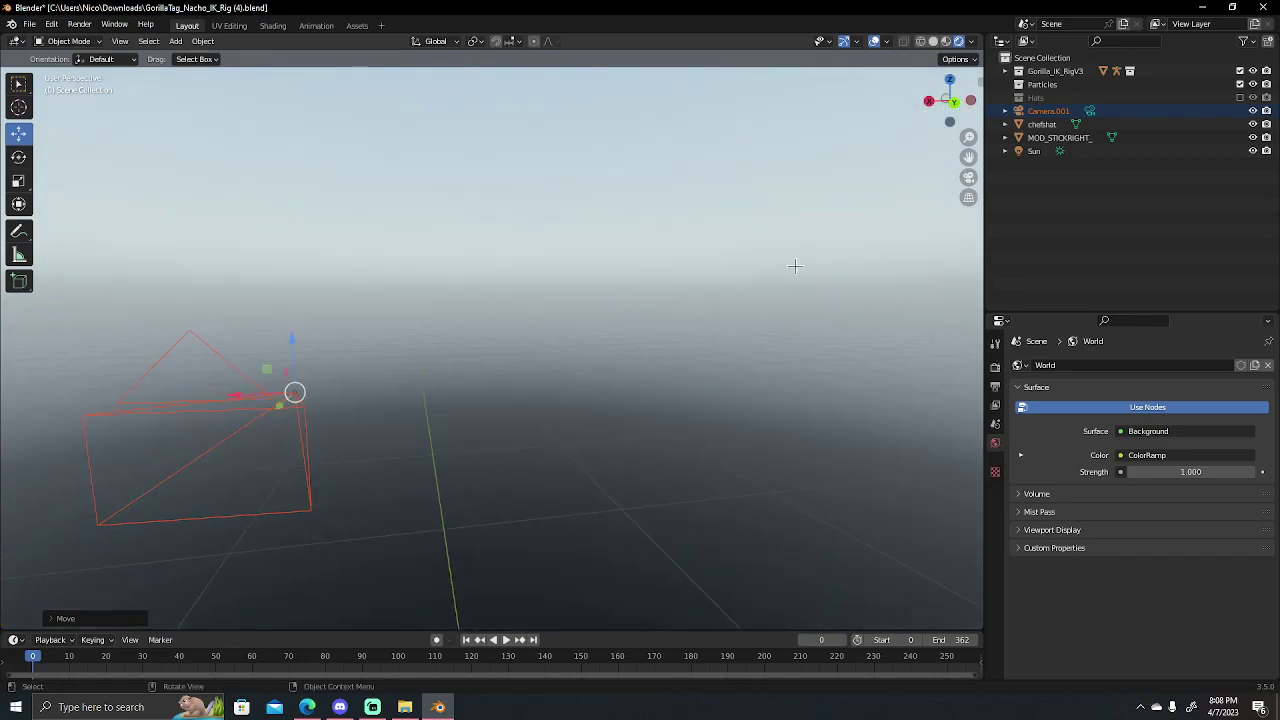
mouse_move(295, 392)
left_mouse_down()
mouse_move(435, 373)
mouse_move(611, 253)
left_mouse_up()
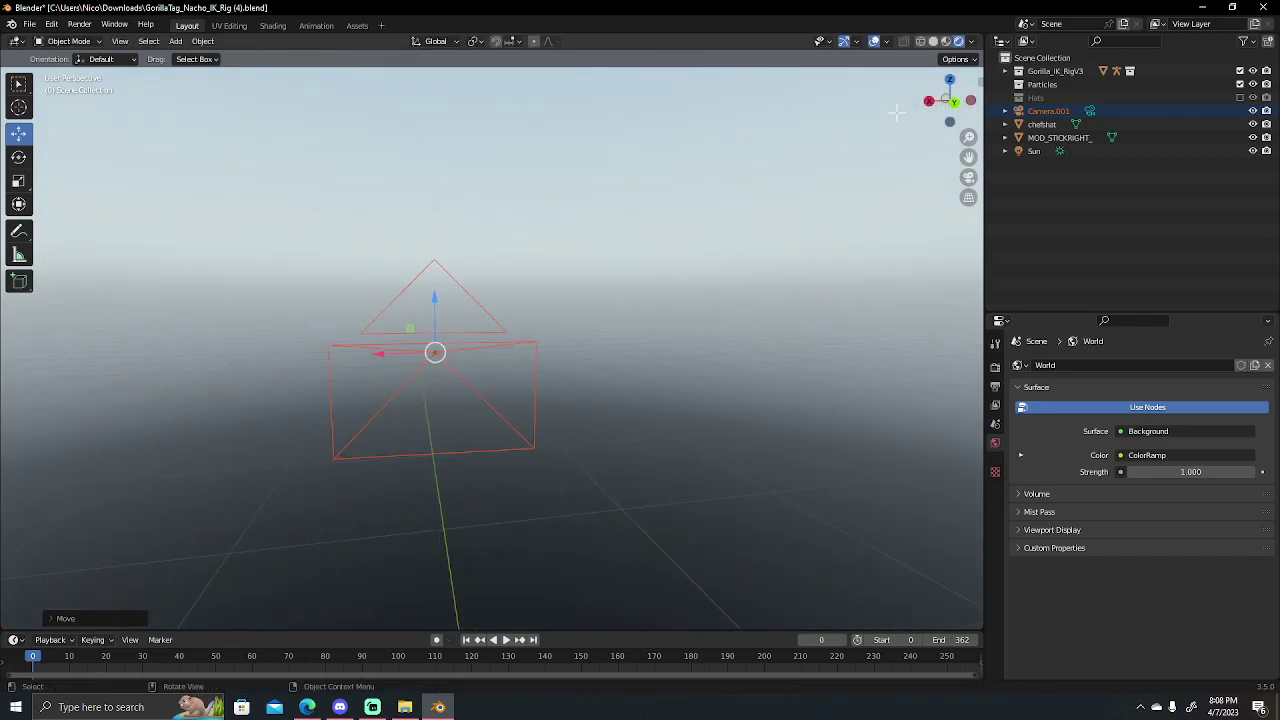
left_click_drag(897, 112, 449, 318)
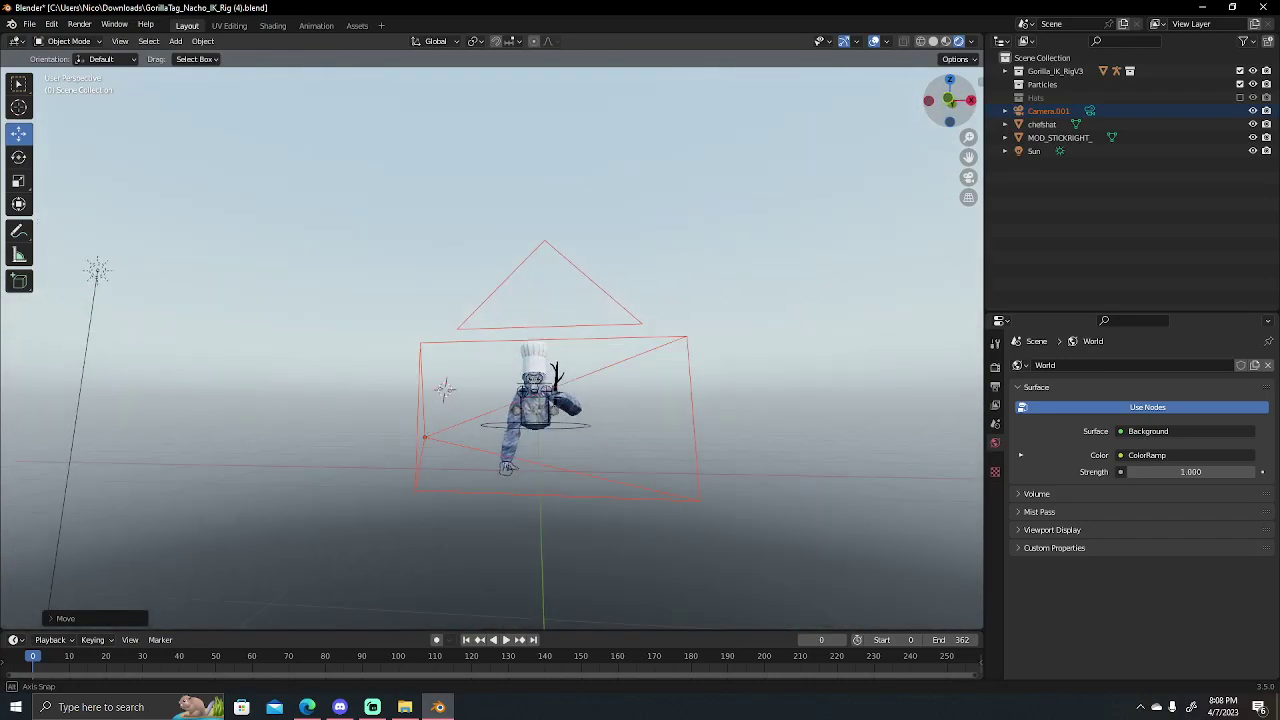
left_click_drag(948, 100, 943, 103)
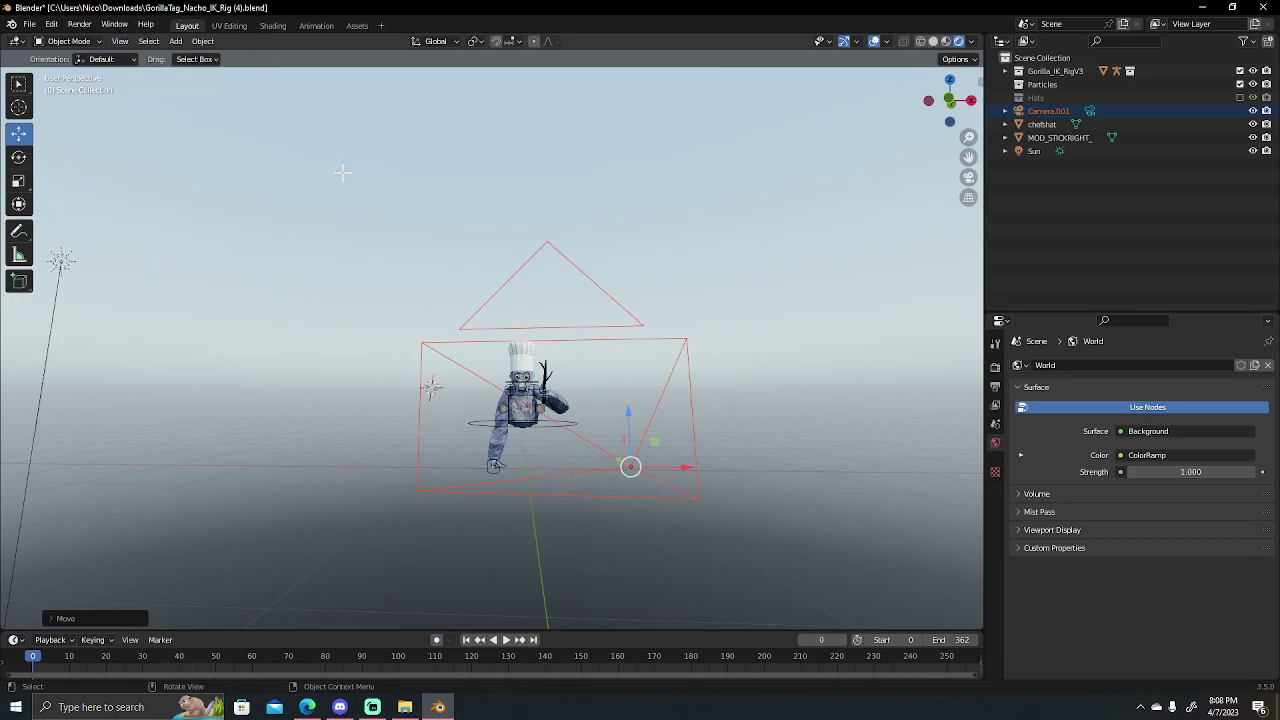
- Inspect from Walk Navigation and shift the camera further right
left_click(115, 39)
mouse_move(143, 188)
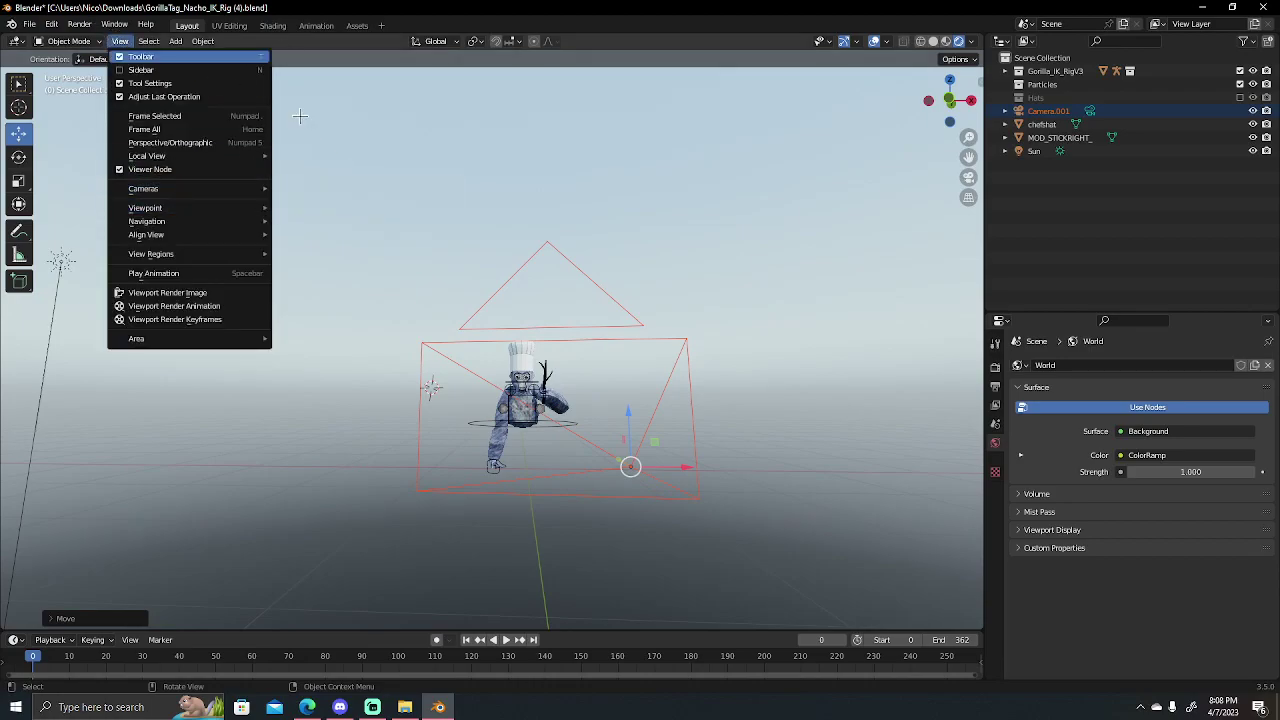
left_click(120, 41)
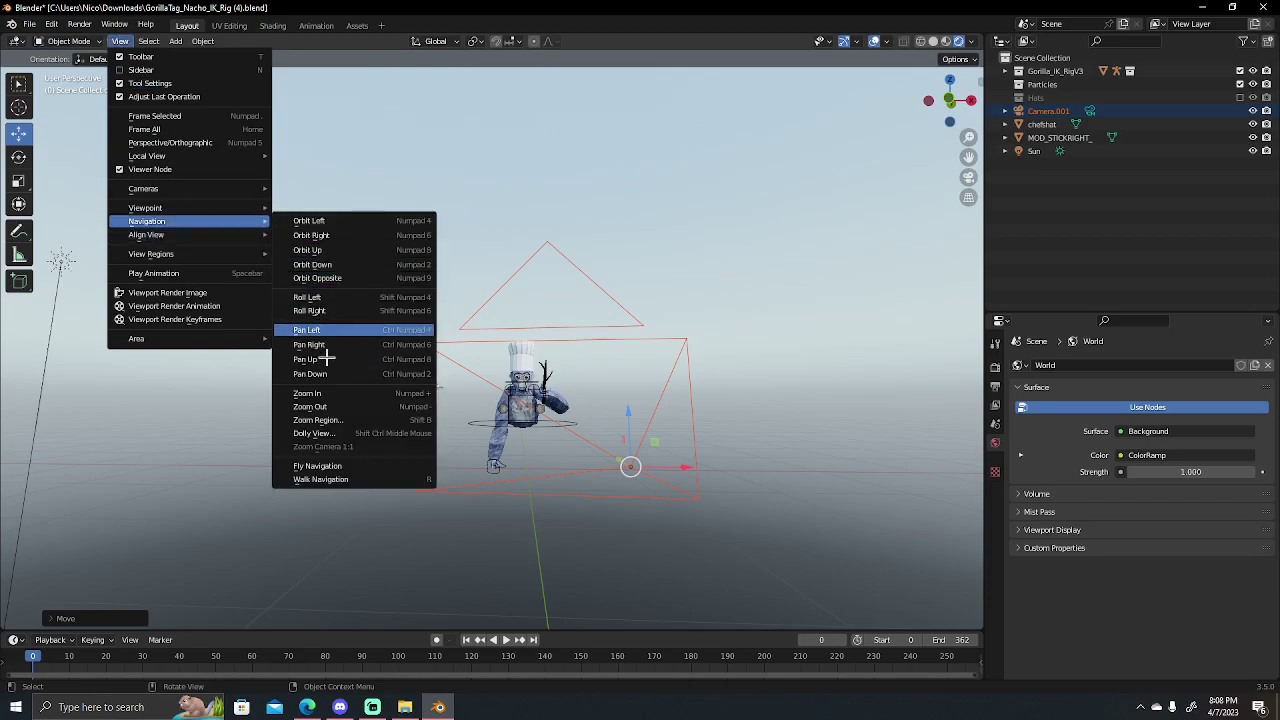
left_click(330, 483)
key("s")
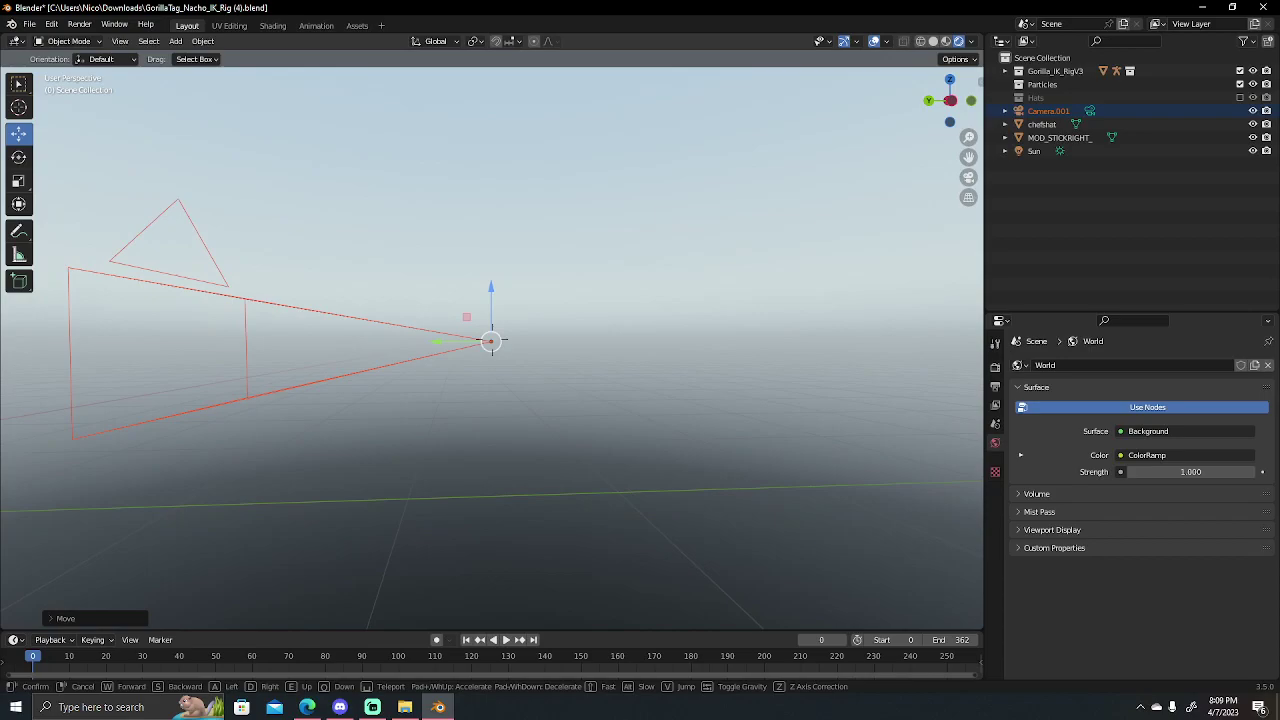
left_click(492, 340)
left_click_drag(491, 341, 851, 347)
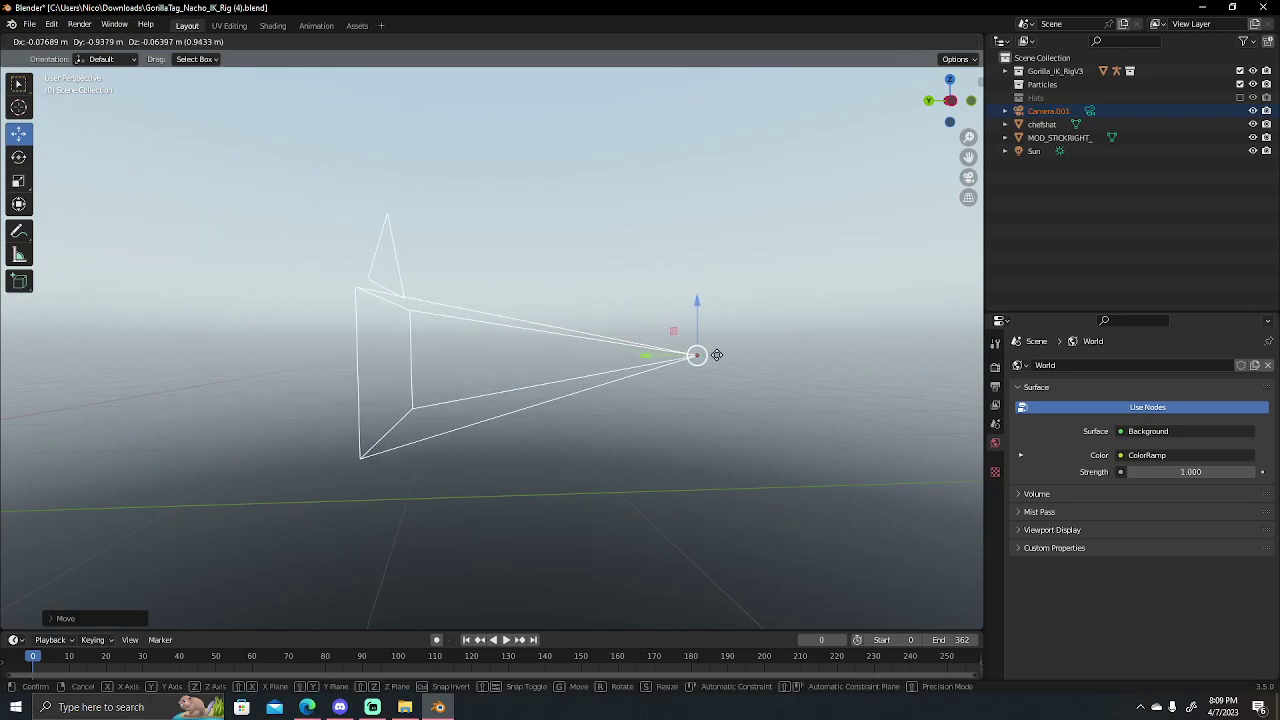
left_click(851, 347)
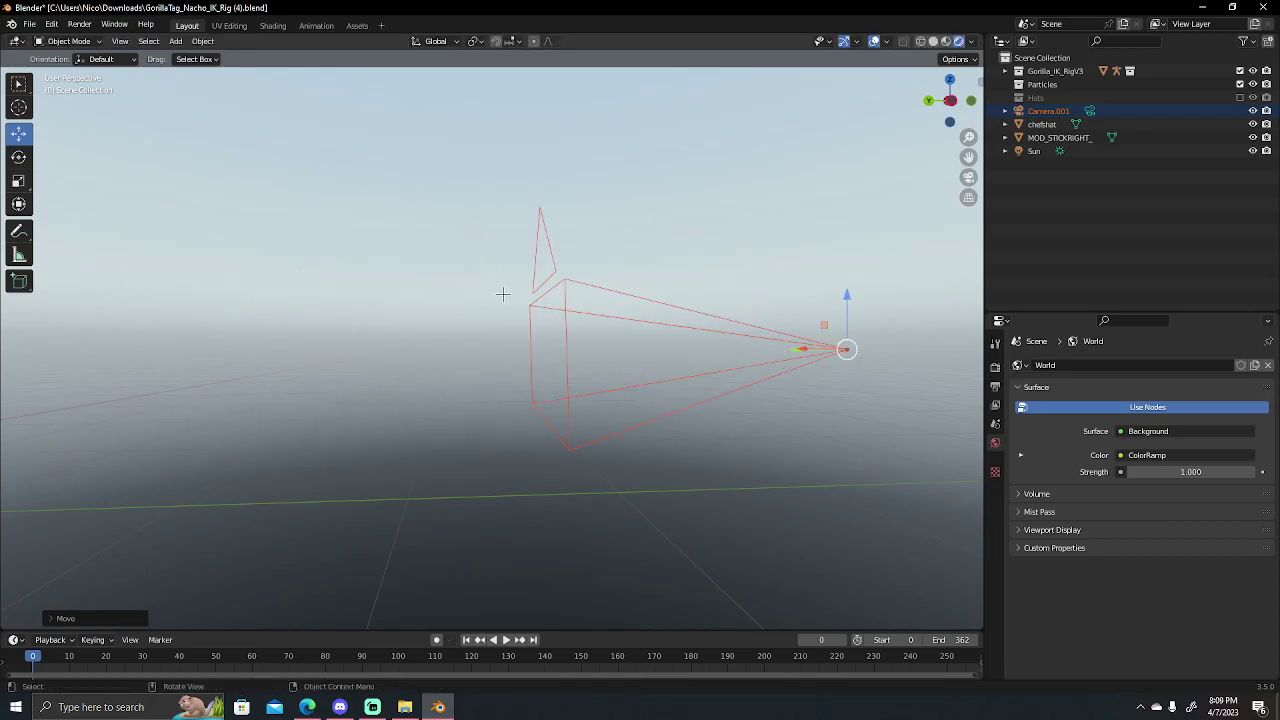
- Tilt the camera slightly about X with the Rotate tool to frame the gorilla
left_click_drag(950, 100, 885, 104)
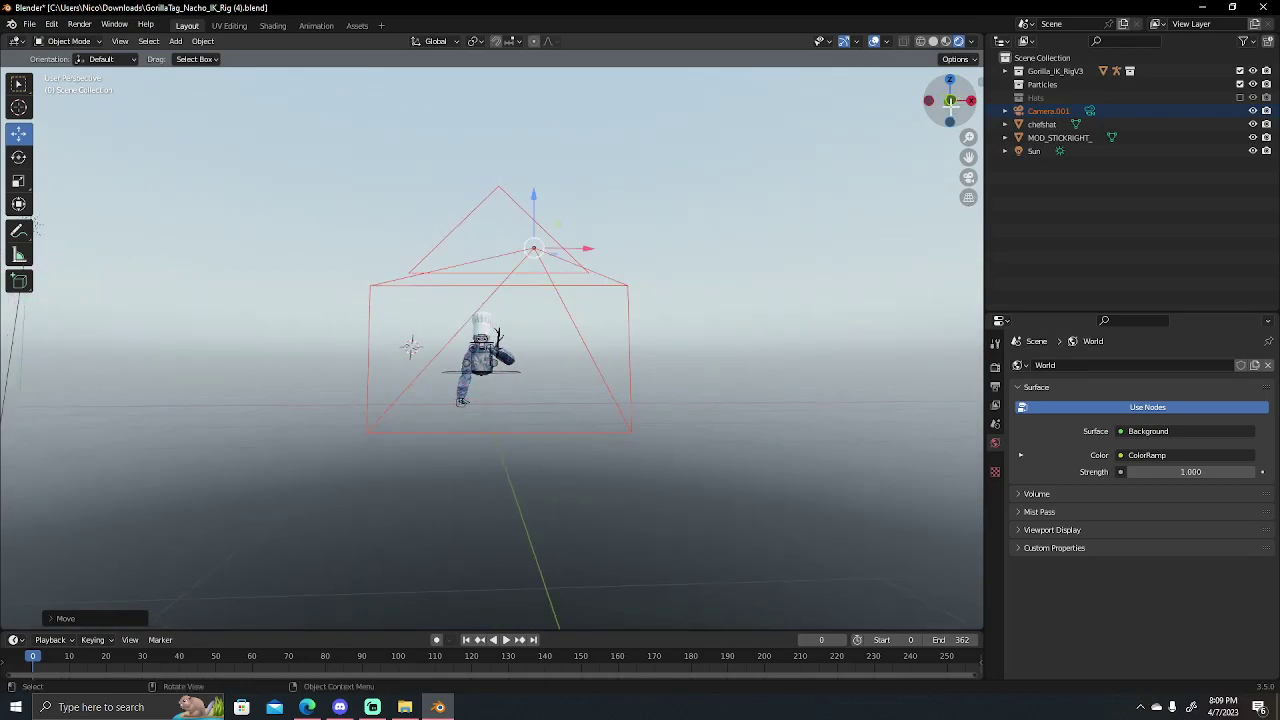
left_click(17, 157)
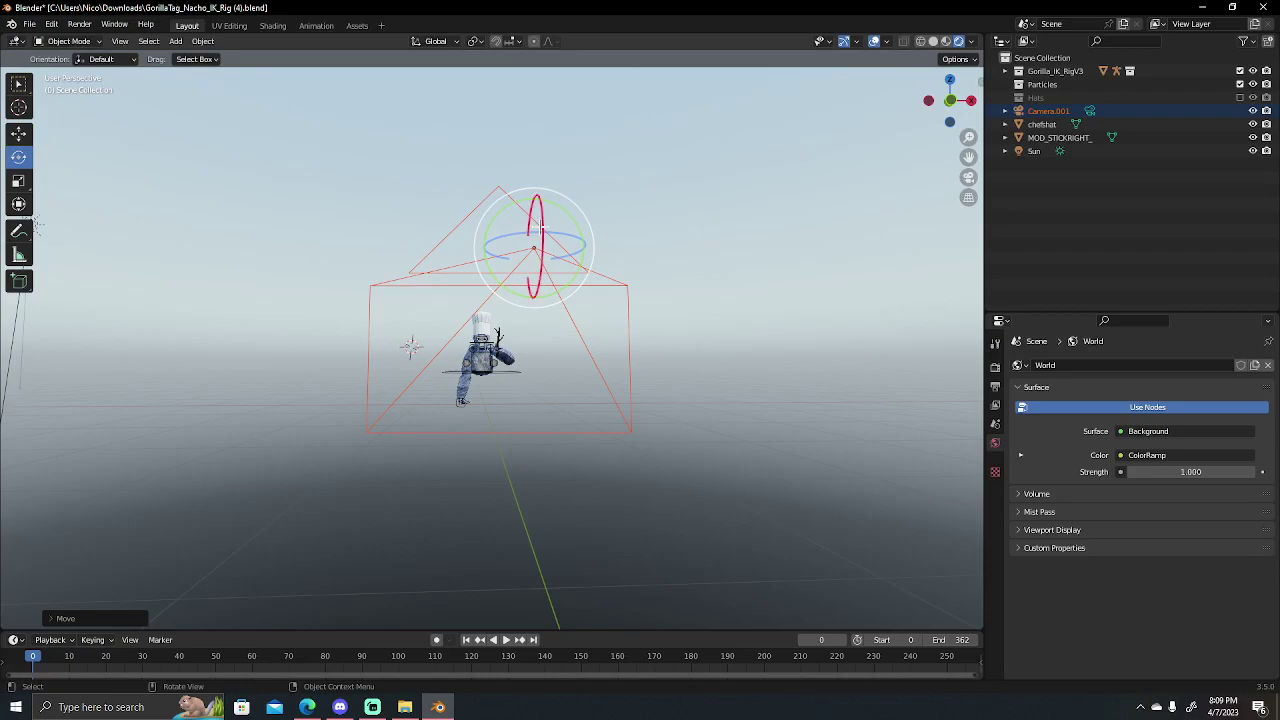
left_click_drag(541, 226, 544, 232)
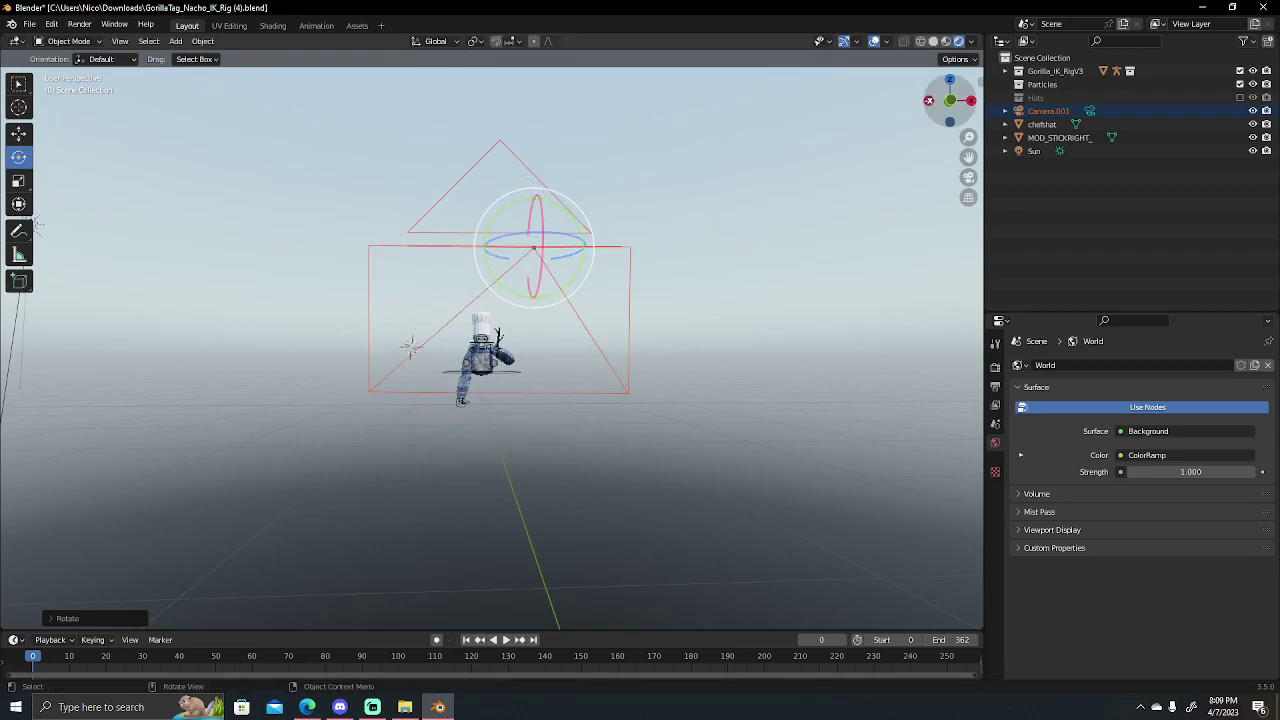
mouse_move(940, 110)
left_mouse_down()
mouse_move(900, 112)
mouse_move(940, 104)
left_mouse_up()
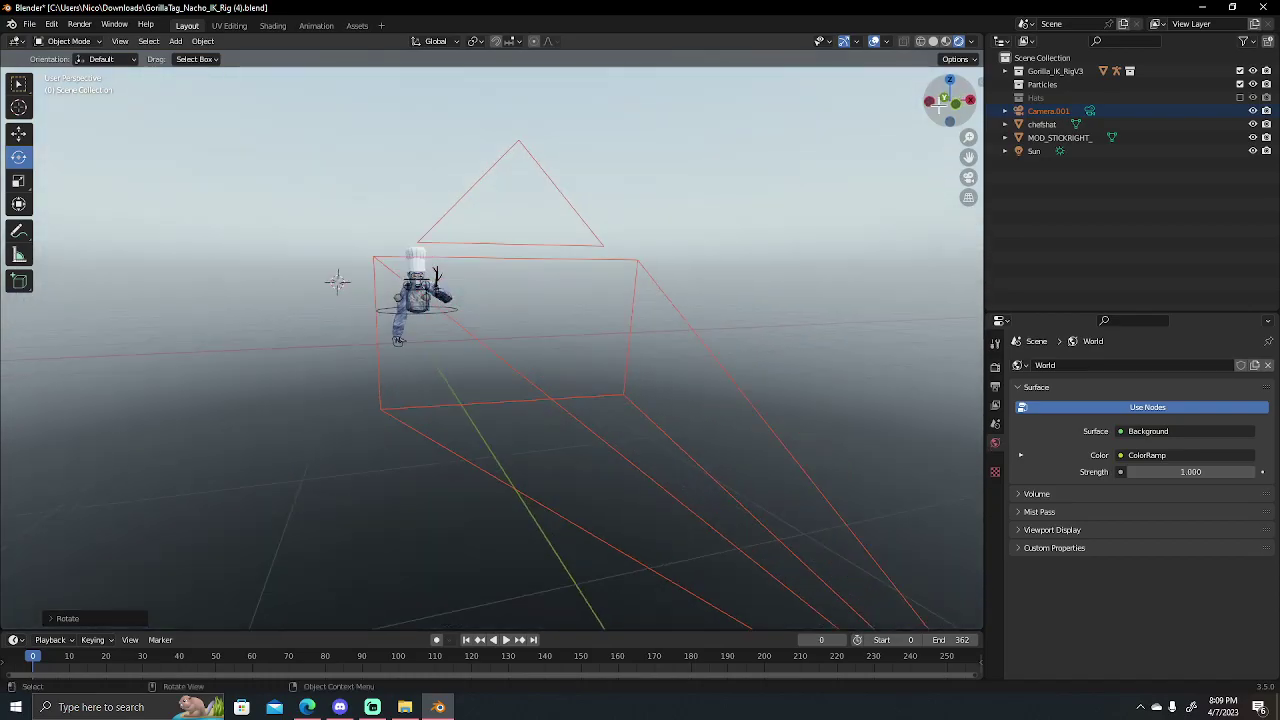
- Render the frame through Camera.001 with F12
key("F12")
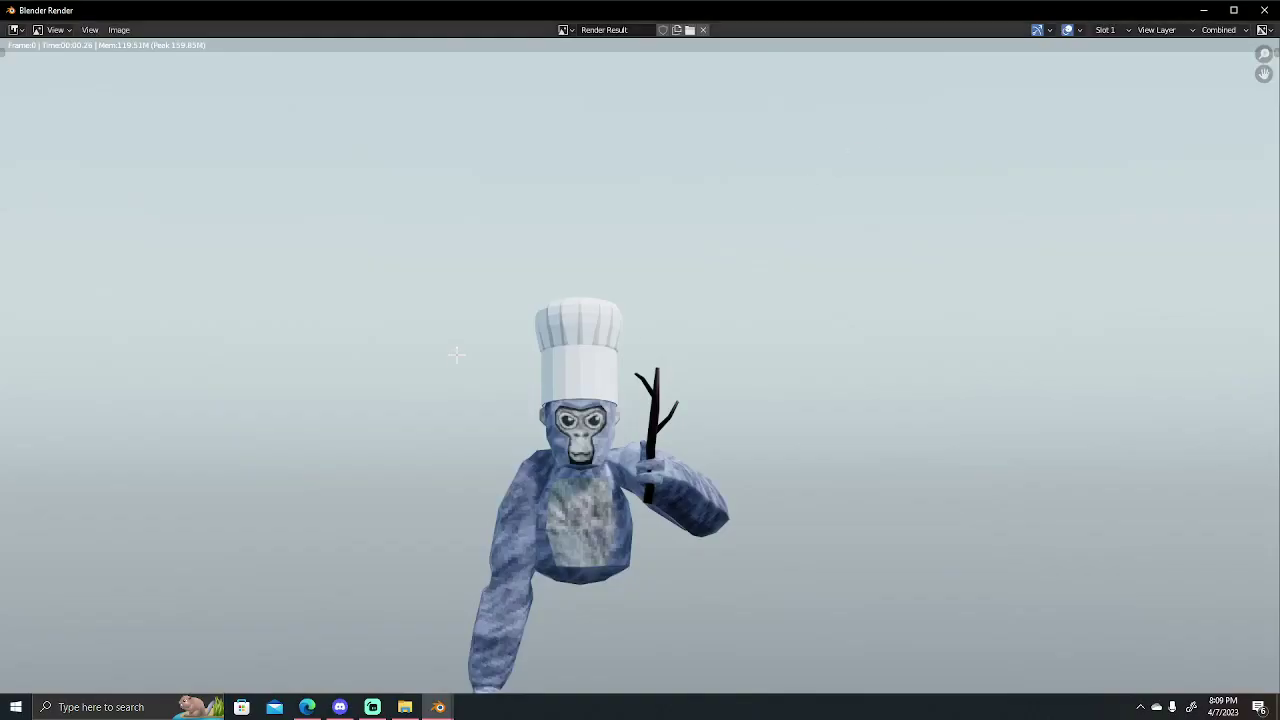